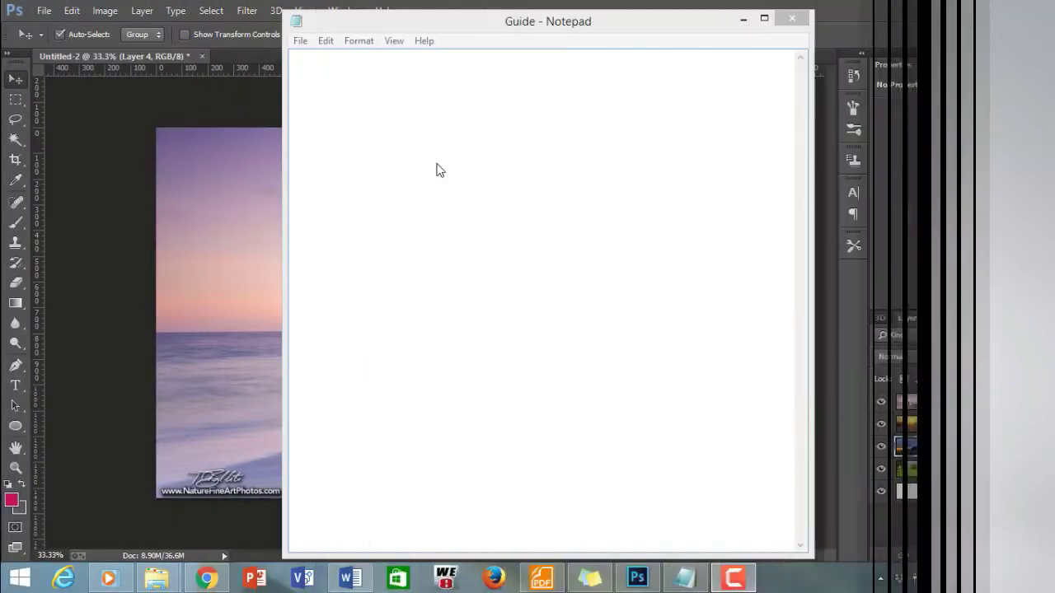
Step: Draft an intro line announcing an image slide show and fading effect tutorial in Photoshop CC
text(H)
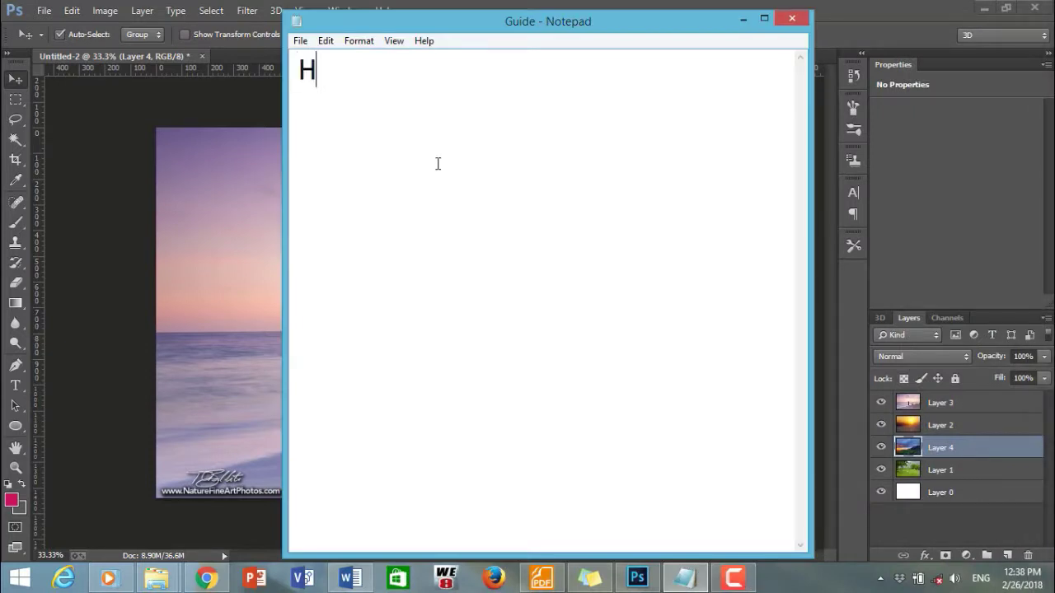
text(ello eve)
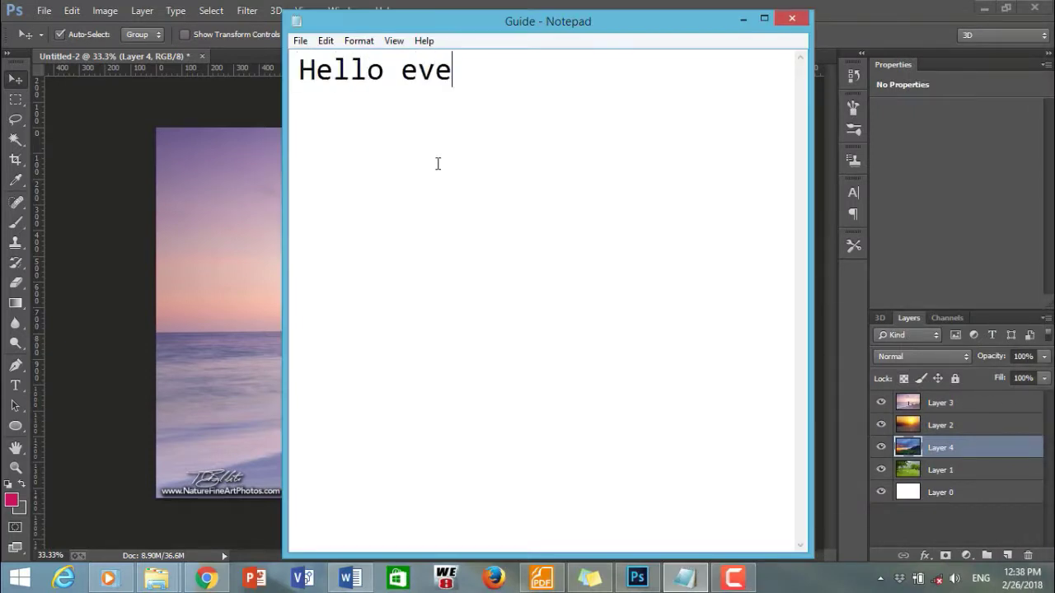
text(ryone,)
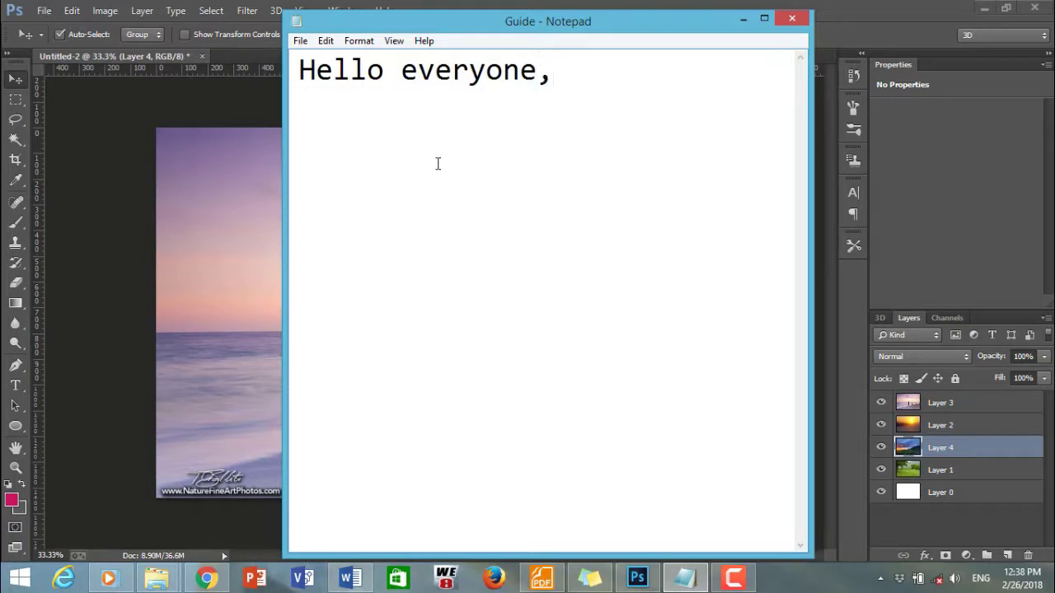
text( today a)
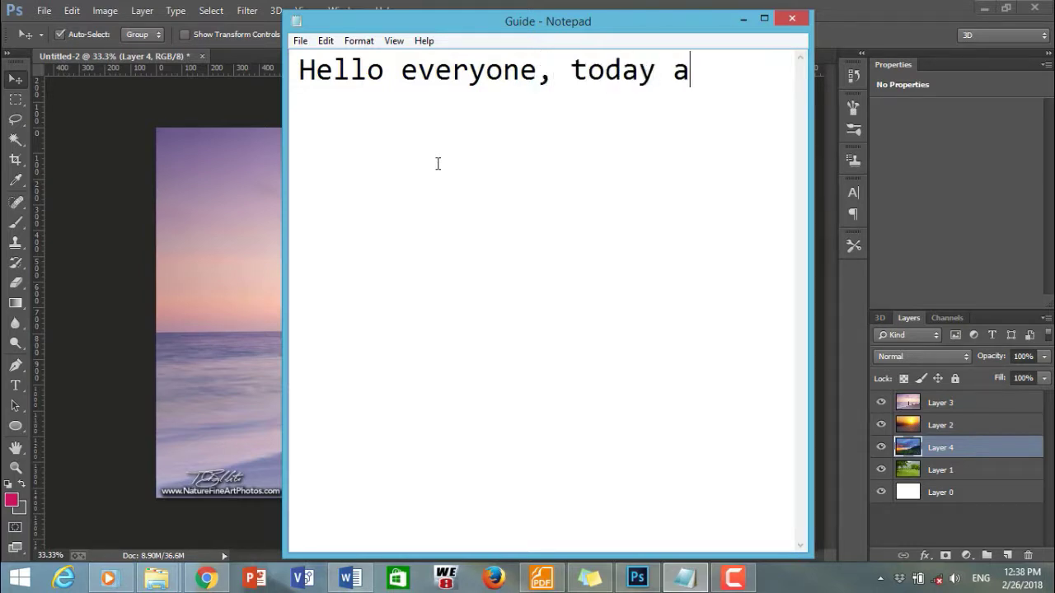
text(m going to)
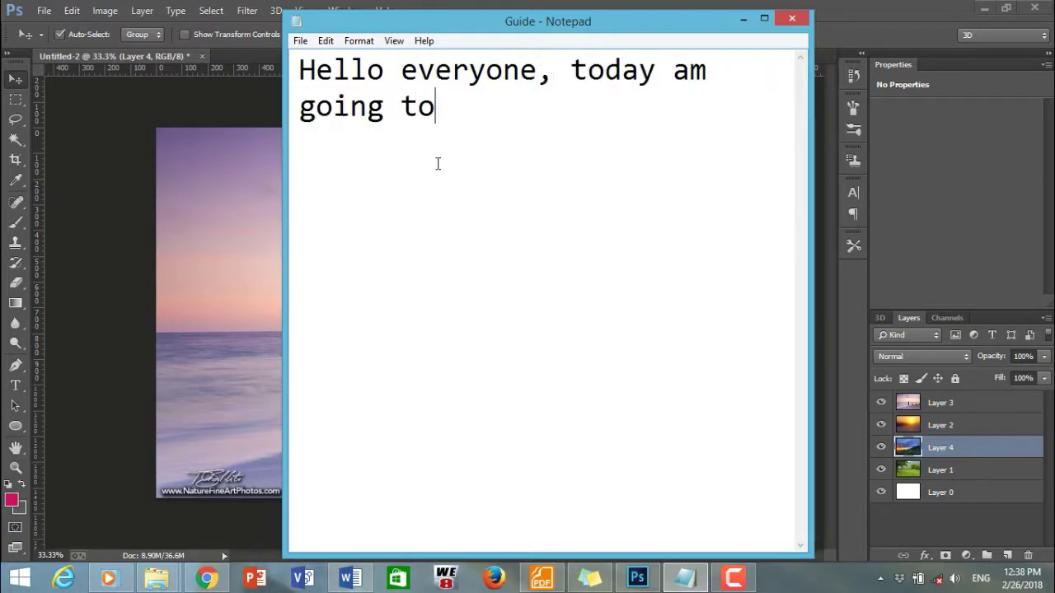
text( show you )
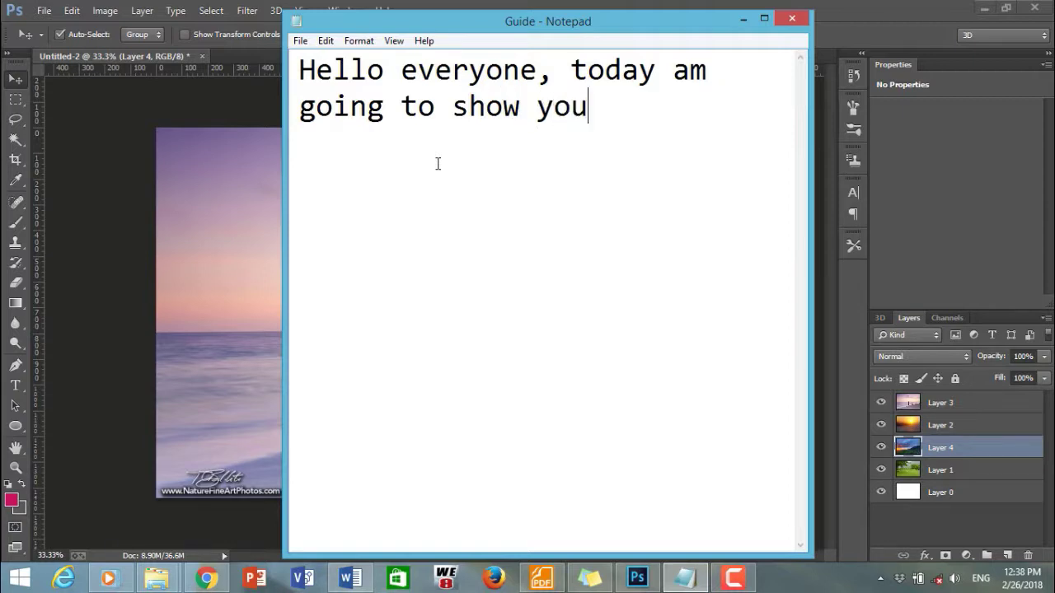
text(how to )
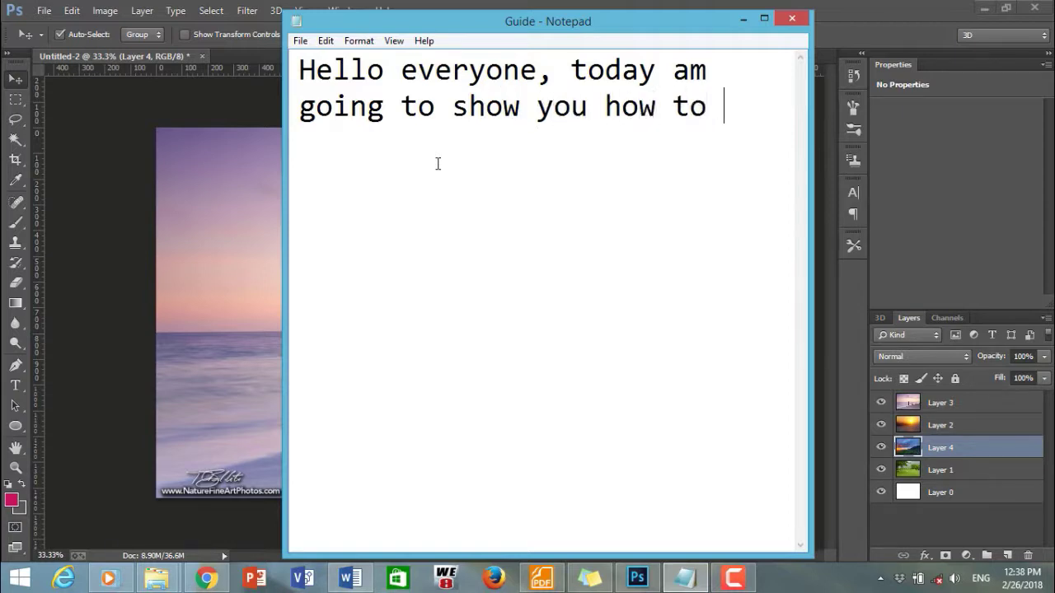
text(create an)
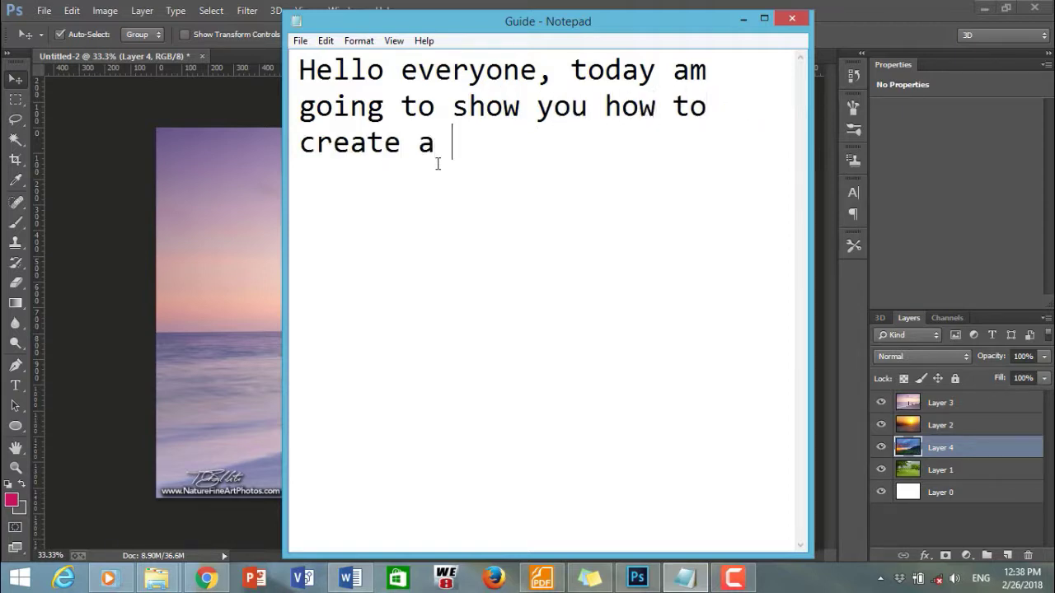
key(BackSpace)
text(n imag)
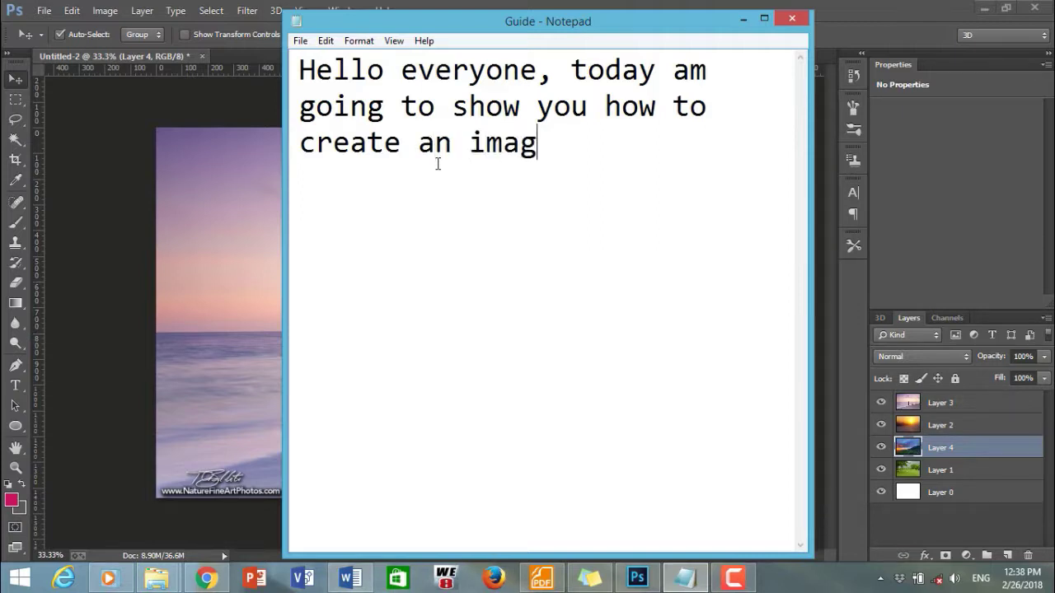
text(e sli)
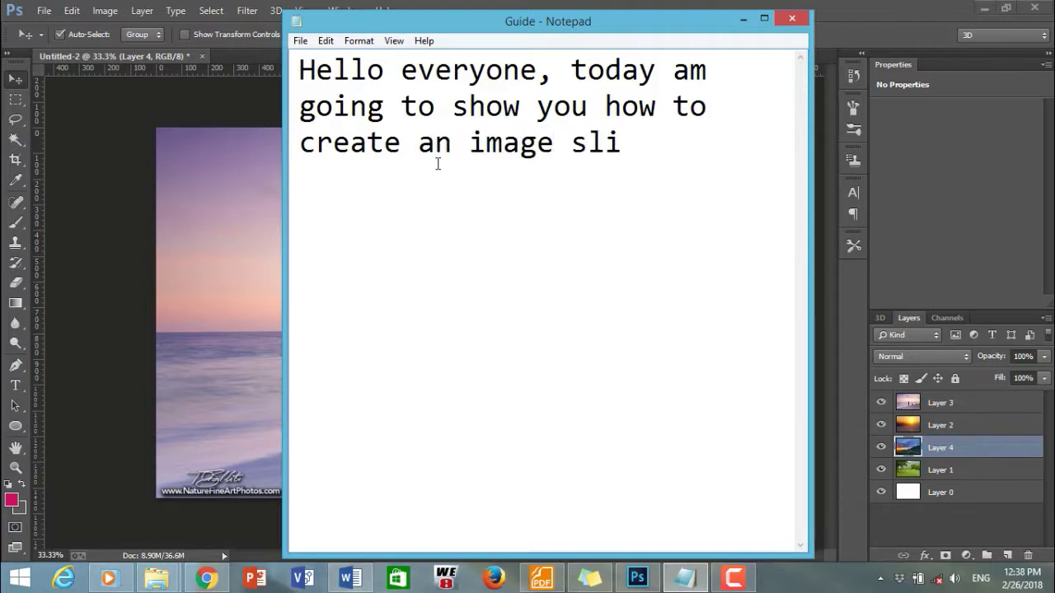
text(de)
text( show and )
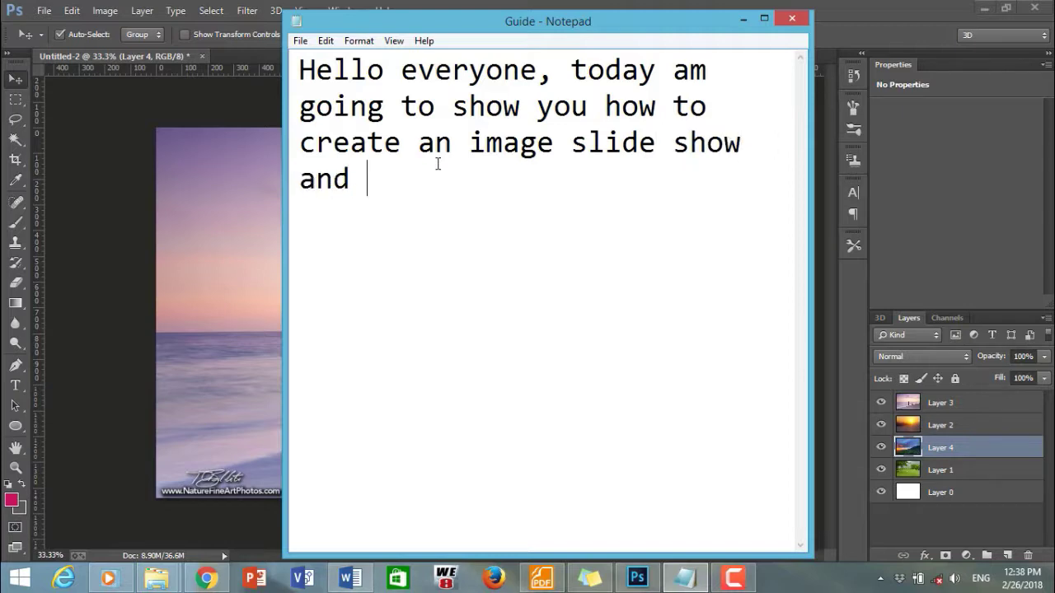
text(fadin)
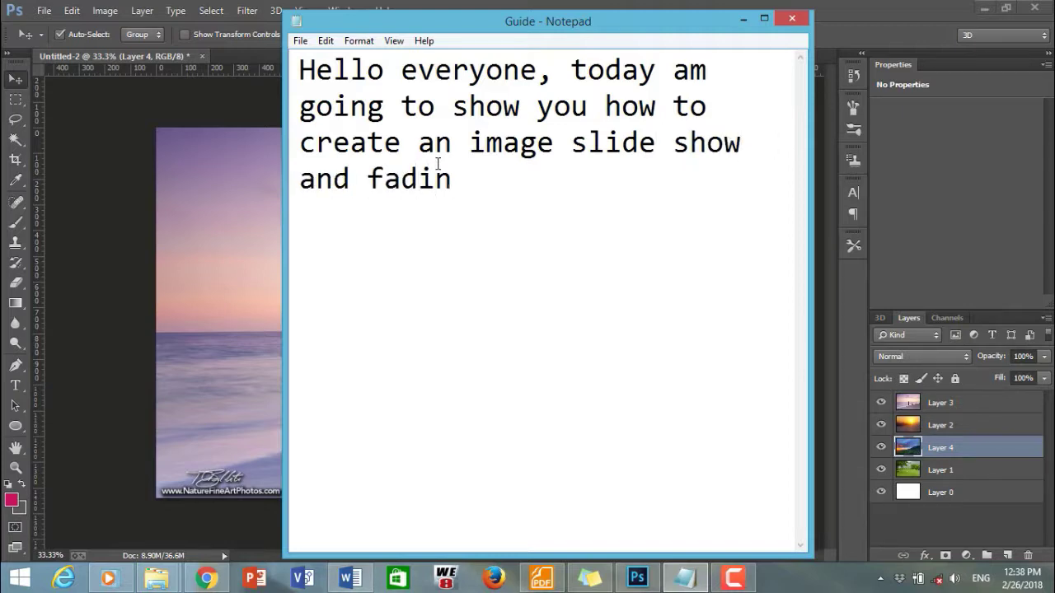
text(g effect)
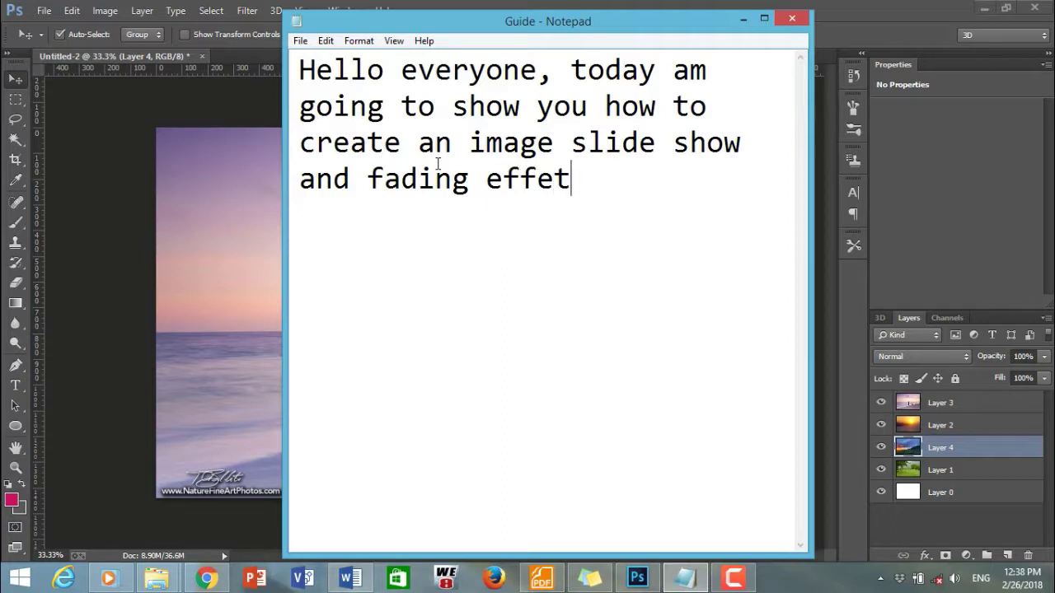
key(BackSpace)
text(ct in )
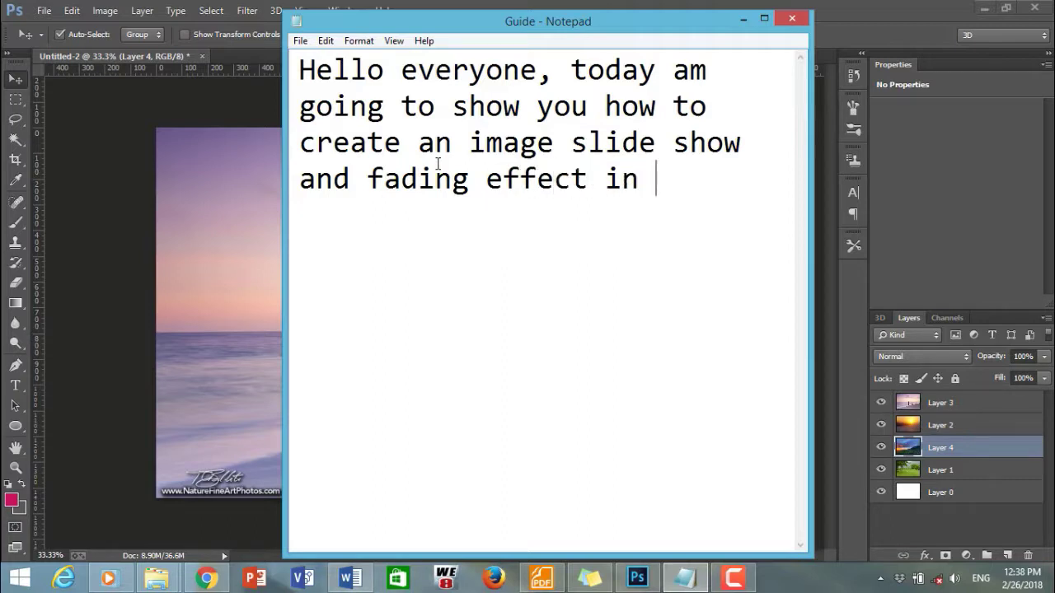
text(photo)
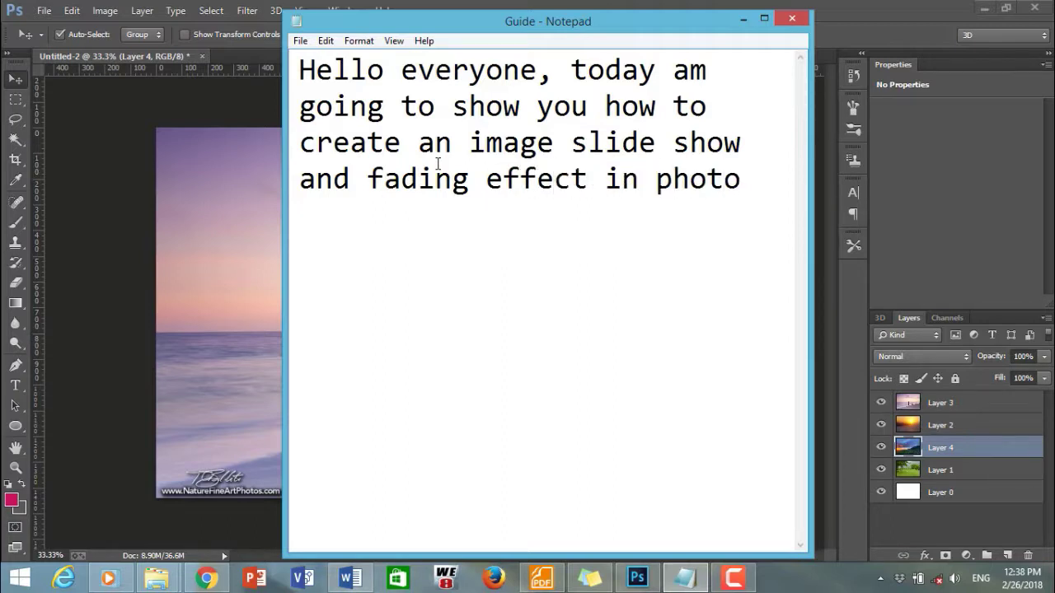
text(sho)
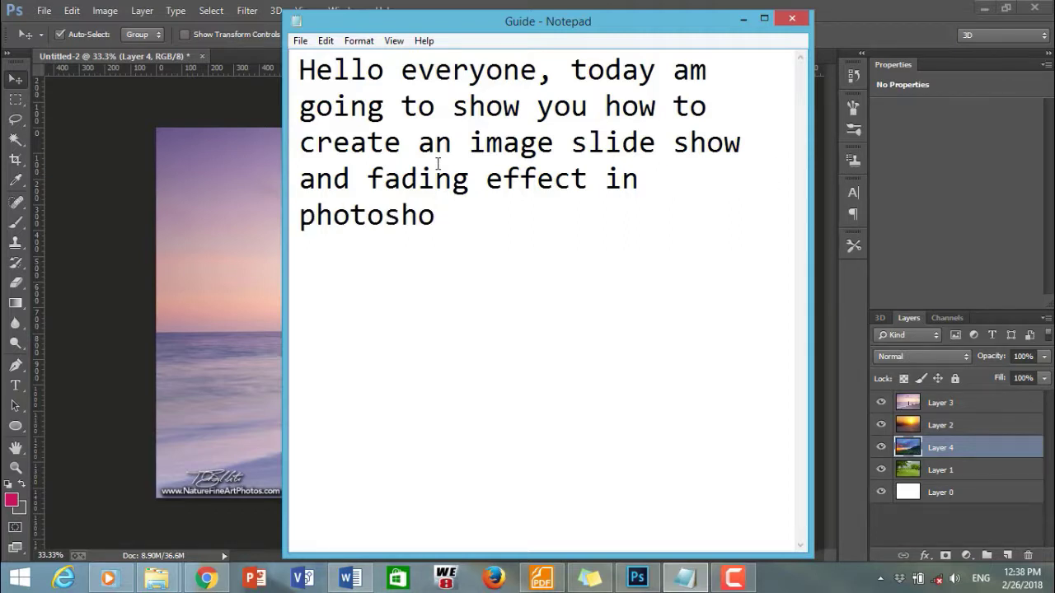
text(p CC)
Step: Clear the note, type and then erase 'follow me.', and minimize Notepad
key(ctrl+a)
key(Delete)
text(fol)
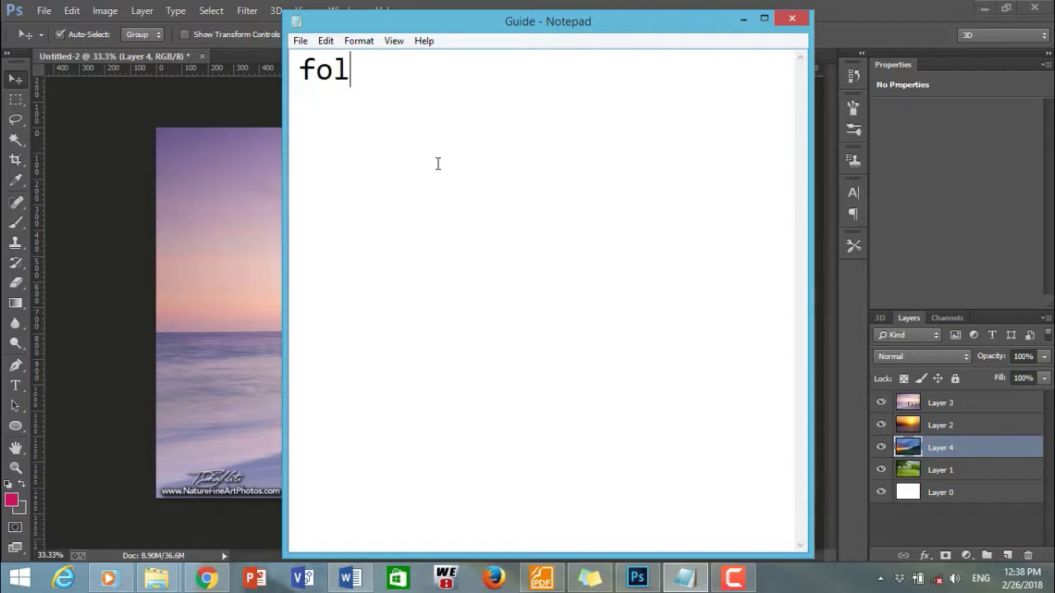
text(low me.)
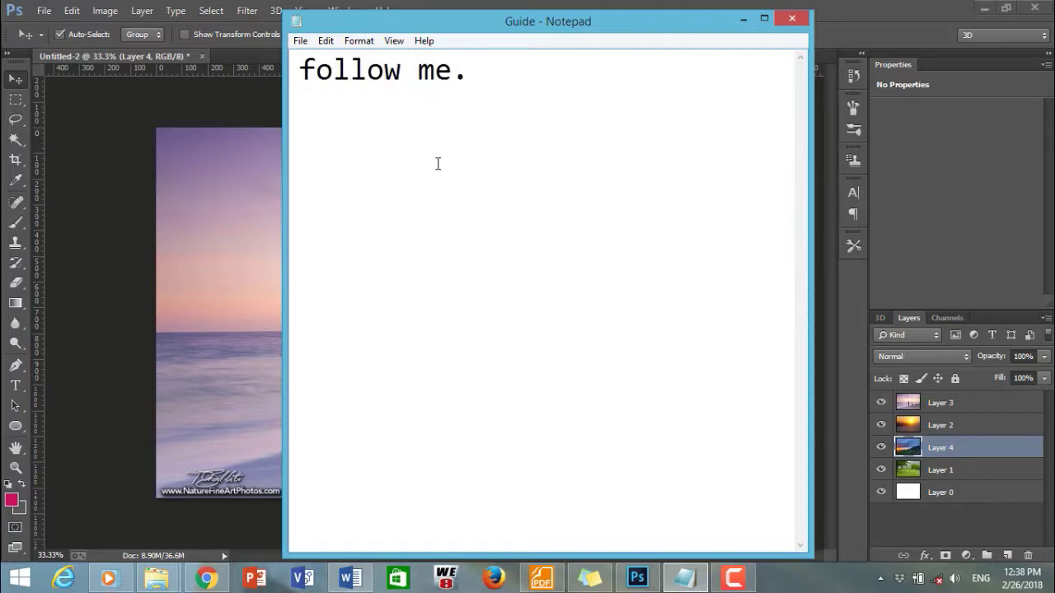
key(ctrl+a)
key(Delete)
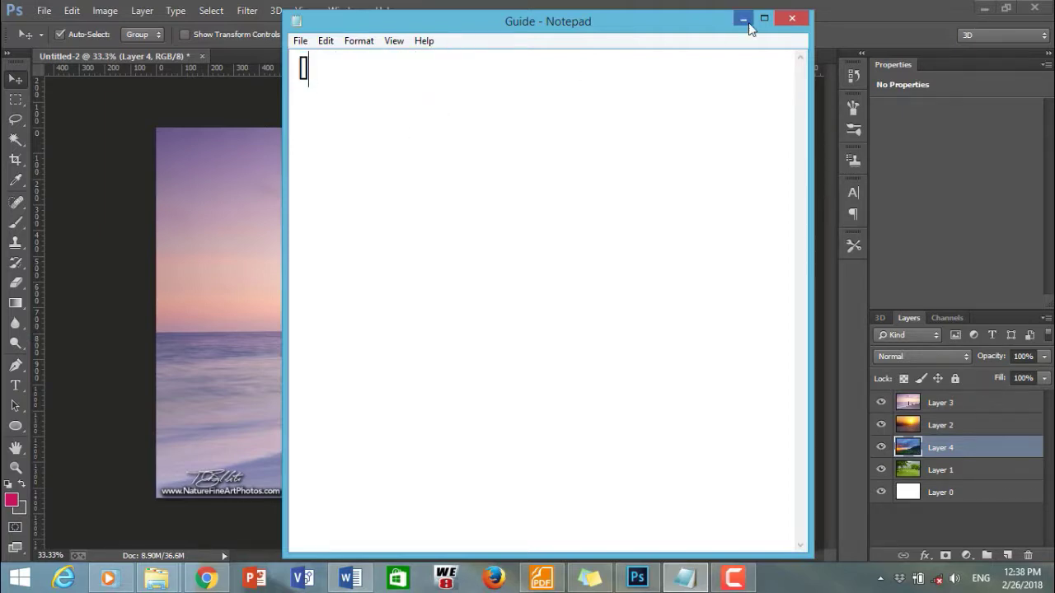
click(748, 22)
Step: Hide Layers 3, 2, 4 and 1 in turn, show them again, and select Layer 3
click(882, 402)
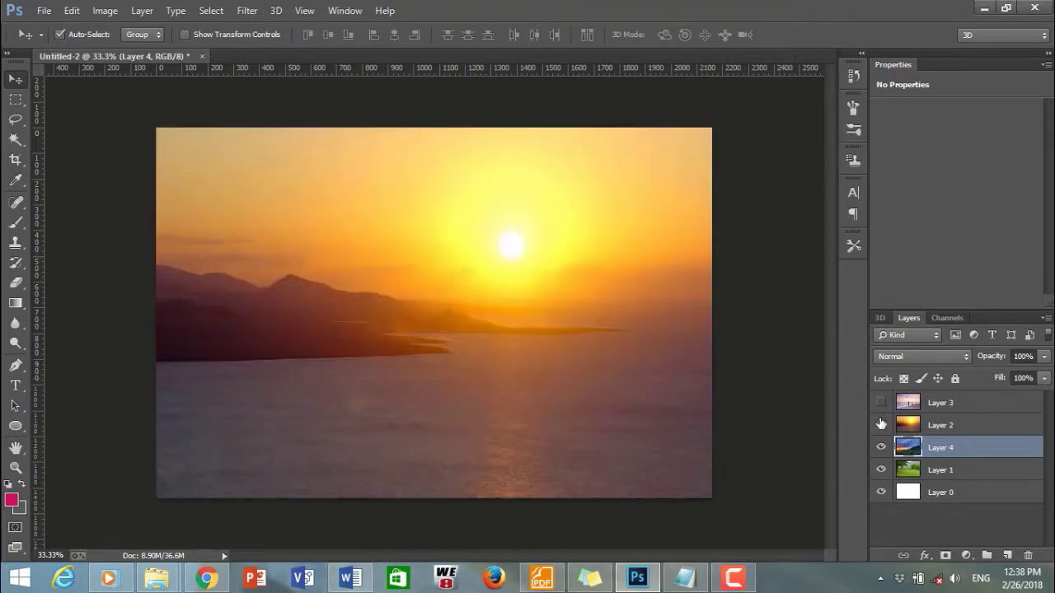
click(881, 424)
click(881, 446)
click(882, 469)
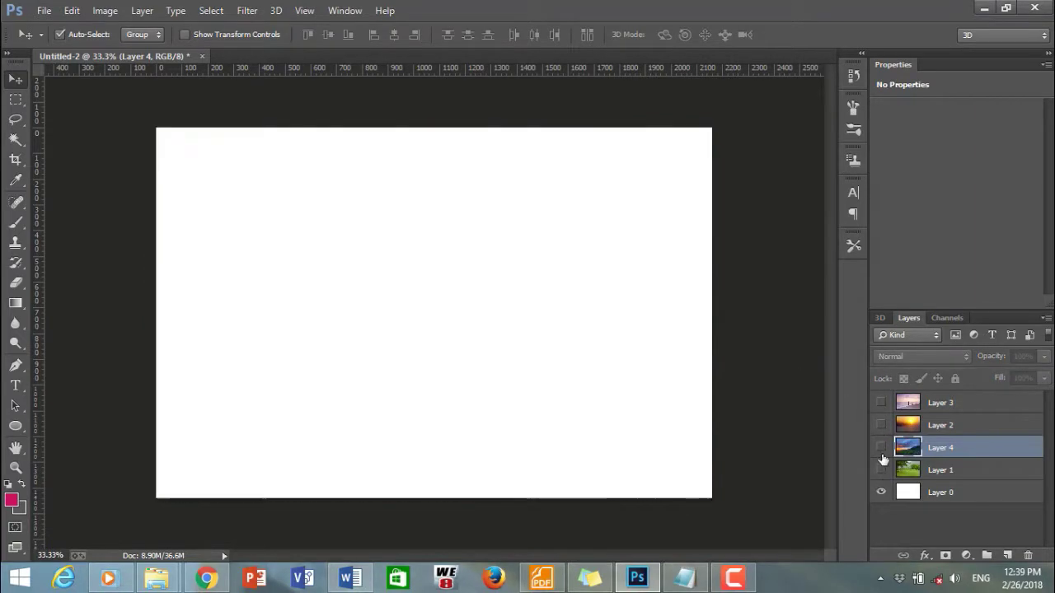
click(881, 469)
click(882, 447)
click(881, 424)
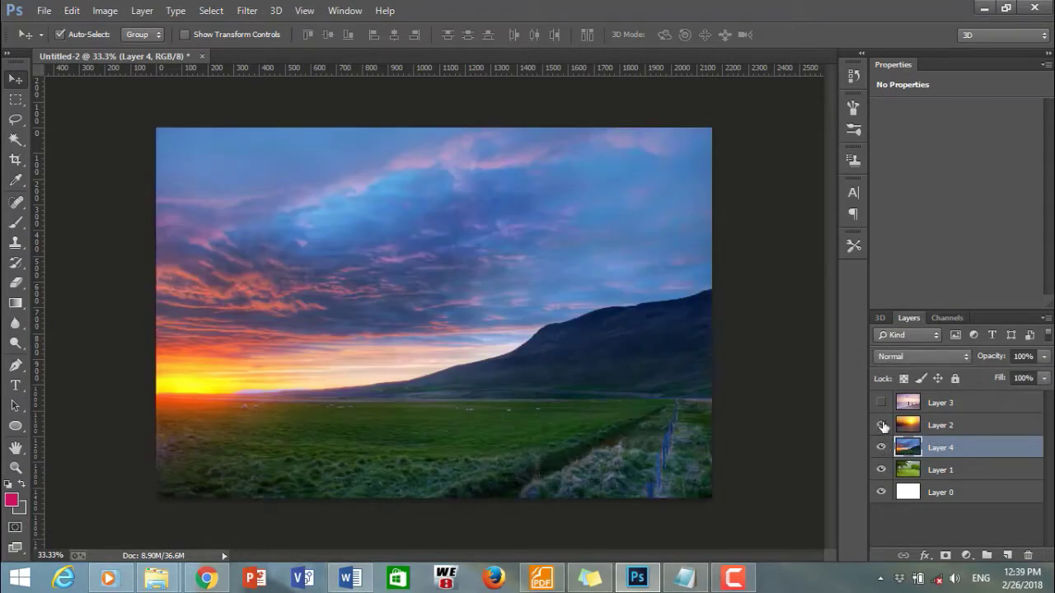
click(881, 402)
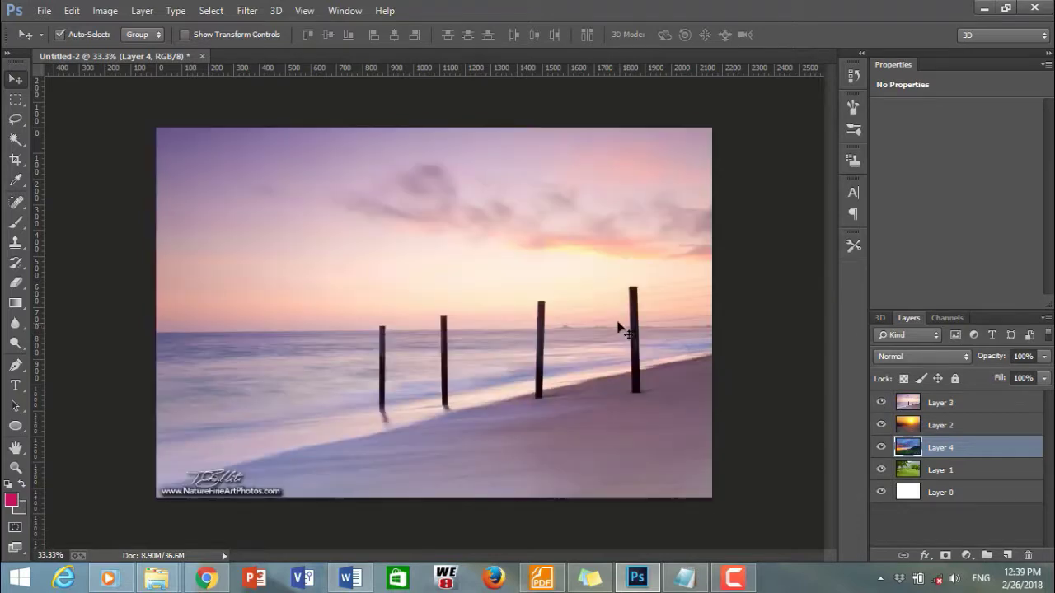
click(900, 404)
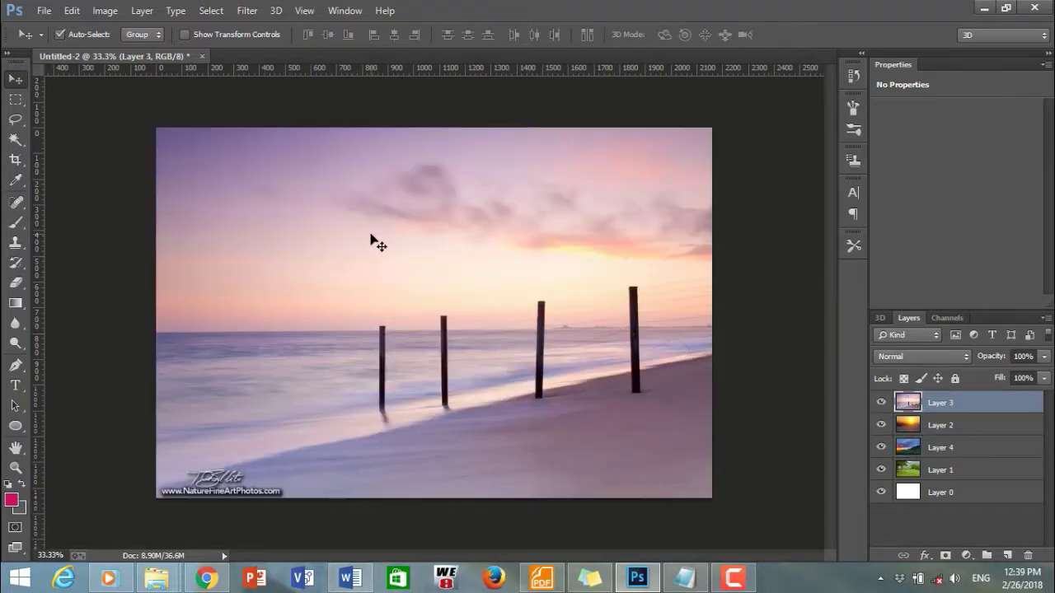
Step: Show the Timeline panel and move the Layer 1 clip to start at 0:00
click(340, 11)
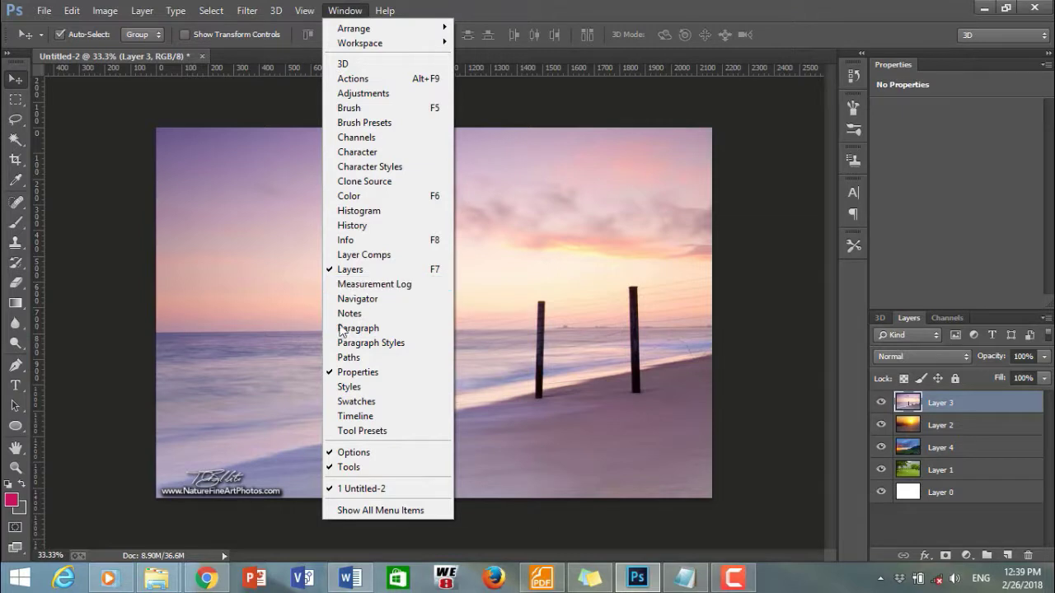
click(347, 416)
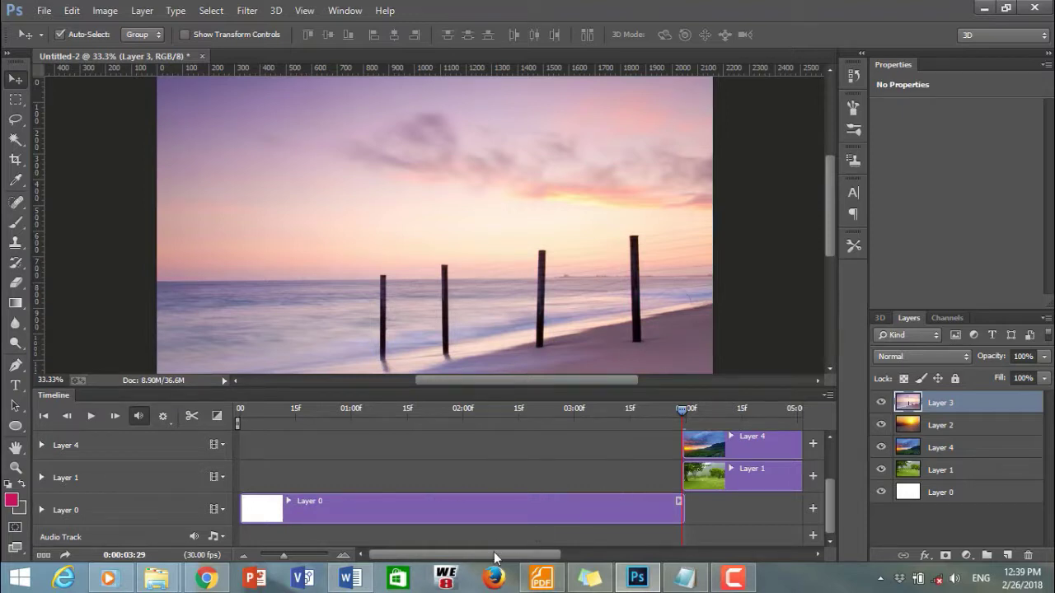
drag(494, 557, 550, 520)
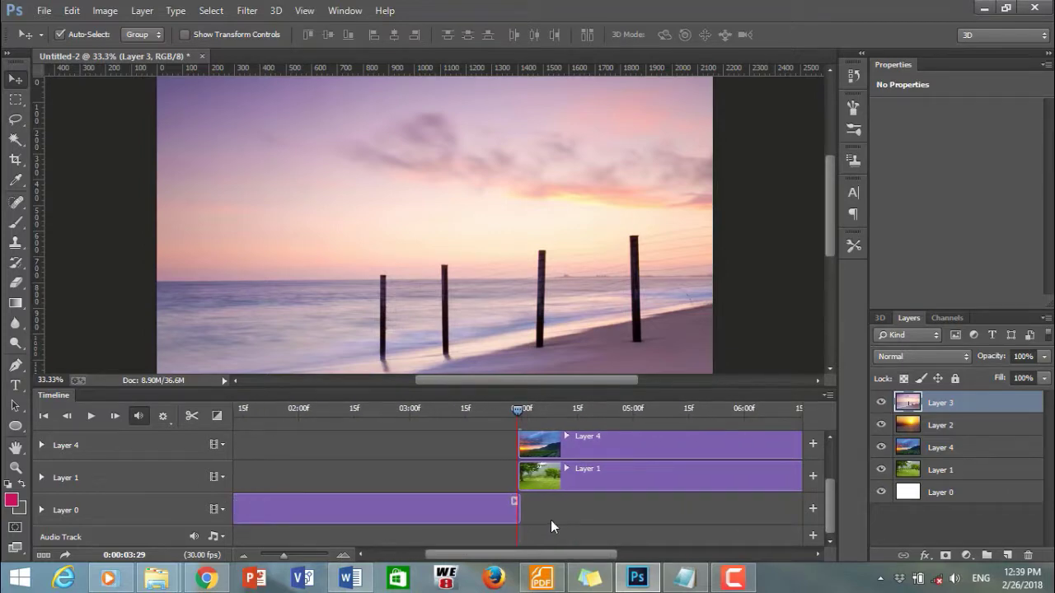
drag(519, 414, 205, 425)
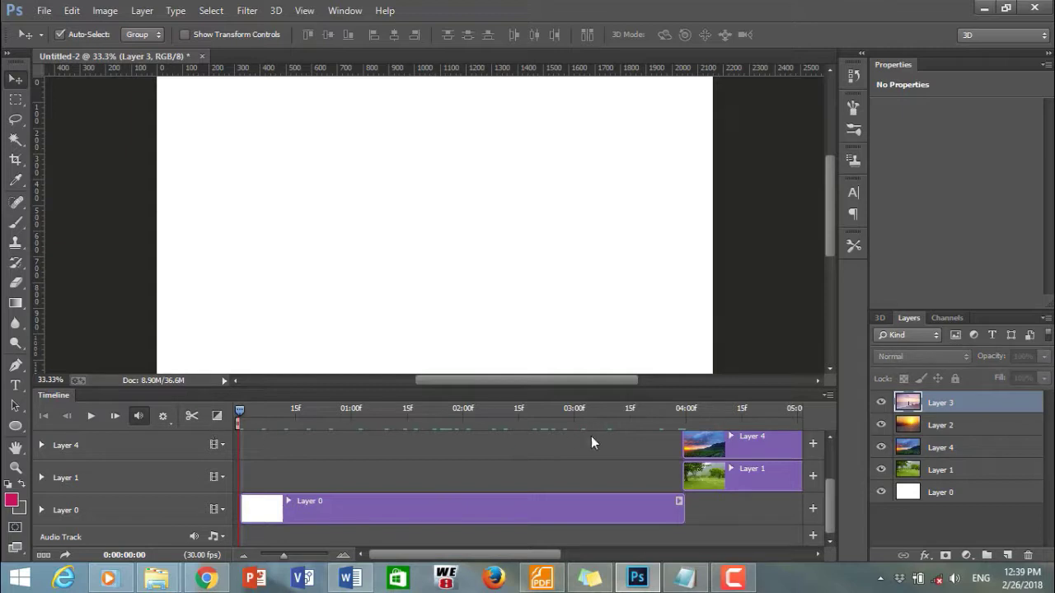
drag(730, 484, 258, 486)
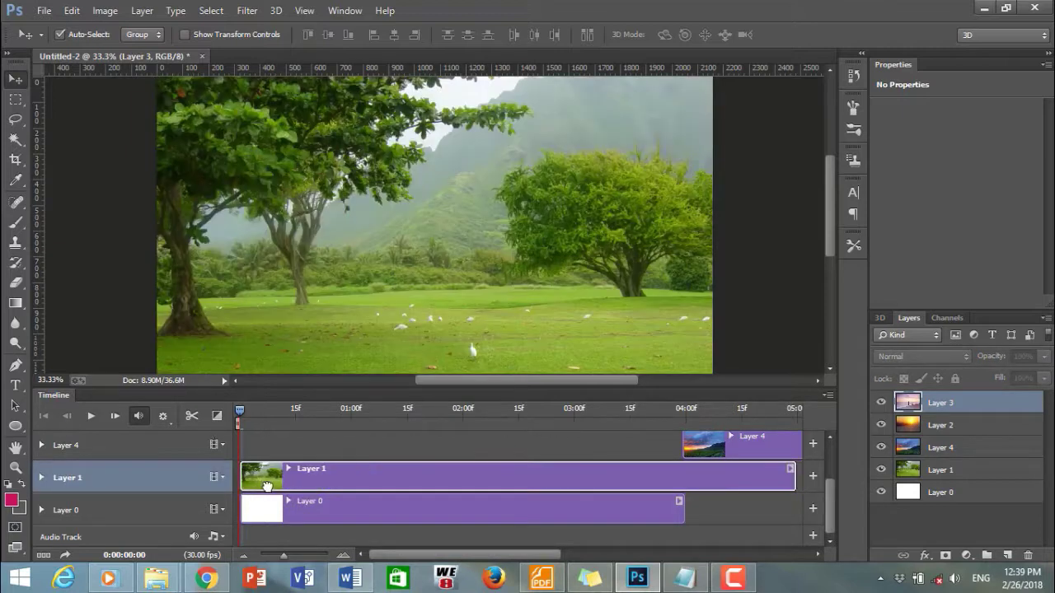
drag(258, 486, 314, 479)
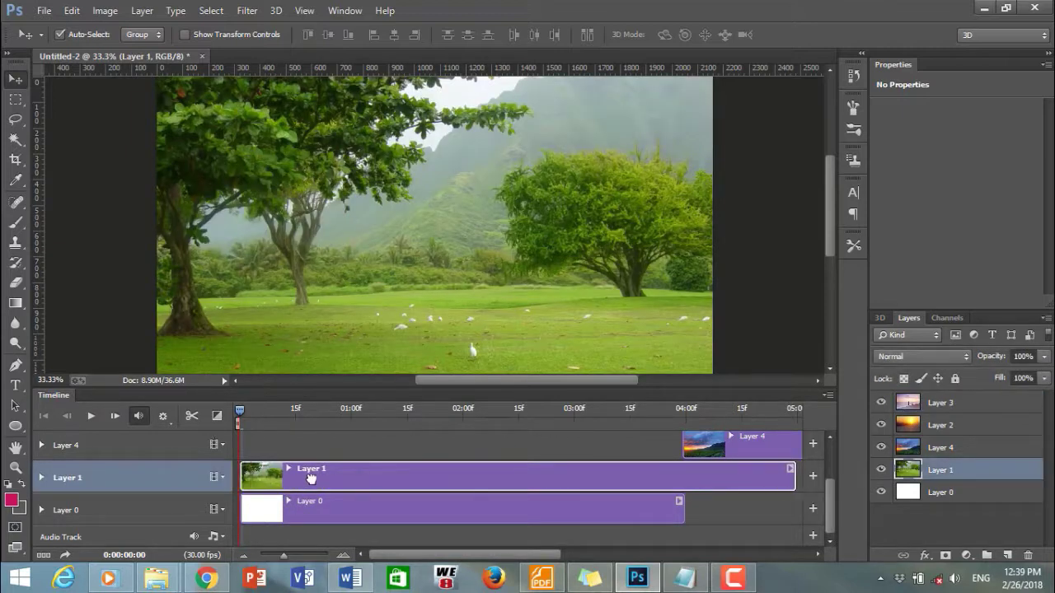
Step: Move the Layer 4, 2 and 3 clips to 0:00 and extend the background clip to 05:00
drag(710, 445, 266, 456)
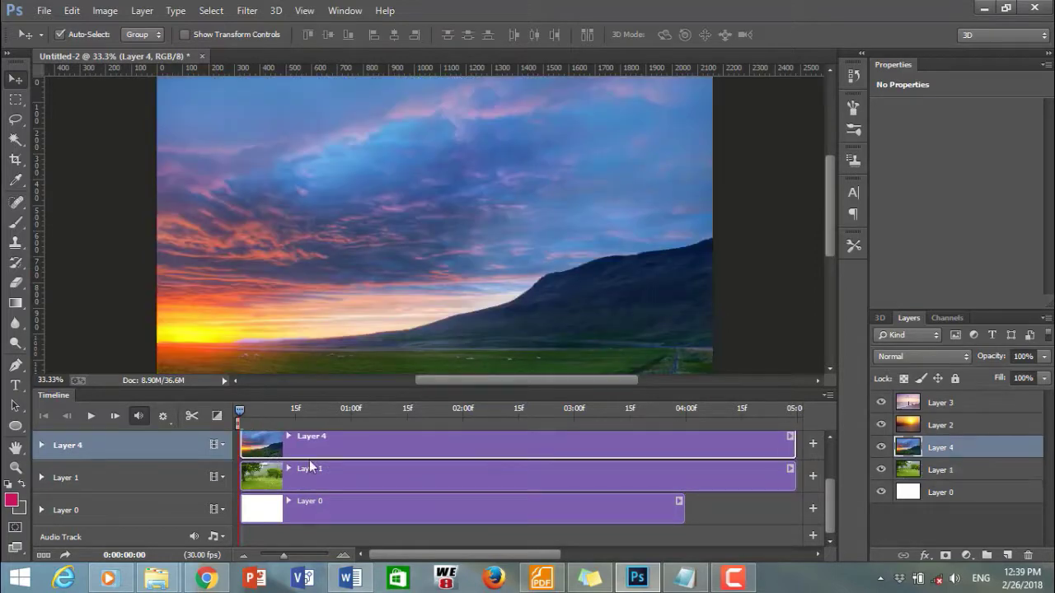
mouse_move(829, 502)
mouse_down()
mouse_move(830, 477)
mouse_move(832, 501)
mouse_up()
mouse_move(685, 508)
mouse_down()
mouse_move(790, 502)
mouse_move(826, 467)
mouse_up()
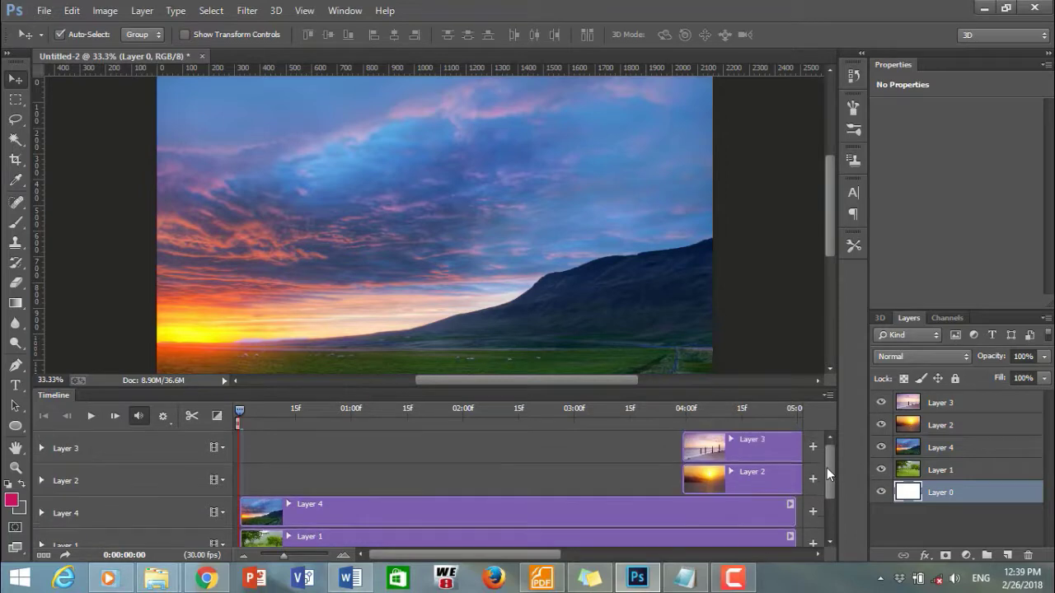
drag(733, 483, 313, 485)
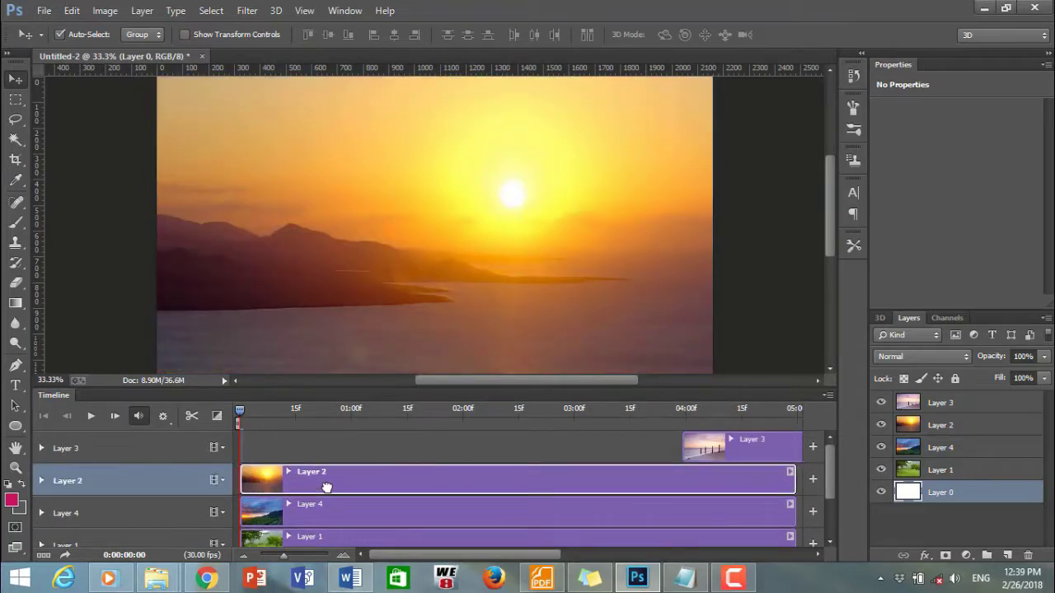
drag(721, 451, 277, 456)
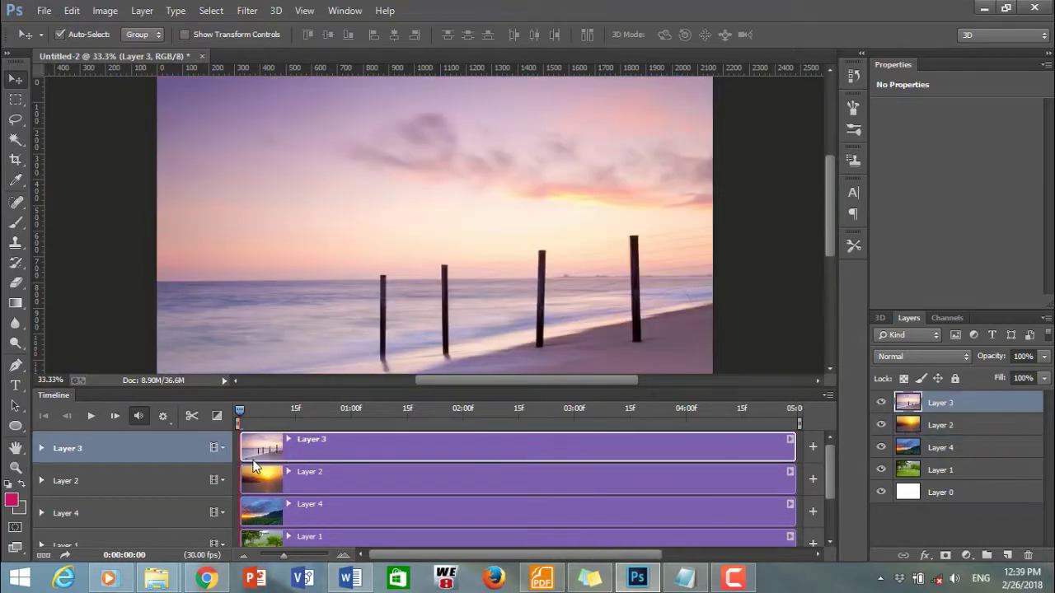
Step: Expand Layer 3, start its opacity keyframing at 0:00, and hide Layers 1, 4 and 2
click(42, 448)
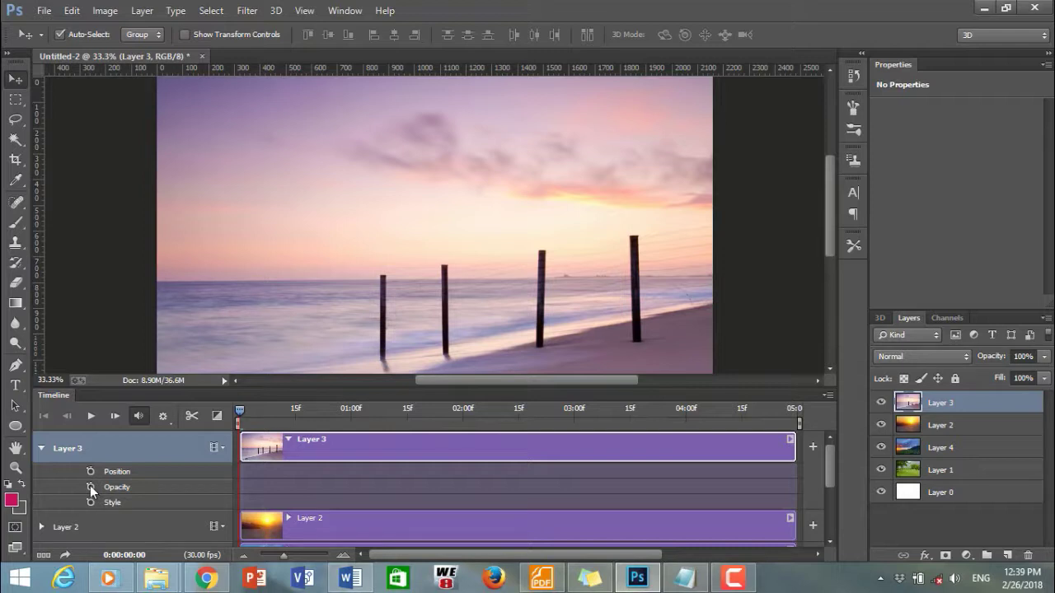
click(91, 487)
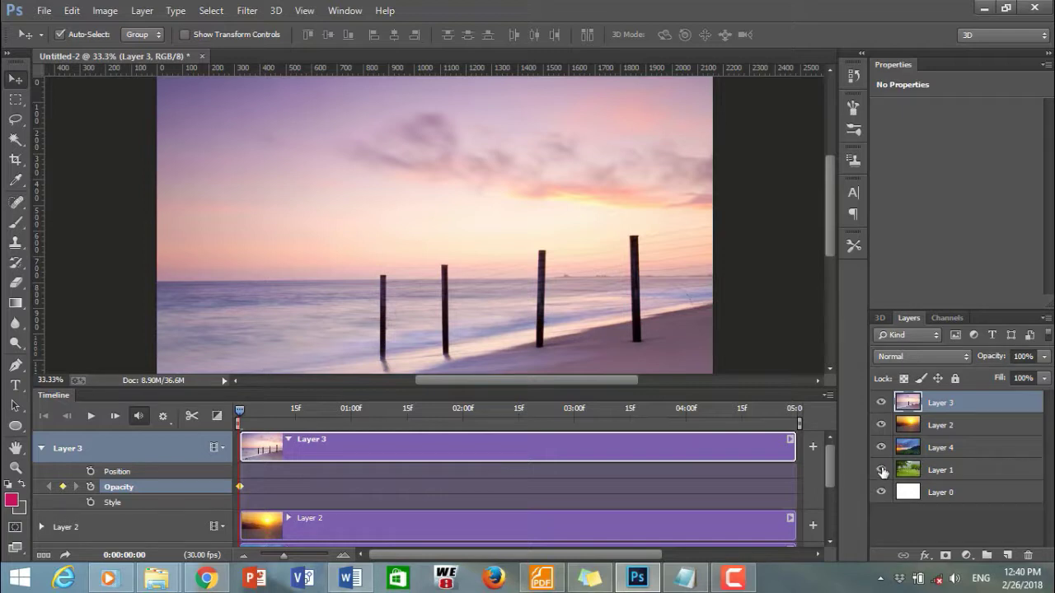
drag(882, 470, 881, 425)
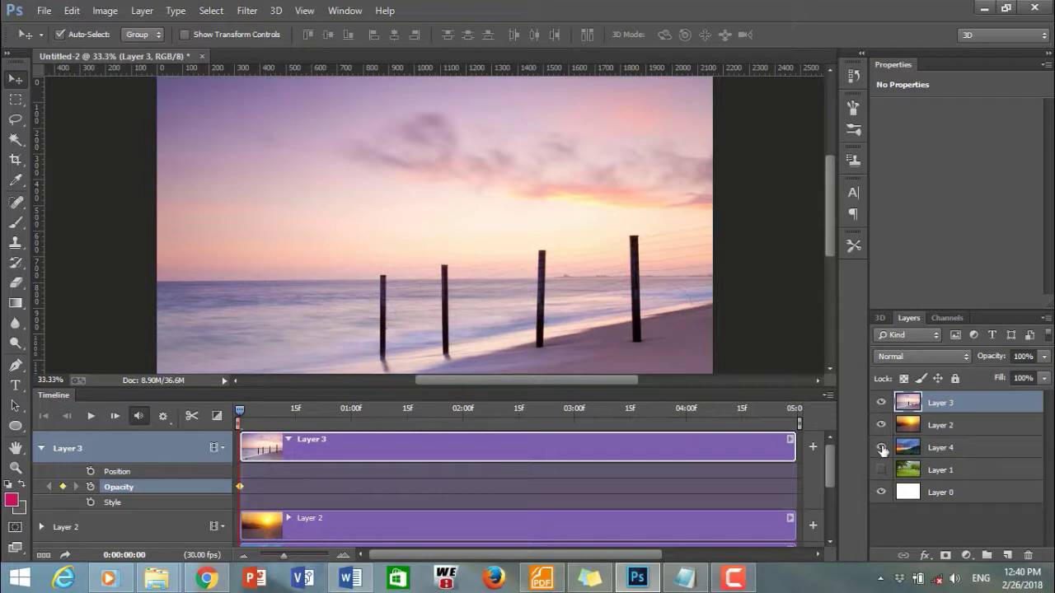
click(881, 402)
Step: Set Layer 3's starting opacity to 0% and move the playhead to frame 7
double_click(1022, 356)
text(0)
key(Return)
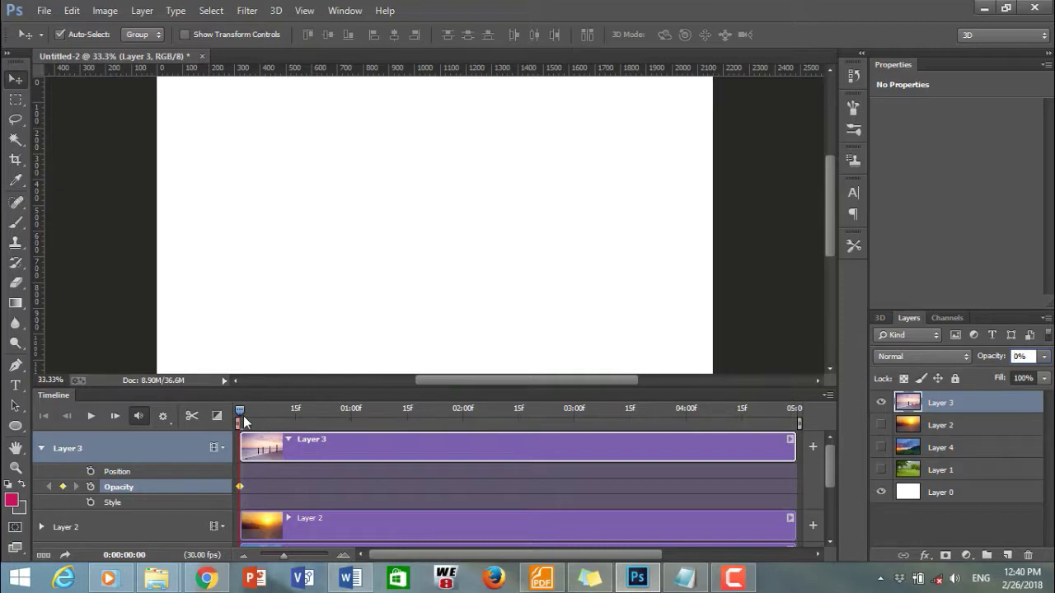
mouse_move(240, 411)
mouse_down()
mouse_move(294, 410)
mouse_move(266, 415)
mouse_up()
drag(266, 414, 266, 414)
Step: Add a 100% opacity keyframe for Layer 3 at frame 7
click(1020, 356)
text(100)
key(Return)
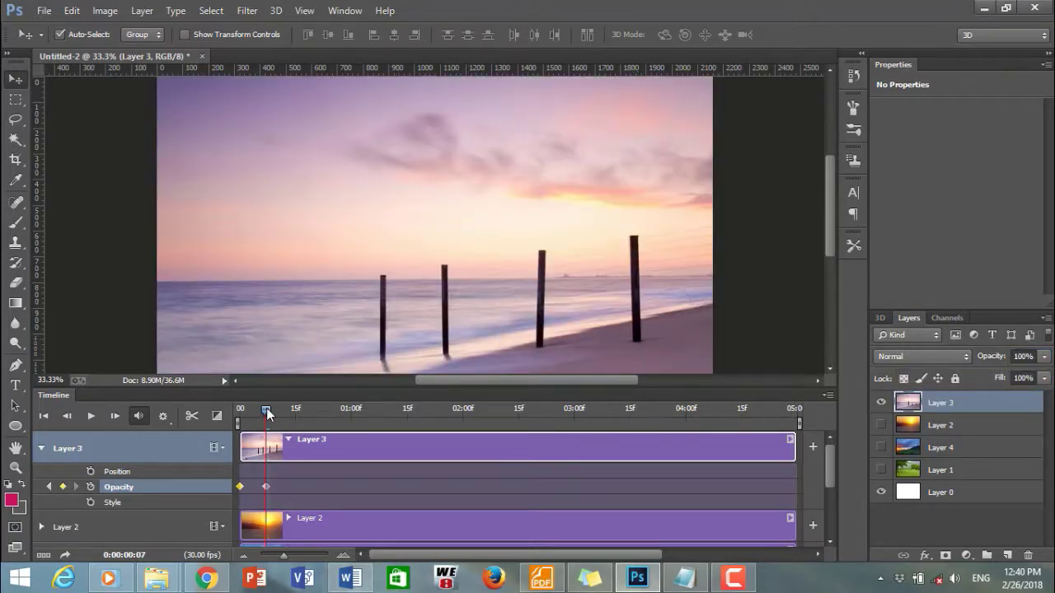
Step: Hold Layer 3 at 100% opacity with a keyframe at frame 15
drag(266, 412, 295, 410)
click(1022, 356)
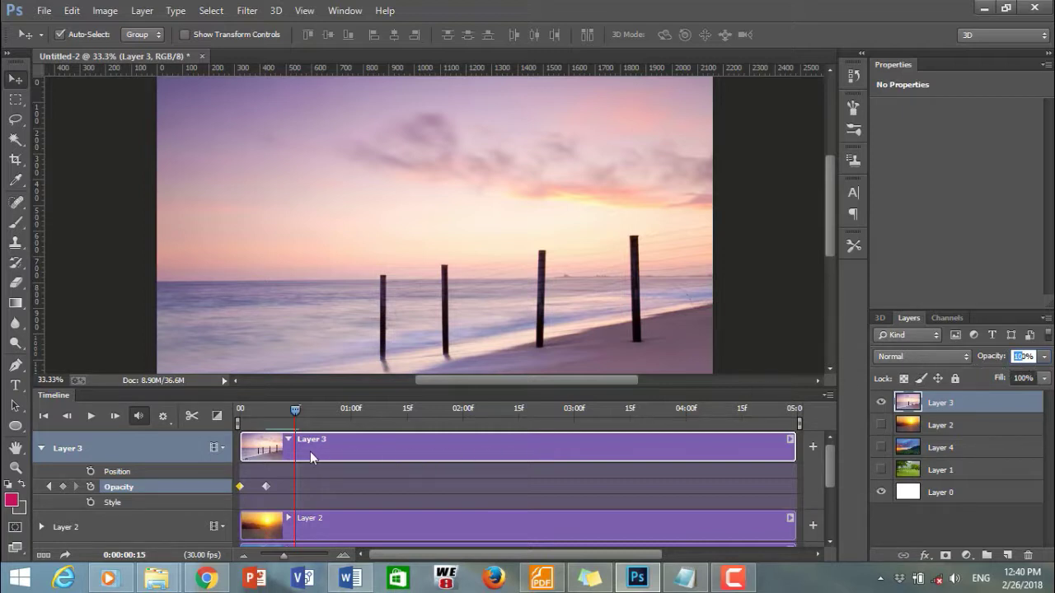
text(0)
key(Return)
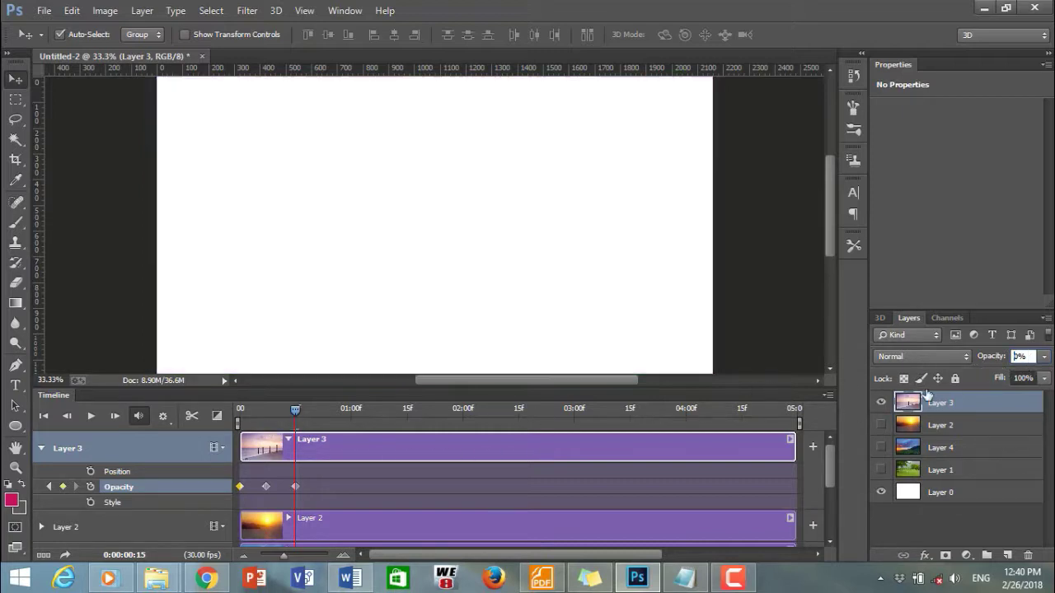
text(100)
key(Return)
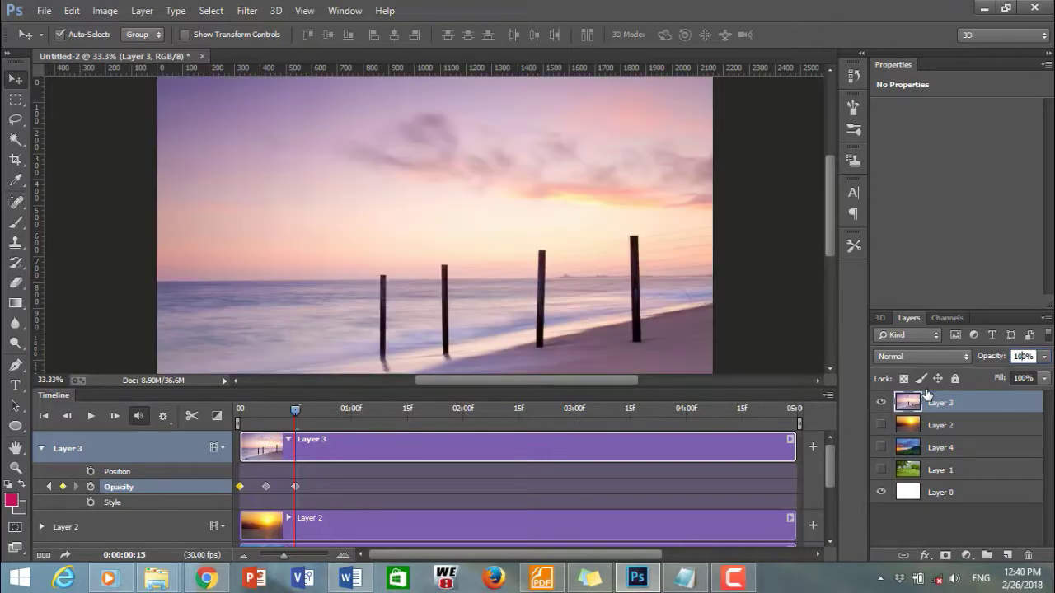
click(926, 394)
Step: Add a 0% opacity keyframe for Layer 3 at frame 23
drag(295, 411, 327, 411)
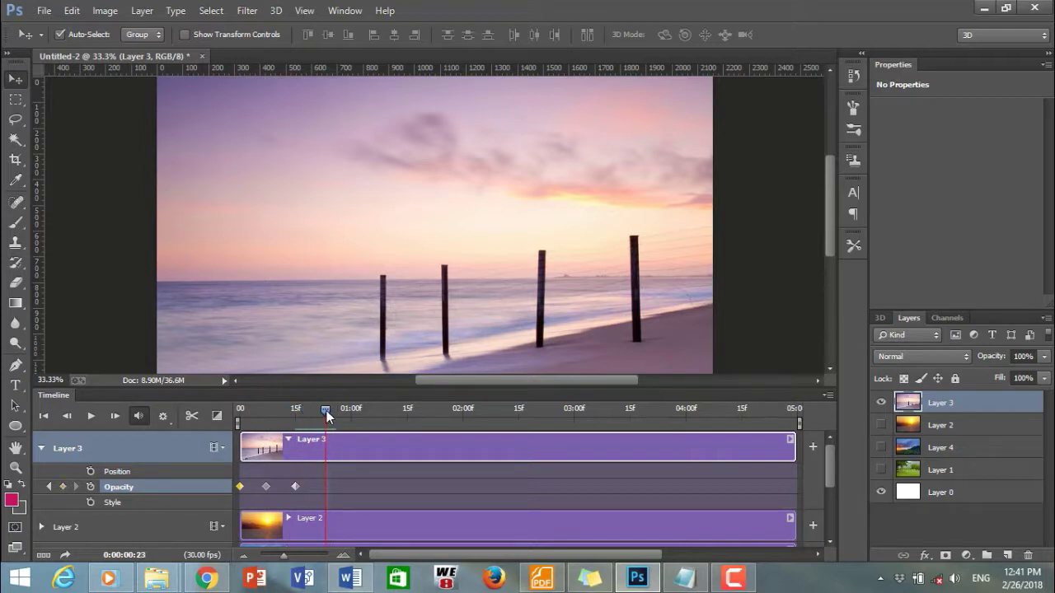
click(1022, 357)
text(0)
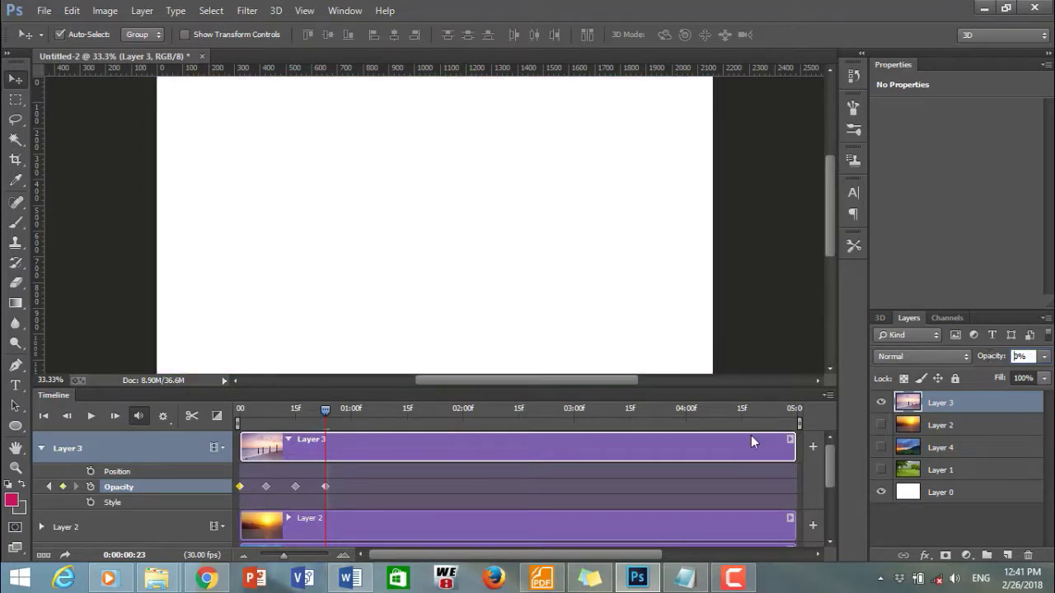
click(721, 432)
Step: Expand Layer 2, make it visible, and give it a 0% opacity keyframe at frame 15
click(41, 448)
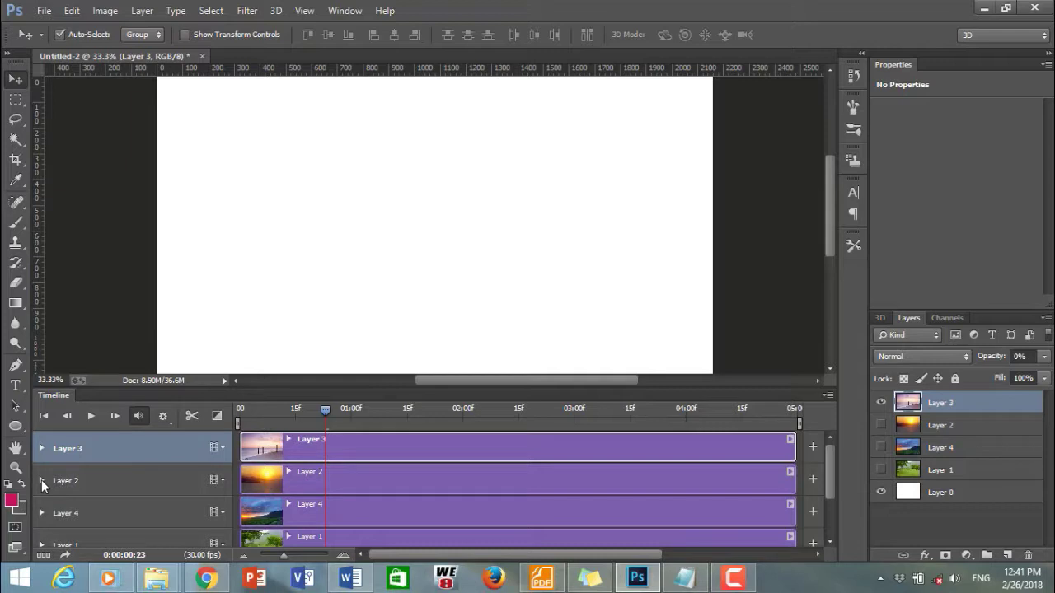
click(41, 480)
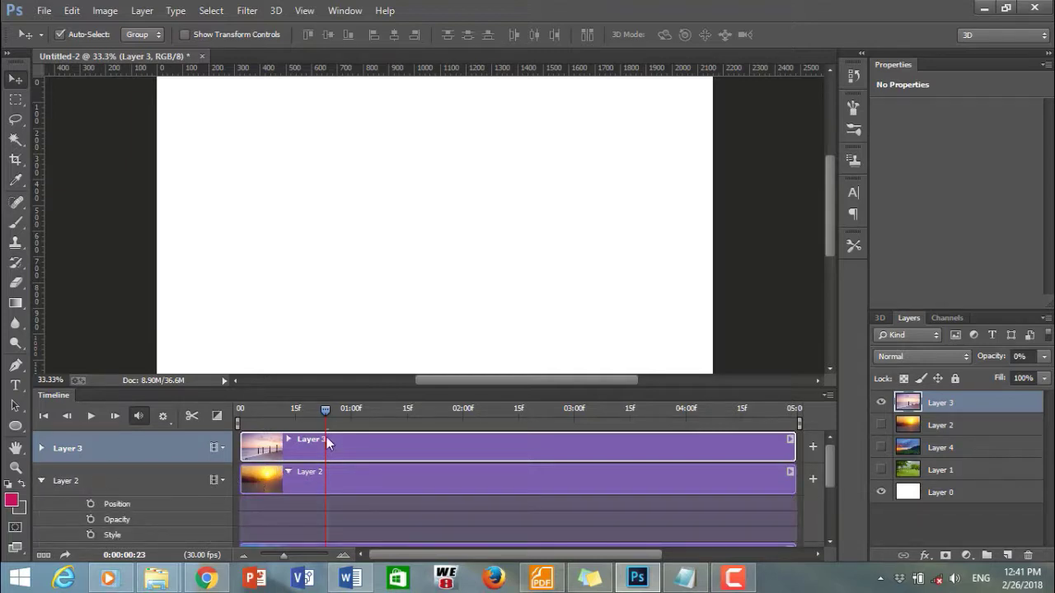
drag(326, 407, 297, 407)
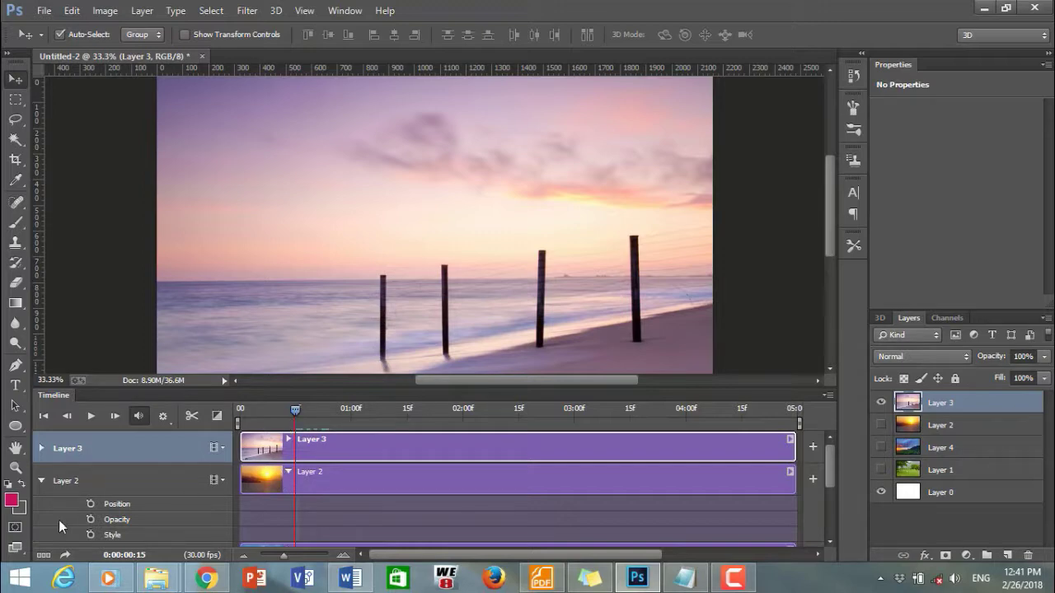
click(91, 519)
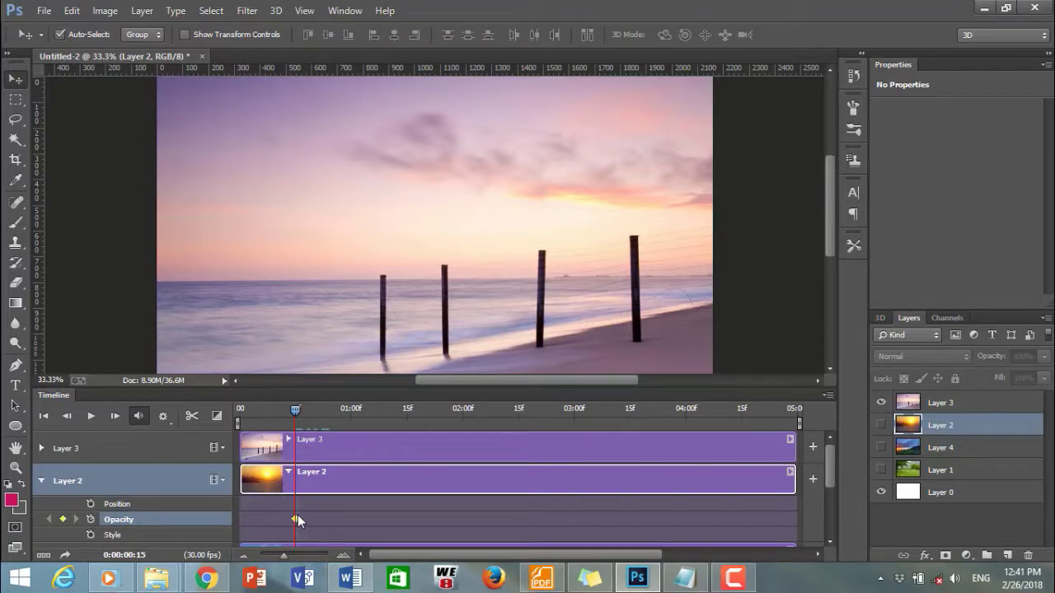
click(881, 425)
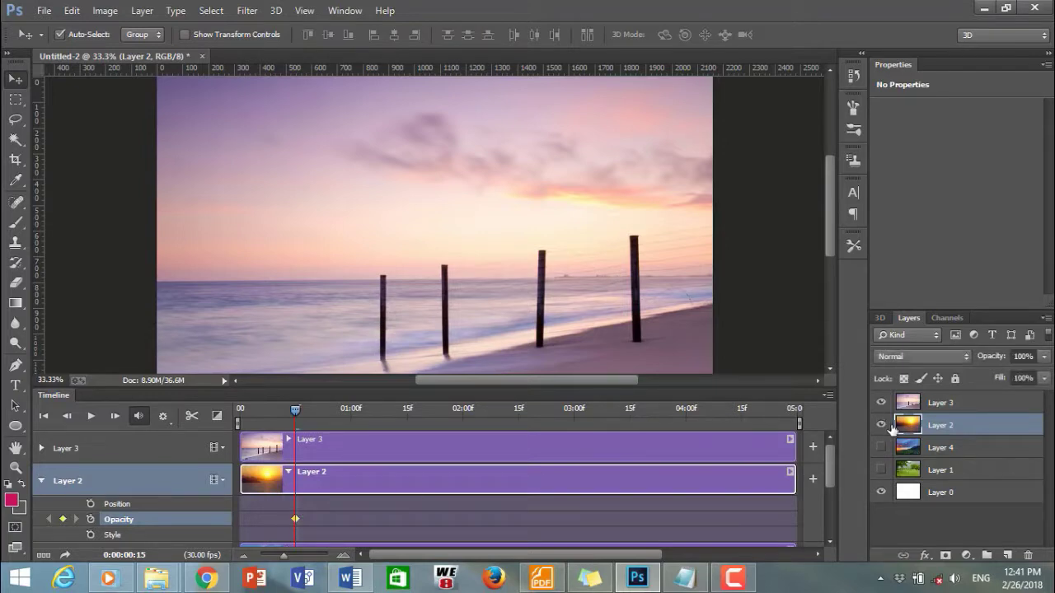
double_click(1023, 355)
text(0)
key(Return)
Step: Add a 100% opacity keyframe for Layer 2 at frame 23
drag(296, 407, 324, 412)
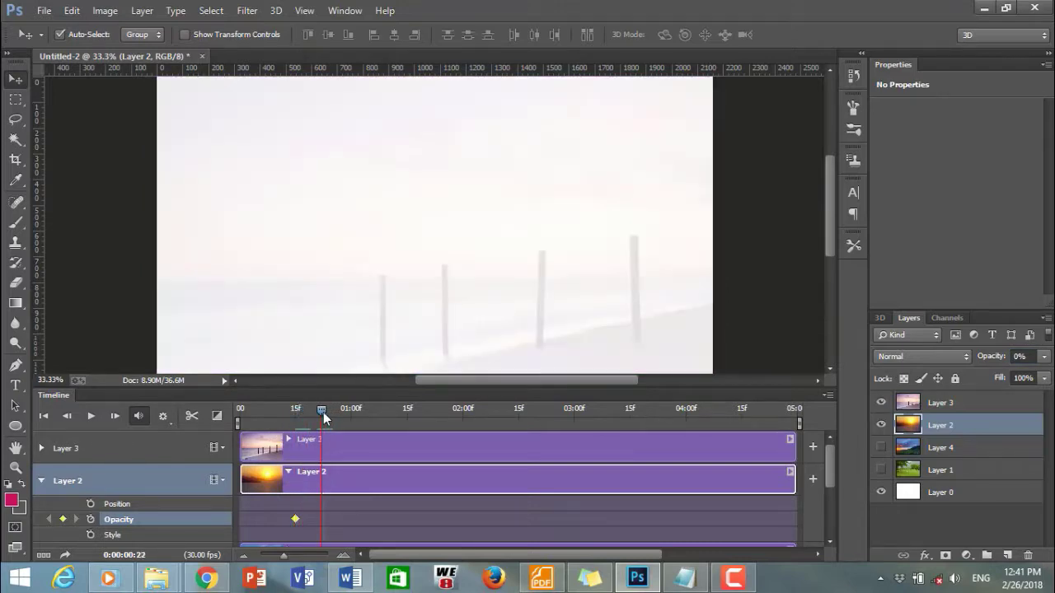
drag(323, 412, 323, 412)
drag(325, 411, 327, 410)
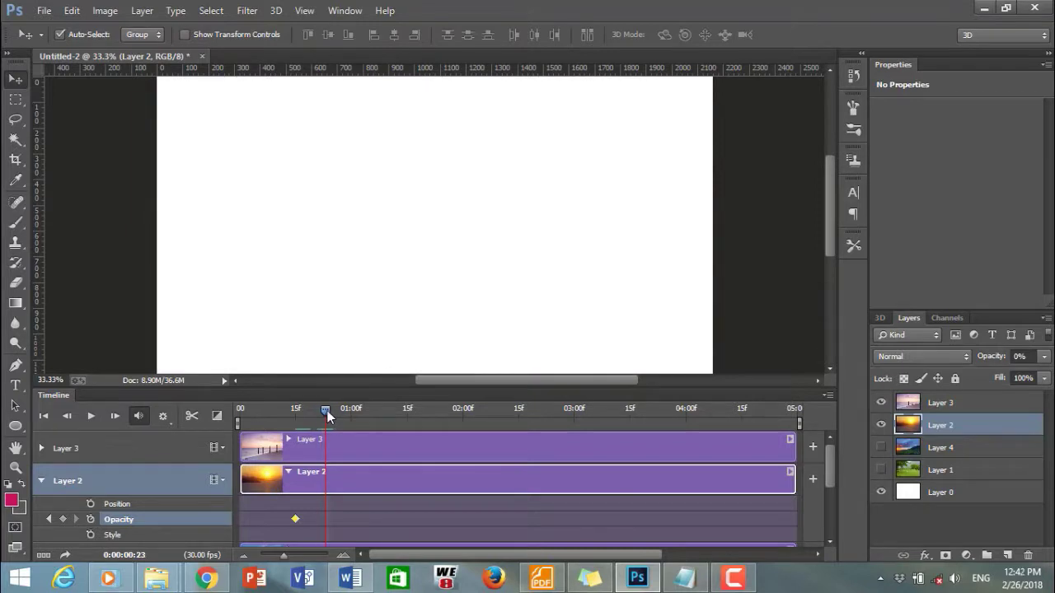
click(1015, 363)
text(100)
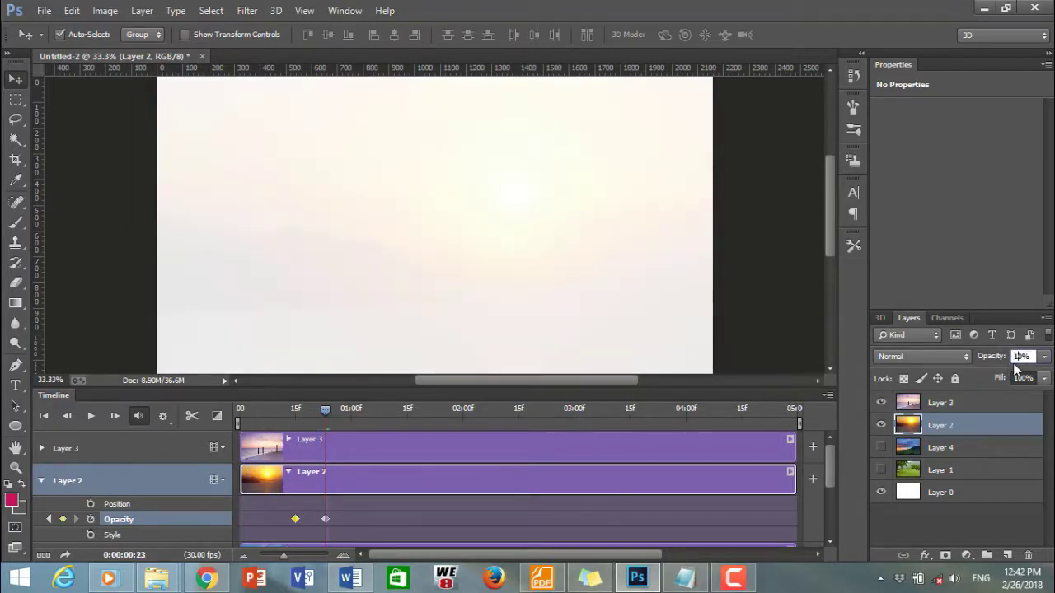
key(Return)
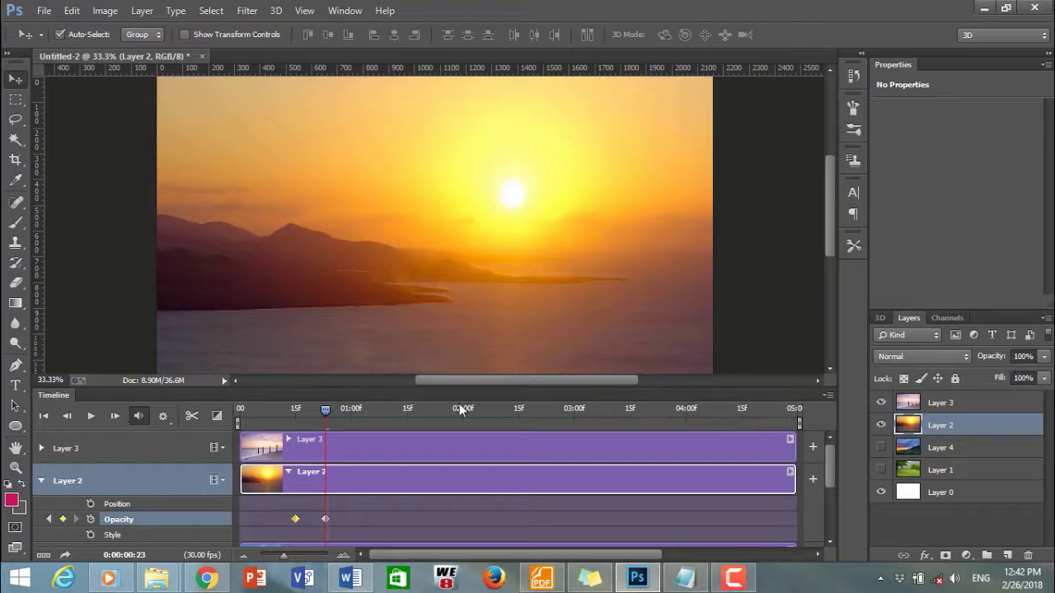
Step: Add a 100% opacity keyframe for Layer 2 at 01:00, then hide beach Layer 3
drag(326, 411, 350, 407)
click(1020, 356)
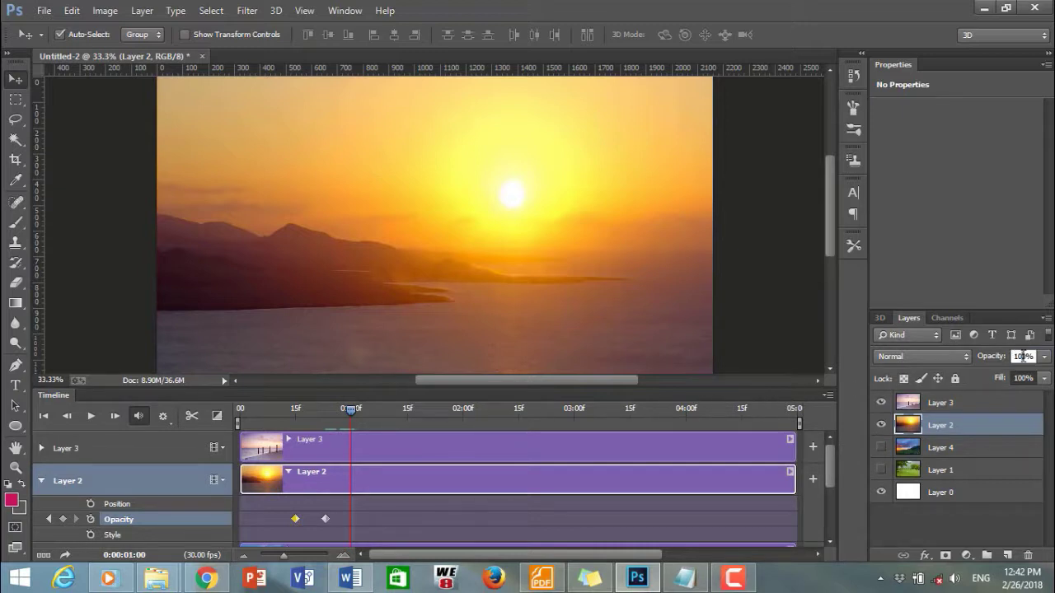
text(10)
key(Return)
text(100)
key(Return)
drag(352, 411, 377, 410)
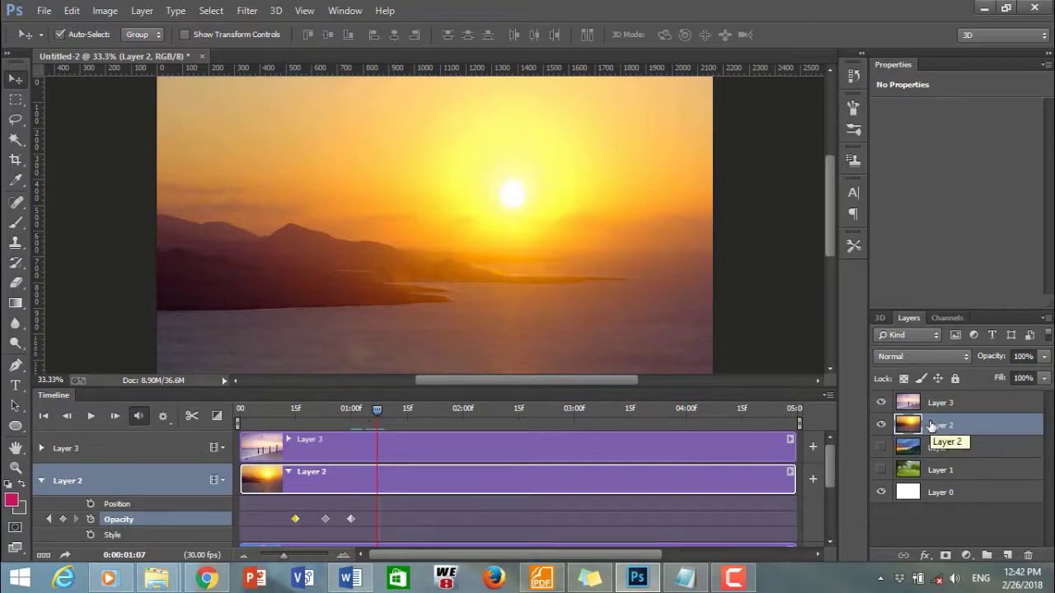
click(881, 403)
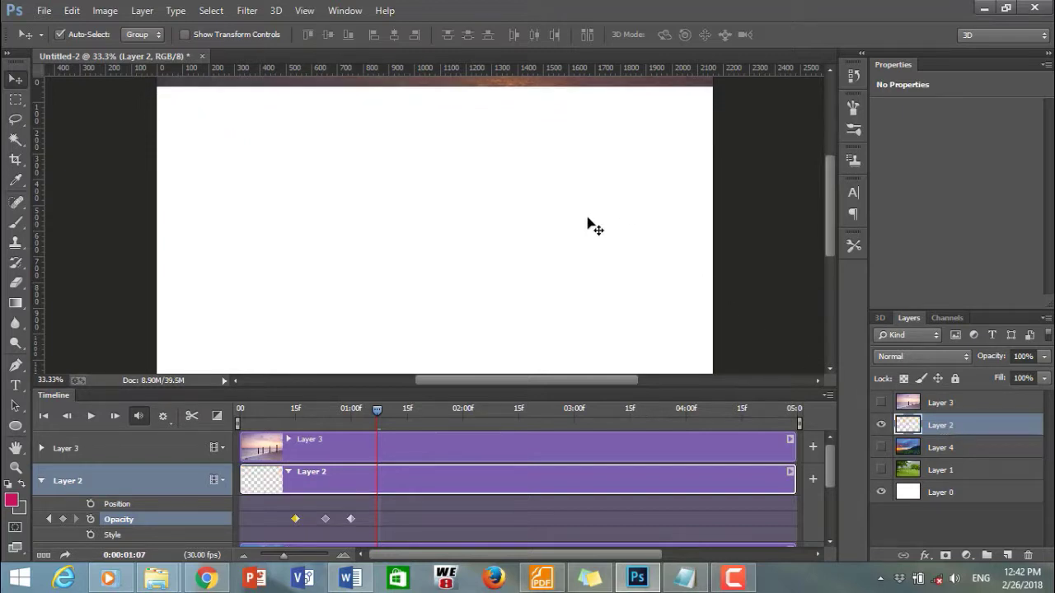
Step: Zoom out to 25%, switch back to the Move tool, and return the playhead to 01:00
key(z)
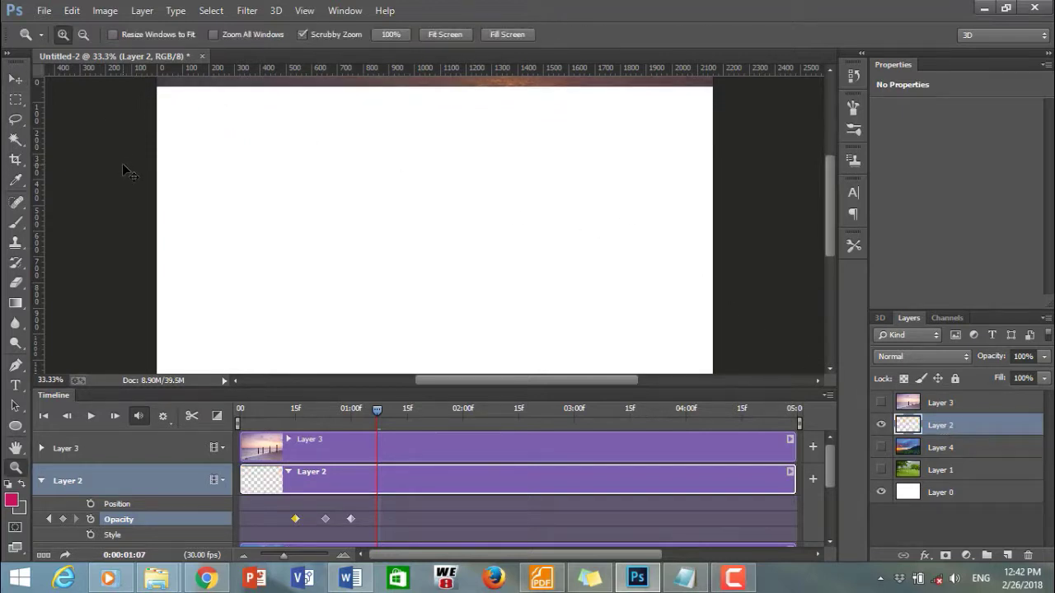
click(82, 35)
click(399, 221)
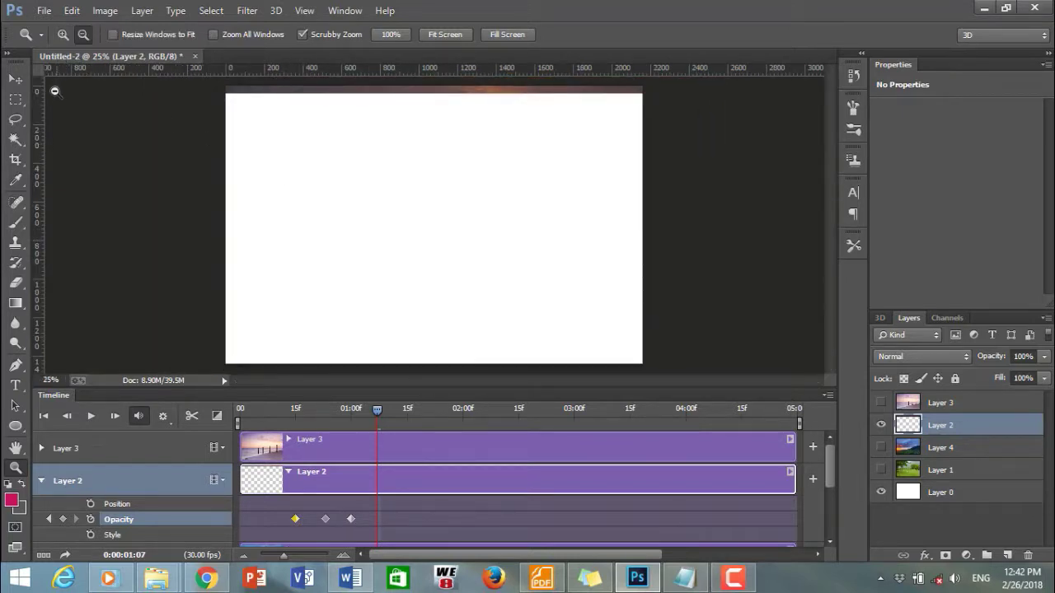
click(15, 79)
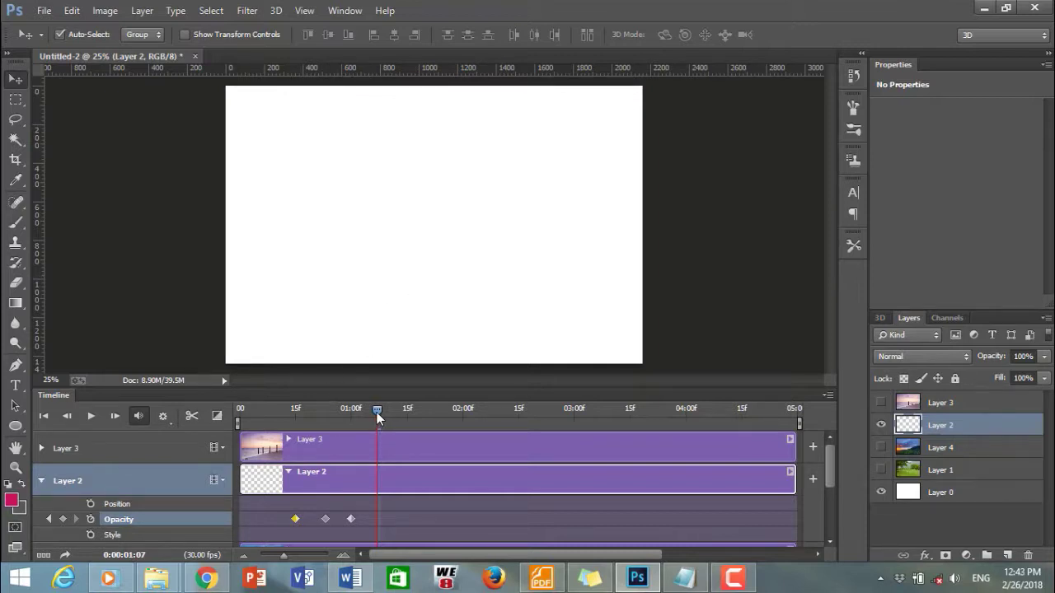
drag(377, 412, 370, 412)
drag(367, 410, 350, 413)
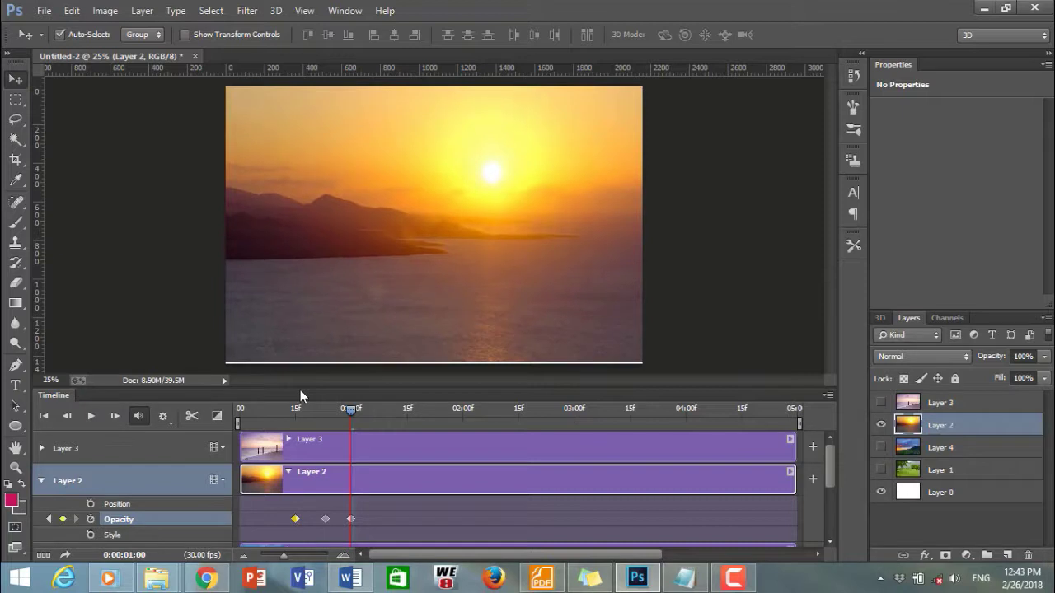
Step: Enable Layer 2 position keyframing and nudge the sunset up with Shift+Up until it clears the canvas
click(91, 504)
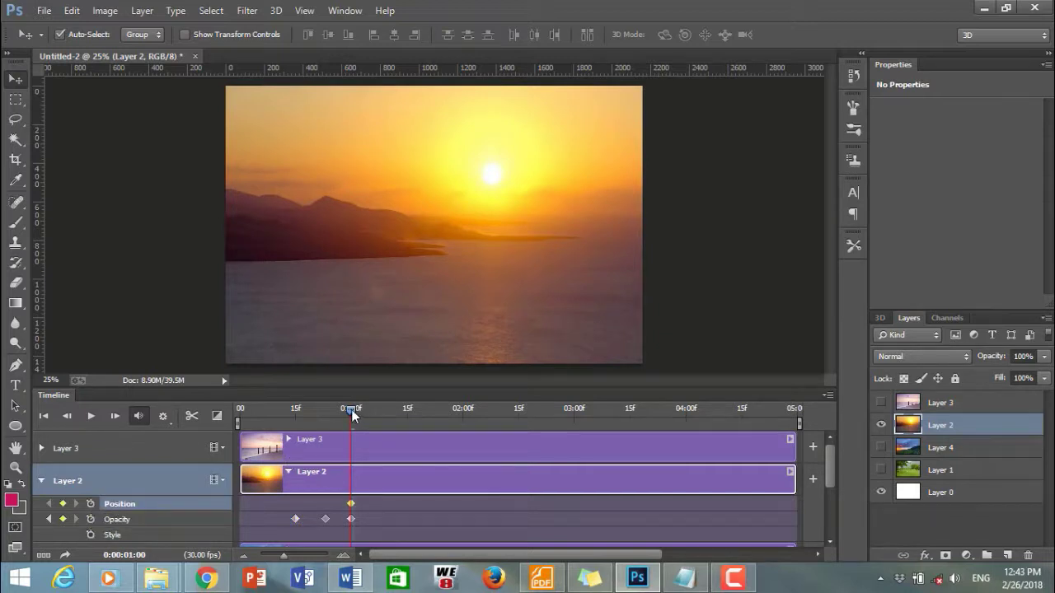
mouse_move(352, 409)
drag(351, 410, 375, 411)
key(shift+Up)
key(shift+Up)
key(shift+Up)
key(shift+Up)
key(shift+Up)
key(shift+Up)
key(shift+Up)
key(shift+Up)
key(shift+Up)
key(shift+Up)
key(shift+Up)
key(shift+Up)
key(shift+Up)
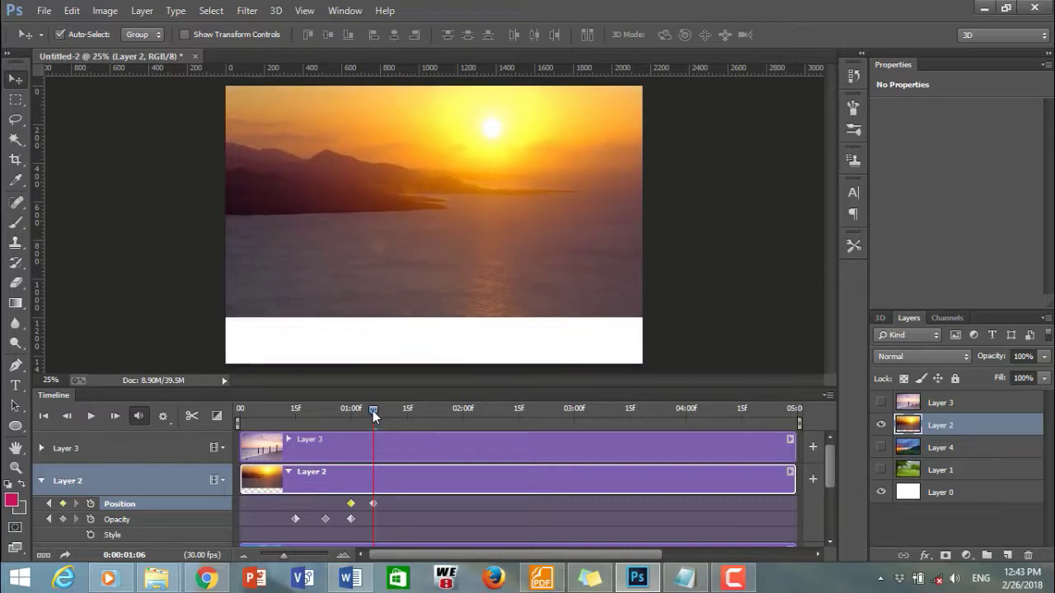
key(shift+Up)
key(shift+Up)
key(shift+Up)
key(shift+Up)
key(shift+Up)
key(shift+Up)
key(shift+Up)
key(shift+Up)
key(shift+Up)
key(shift+Up)
key(shift+Up)
key(shift+Up)
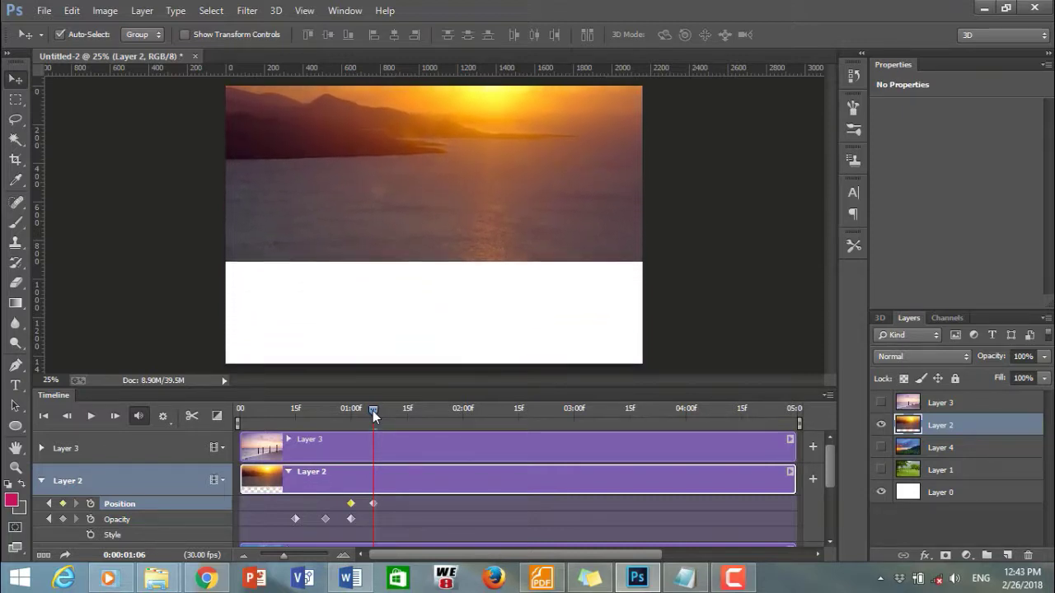
key(shift+Up)
key(shift+Up)
key(shift+Up)
key(shift+Up)
key(shift+Up)
key(shift+Up)
key(shift+Up)
key(shift+Up)
key(shift+Up)
key(shift+Up)
key(shift+Up)
key(shift+Up)
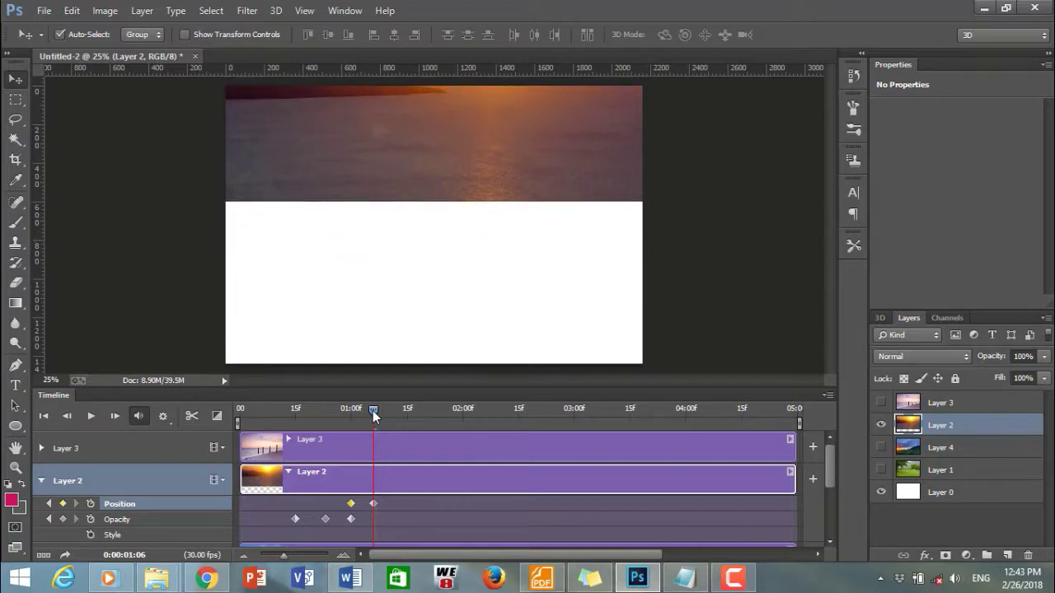
key(shift+Up)
key(shift+Up)
key(shift+Up)
key(shift+Up)
key(shift+Up)
key(shift+Up)
key(shift+Up)
key(shift+Up)
key(shift+Up)
key(shift+Up)
key(shift+Up)
key(shift+Up)
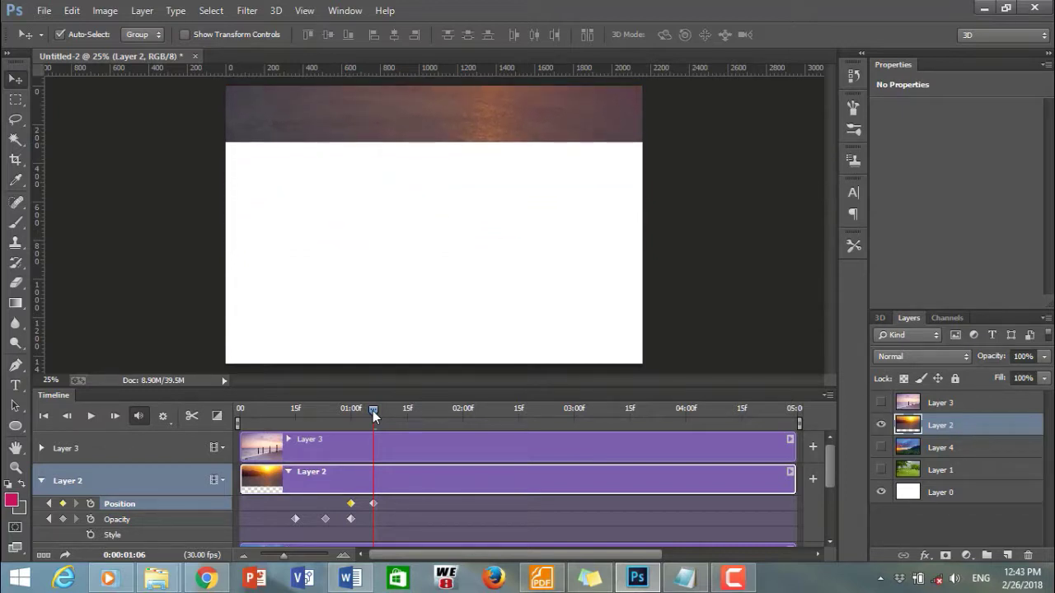
key(shift+Up)
key(shift+Up)
key(shift+Up)
key(shift+Up)
key(shift+Up)
key(shift+Up)
key(shift+Up)
key(shift+Up)
key(shift+Up)
key(shift+Up)
key(shift+Up)
key(shift+Up)
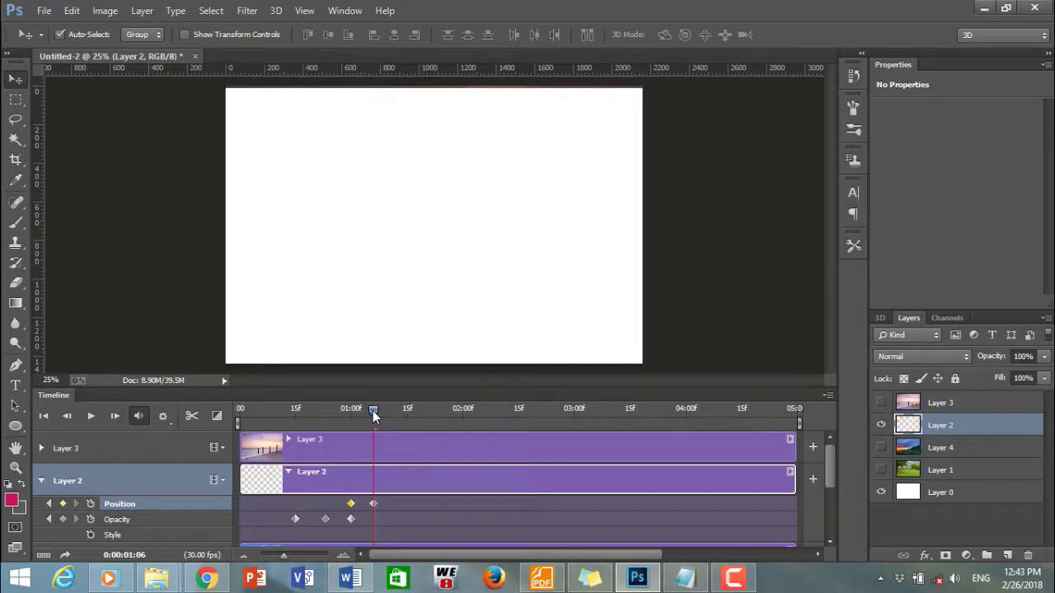
key(shift+Up)
key(shift+Up)
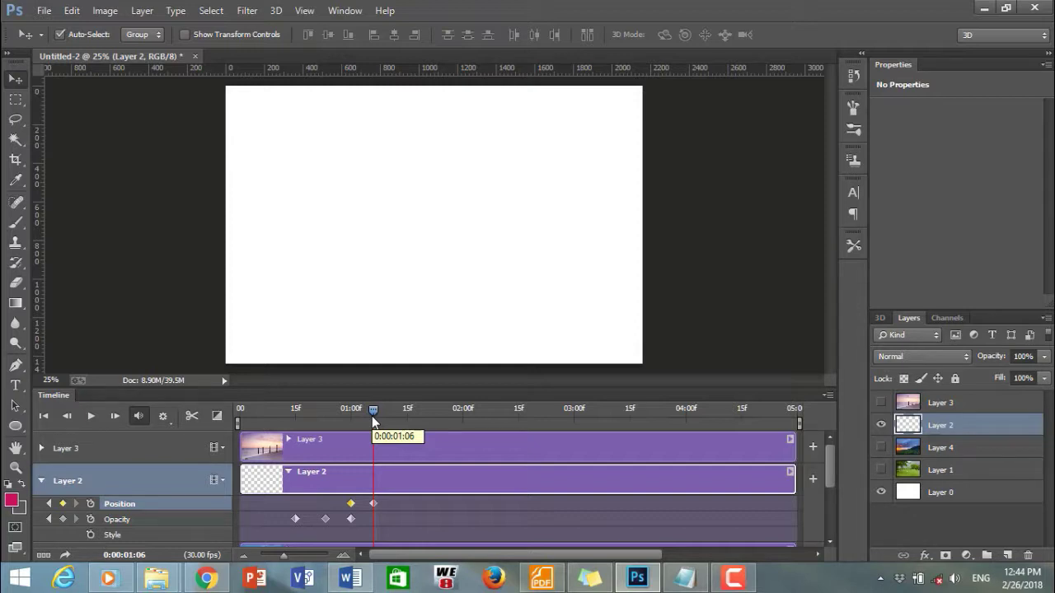
Step: Collapse Layer 2, select Layer 4, and expand its Position, Opacity and Style rows
click(42, 480)
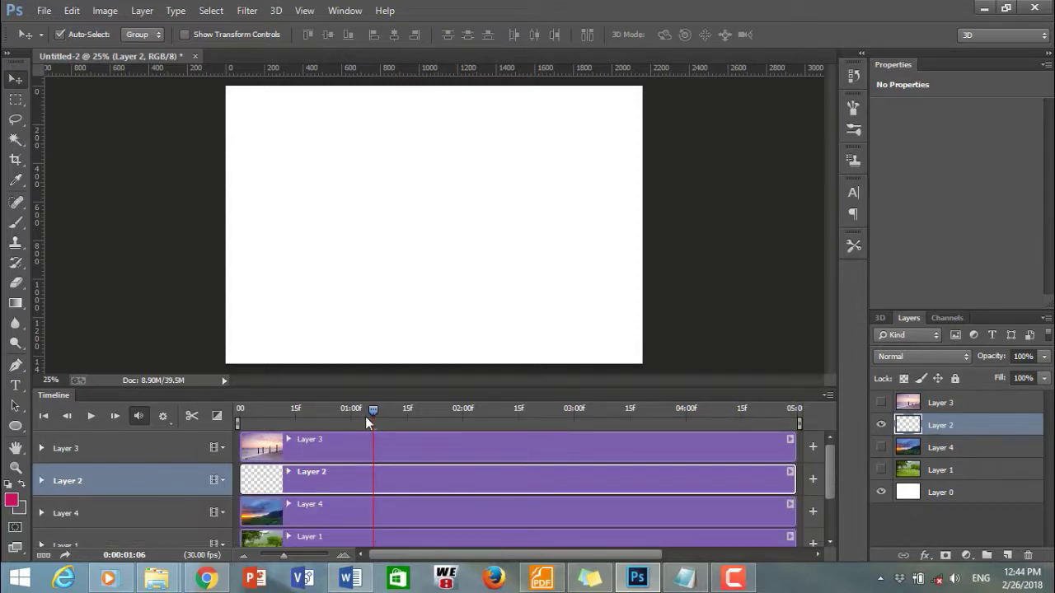
mouse_move(374, 411)
mouse_down()
mouse_move(318, 410)
mouse_move(373, 410)
mouse_up()
click(71, 516)
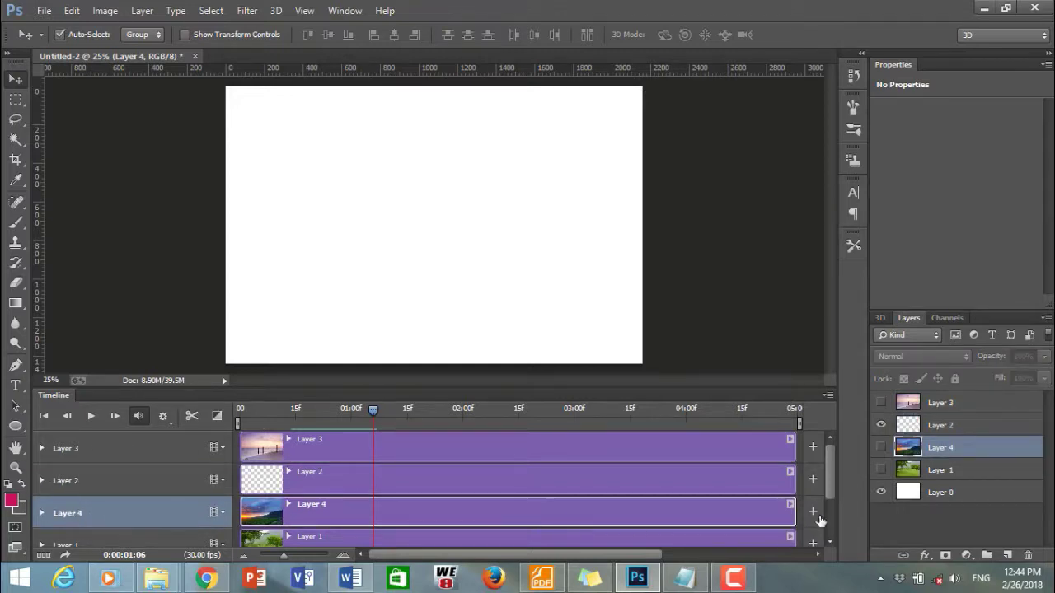
drag(832, 488, 834, 509)
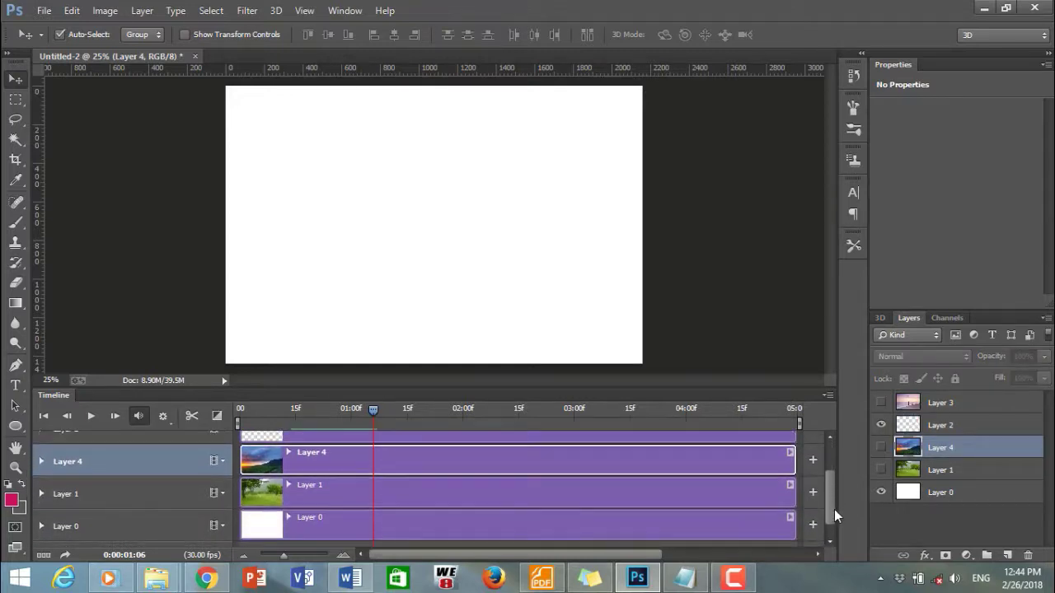
click(42, 460)
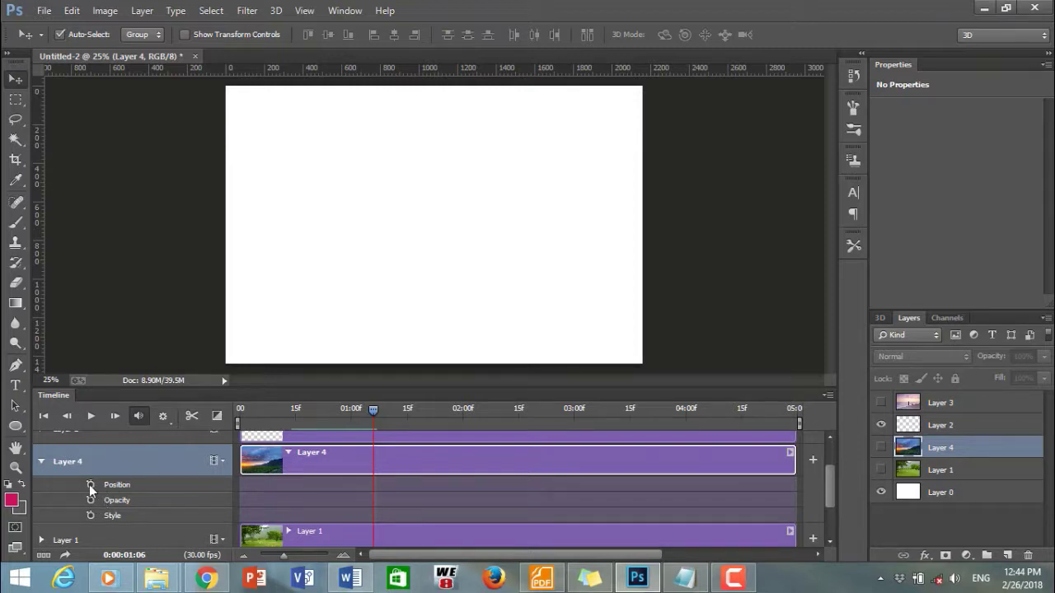
Step: Add a Layer 4 position keyframe at 1:00, show Layer 4 and hide the sunset Layer 2
click(91, 484)
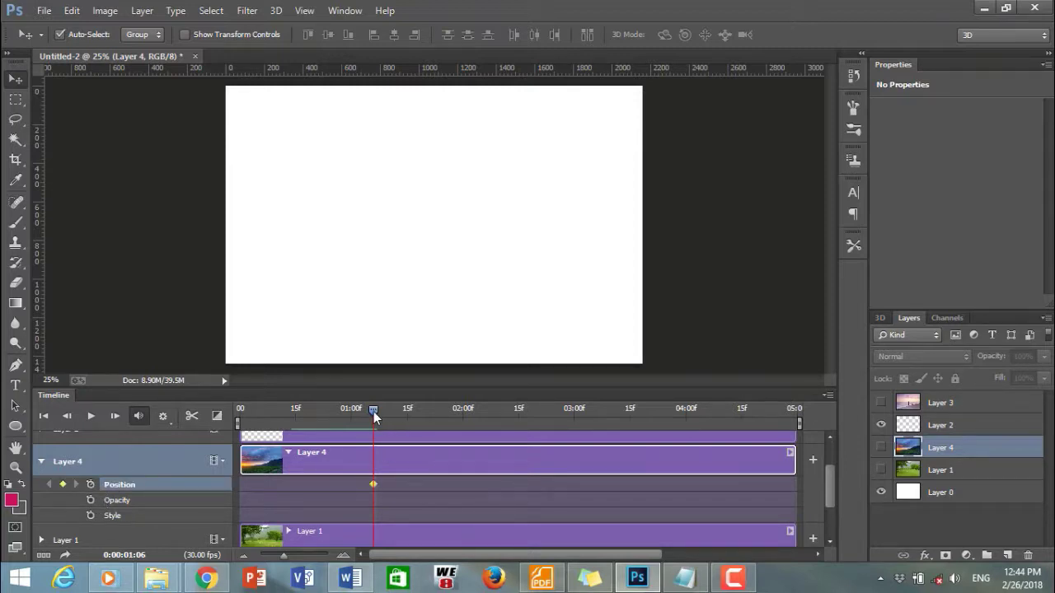
mouse_move(373, 411)
drag(374, 411, 351, 411)
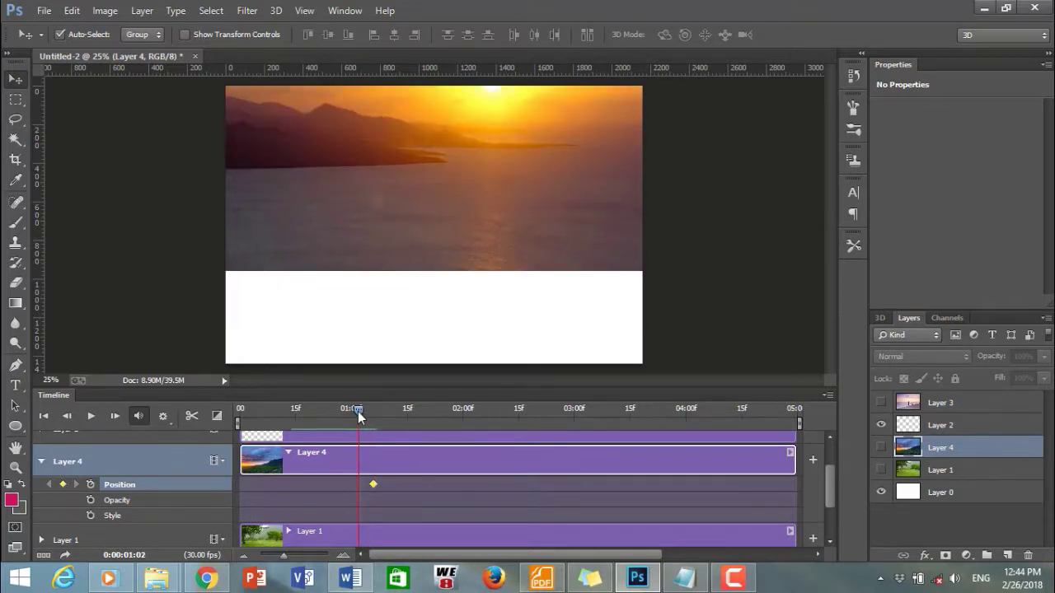
drag(374, 484, 353, 485)
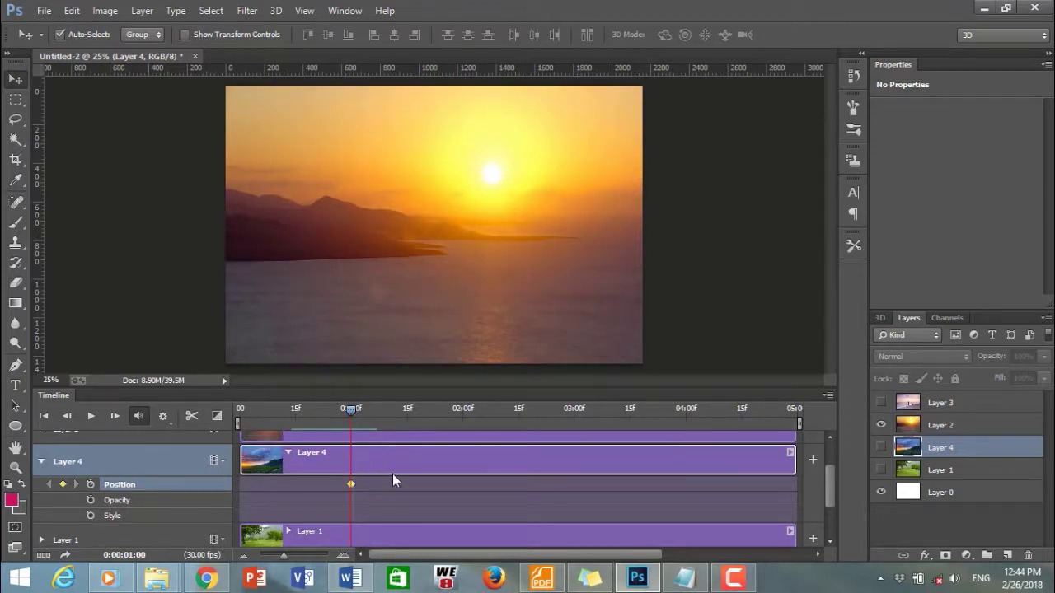
click(882, 448)
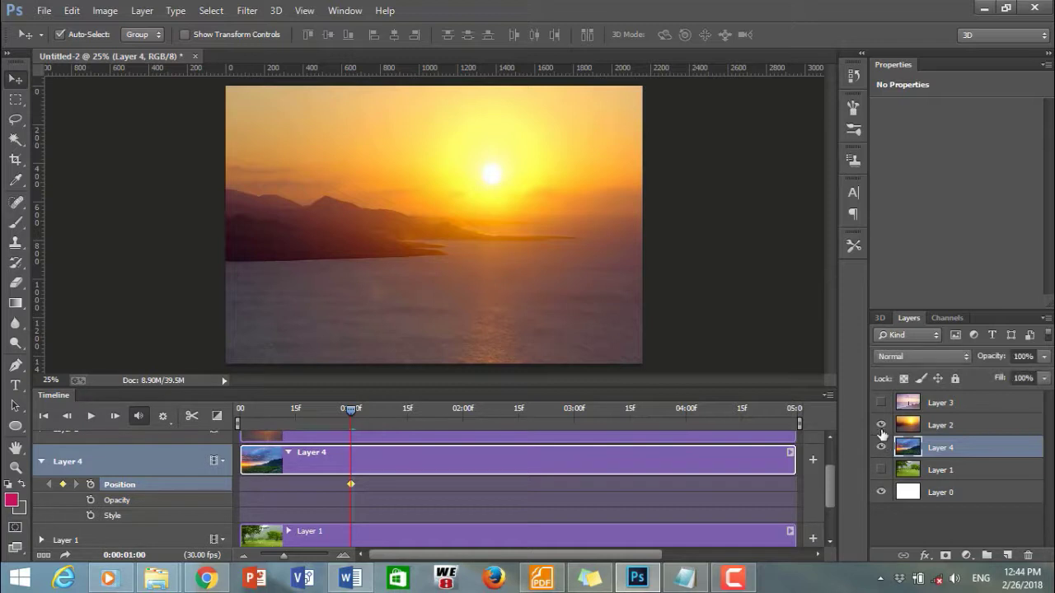
click(881, 425)
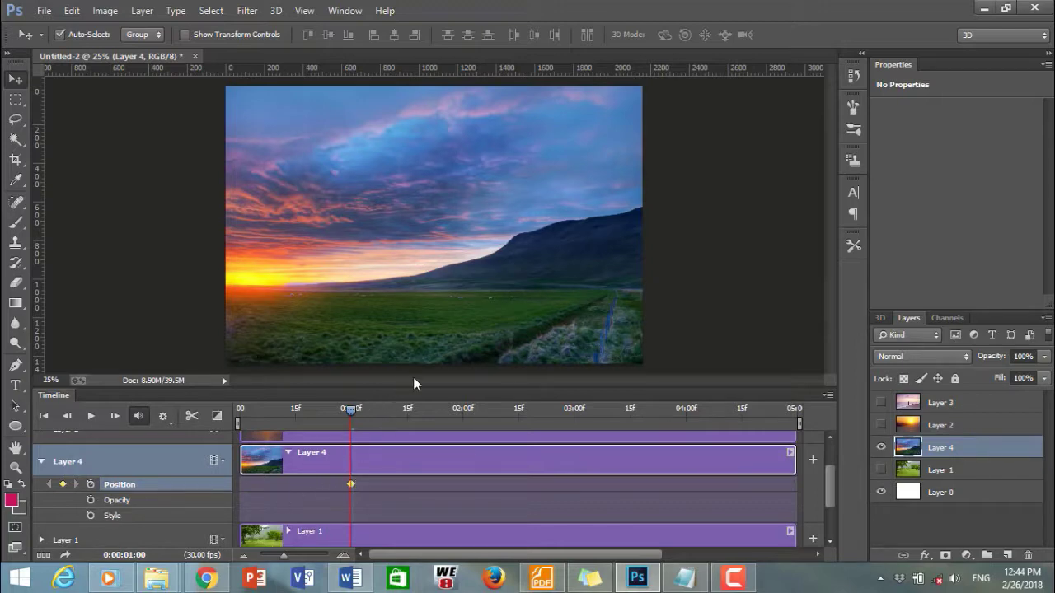
Step: At 1:00, push Layer 4's field image down below the canvas with Shift+Down
key(shift+Down)
key(shift+Down)
key(shift+Down)
key(shift+Down)
key(shift+Down)
key(shift+Down)
key(shift+Down)
key(shift+Down)
key(shift+Down)
key(shift+Down)
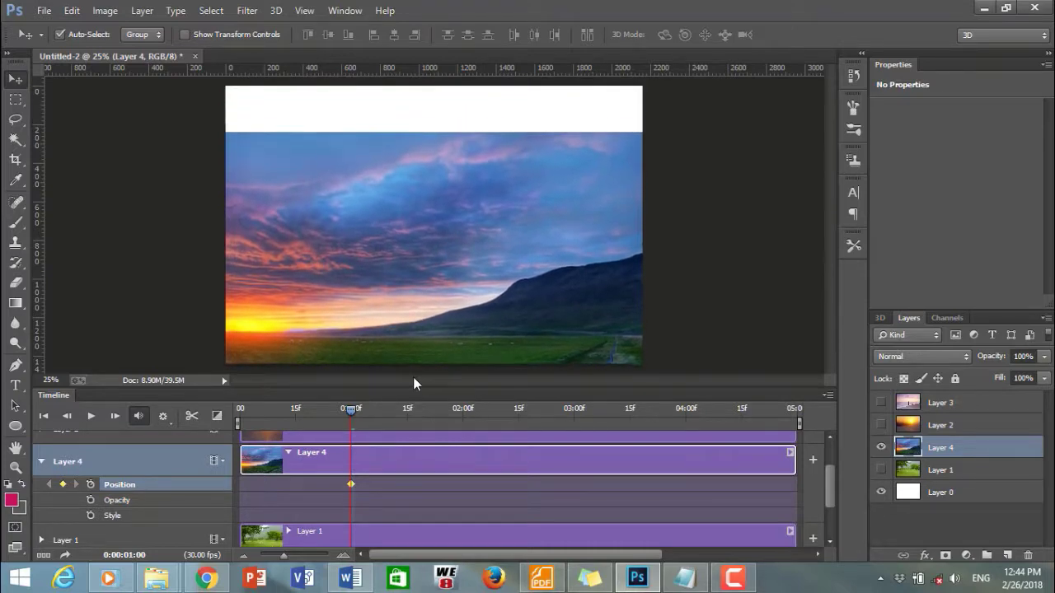
key(shift+Down)
key(shift+Down)
key(shift+Down)
key(shift+Down)
key(shift+Down)
key(shift+Down)
key(shift+Down)
key(shift+Down)
key(shift+Down)
key(shift+Down)
key(shift+Down)
key(shift+Down)
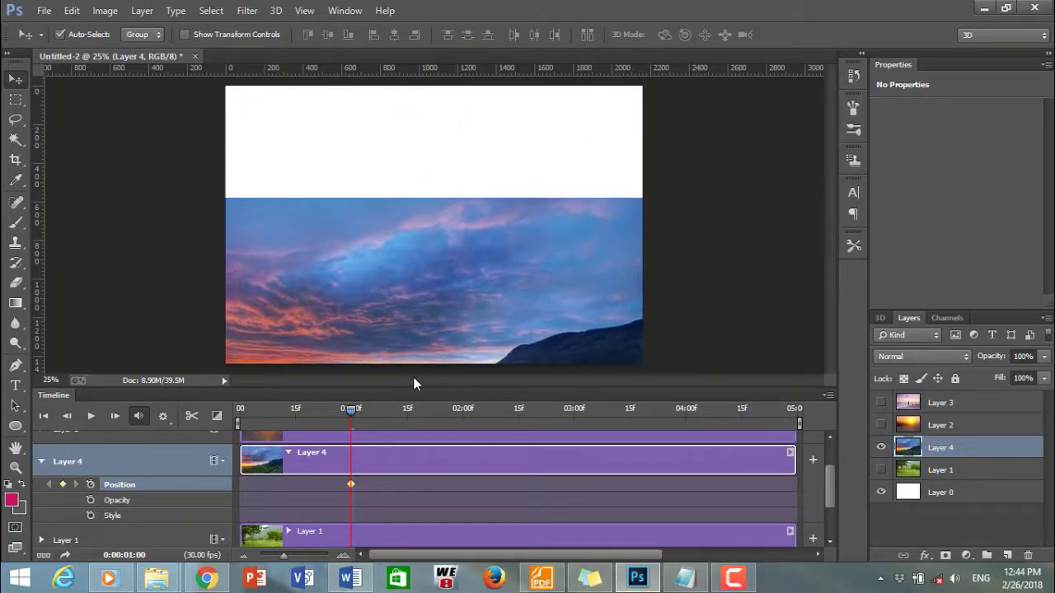
key(shift+Down)
key(shift+Down)
key(shift+Down)
key(shift+Down)
key(shift+Down)
key(shift+Down)
key(shift+Down)
key(shift+Down)
key(shift+Down)
key(shift+Down)
key(shift+Down)
key(shift+Down)
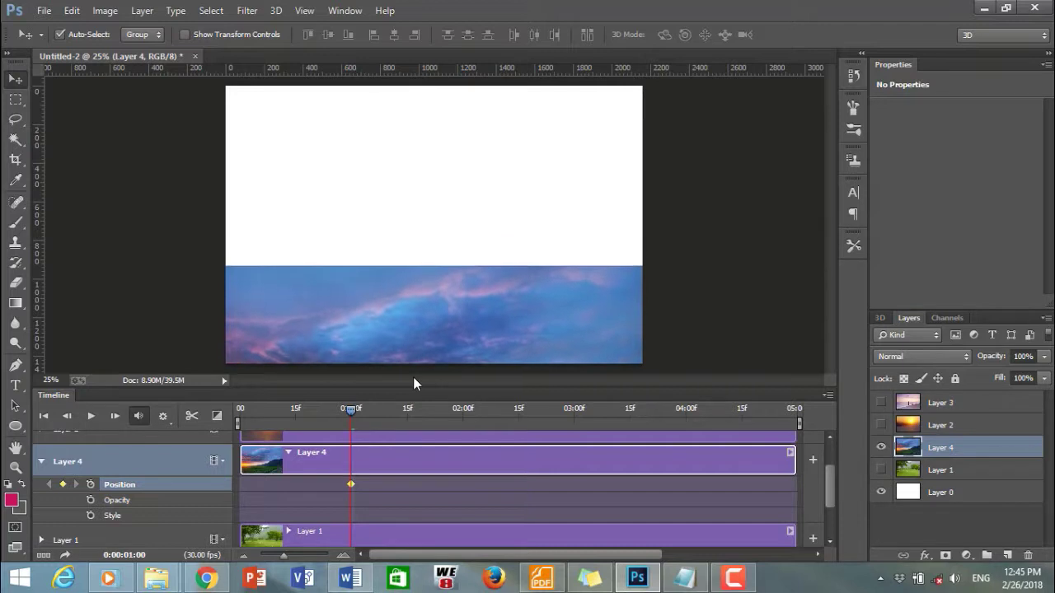
key(shift+Down)
key(shift+Down)
key(shift+Down)
key(shift+Down)
key(shift+Down)
key(shift+Down)
key(shift+Down)
key(shift+Down)
key(shift+Down)
key(shift+Down)
key(shift+Down)
key(shift+Down)
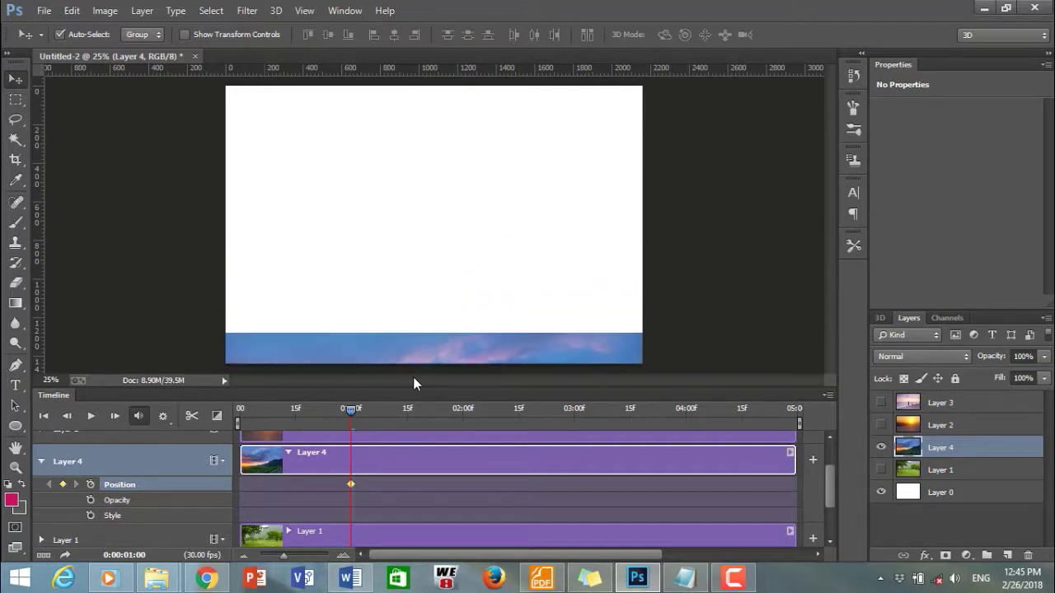
key(shift+Down)
key(shift+Down)
key(shift+Down)
key(shift+Down)
key(shift+Down)
key(shift+Down)
key(shift+Down)
key(shift+Down)
key(shift+Down)
key(shift+Down)
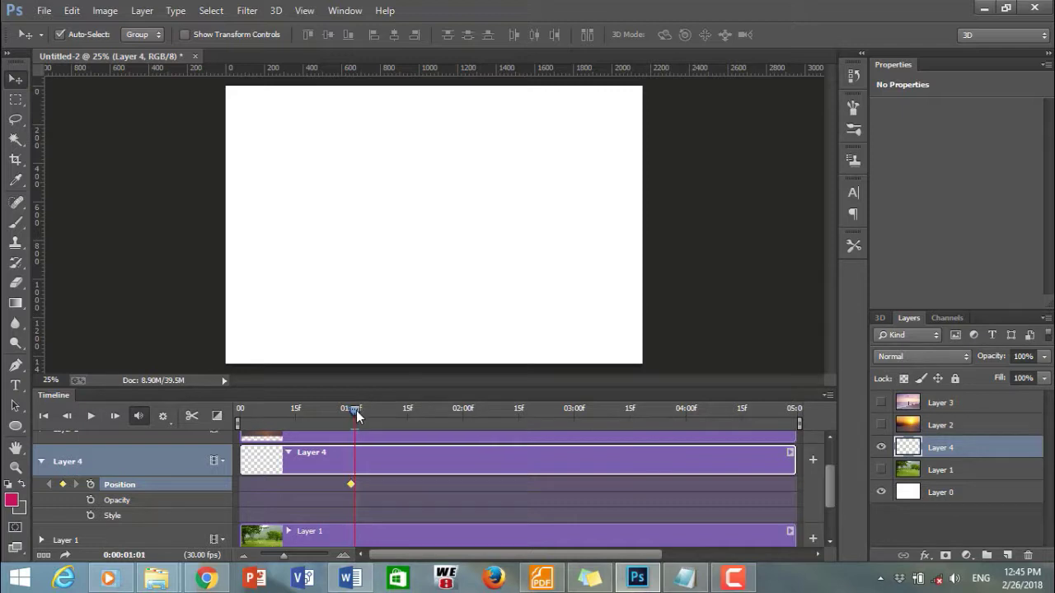
Step: At 1:05, slide Layer 4's image back up to fill the canvas
drag(353, 411, 369, 408)
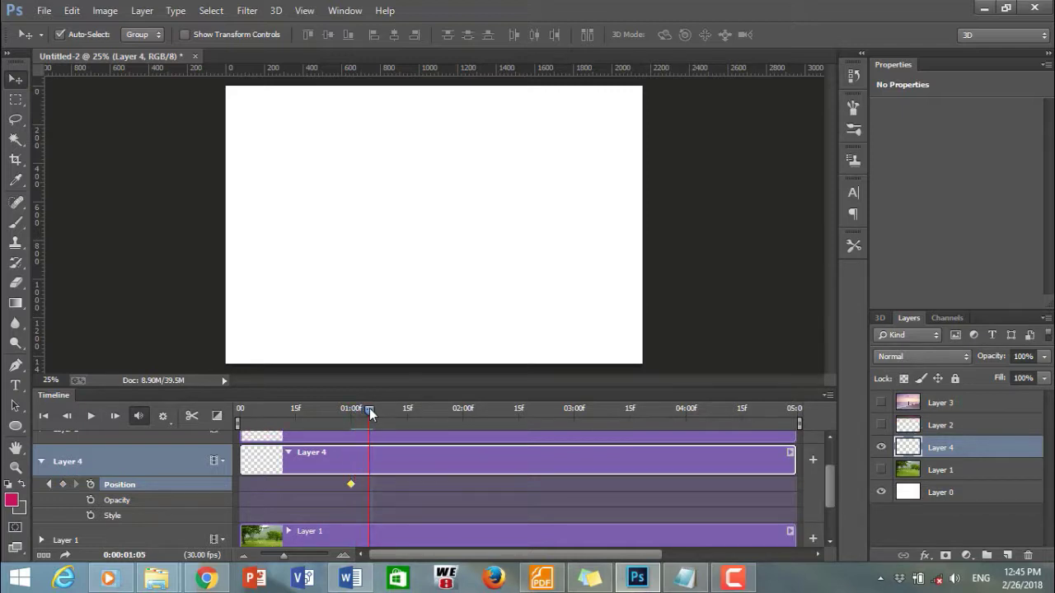
key(shift+Up)
key(shift+Up)
key(shift+Up)
key(shift+Up)
key(shift+Up)
key(shift+Up)
key(shift+Up)
key(shift+Up)
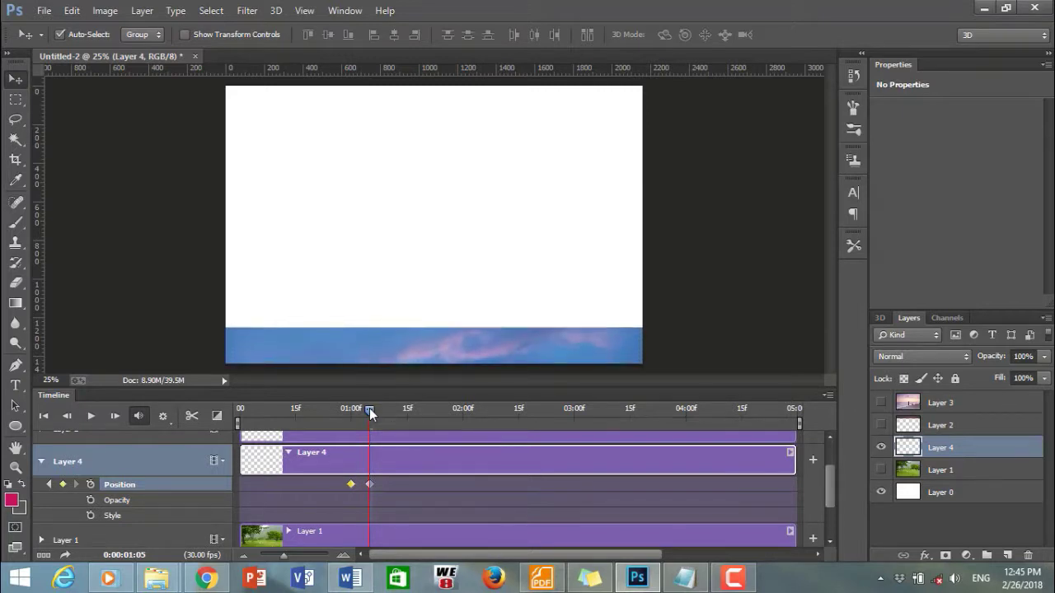
key(shift+Up)
key(shift+Up)
key(shift+Up)
key(shift+Up)
key(shift+Up)
key(shift+Up)
key(shift+Up)
key(shift+Up)
key(shift+Up)
key(shift+Up)
key(shift+Up)
key(shift+Up)
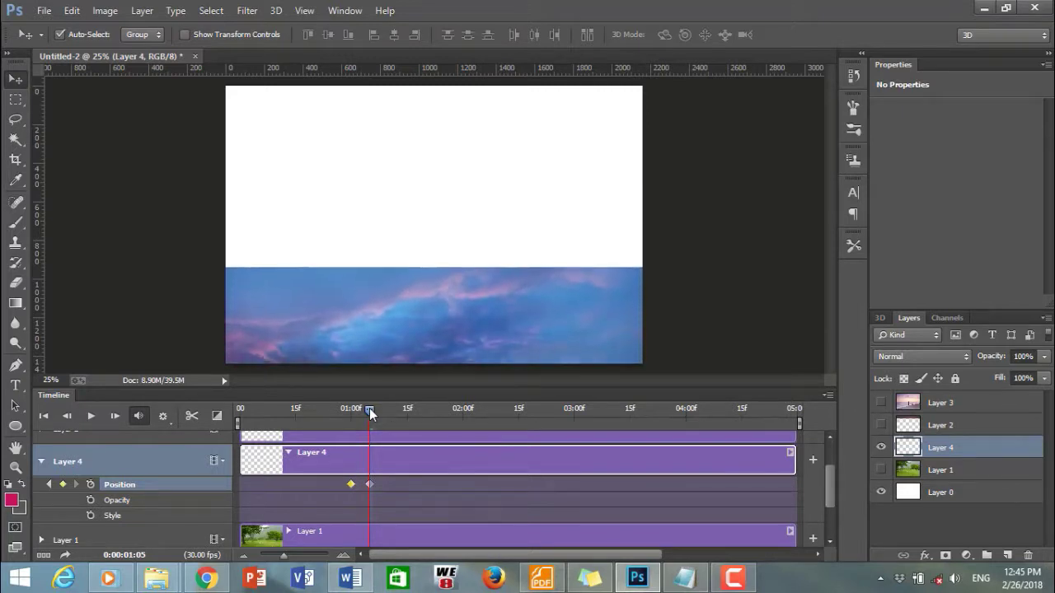
key(shift+Up)
key(shift+Up)
key(shift+Up)
key(shift+Up)
key(shift+Up)
key(shift+Up)
key(shift+Up)
key(shift+Up)
key(shift+Up)
key(shift+Up)
key(shift+Up)
key(shift+Up)
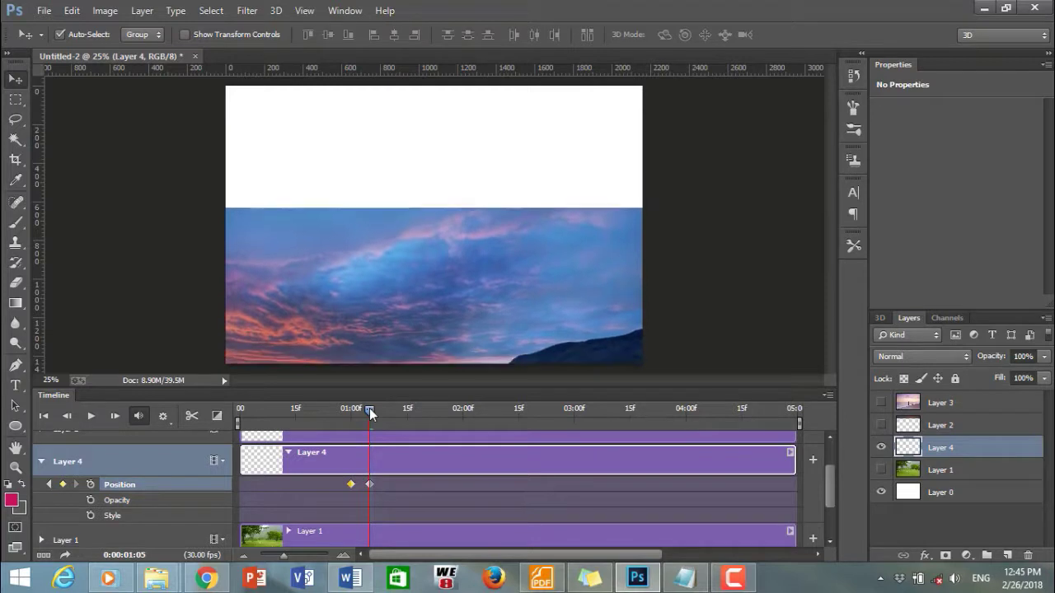
key(shift+Up)
key(shift+Up)
key(shift+Up)
key(shift+Up)
key(shift+Up)
key(shift+Up)
key(shift+Up)
key(shift+Up)
key(shift+Up)
key(shift+Up)
key(shift+Up)
key(shift+Up)
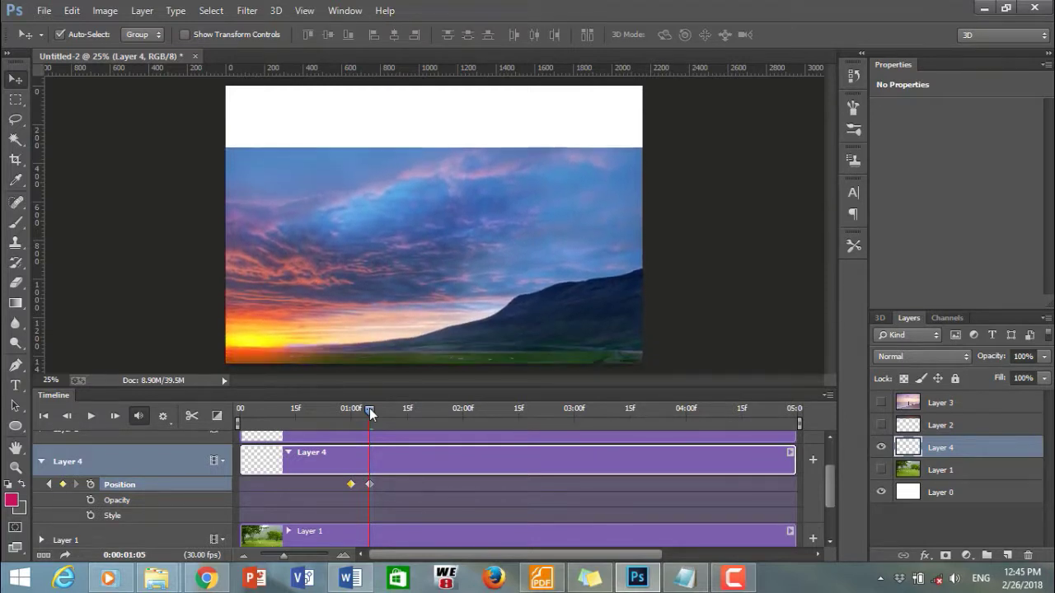
key(shift+Up)
key(shift+Up)
key(shift+Up)
key(shift+Up)
key(shift+Up)
key(shift+Up)
key(shift+Up)
key(shift+Up)
key(shift+Up)
key(shift+Up)
key(shift+Up)
key(shift+Up)
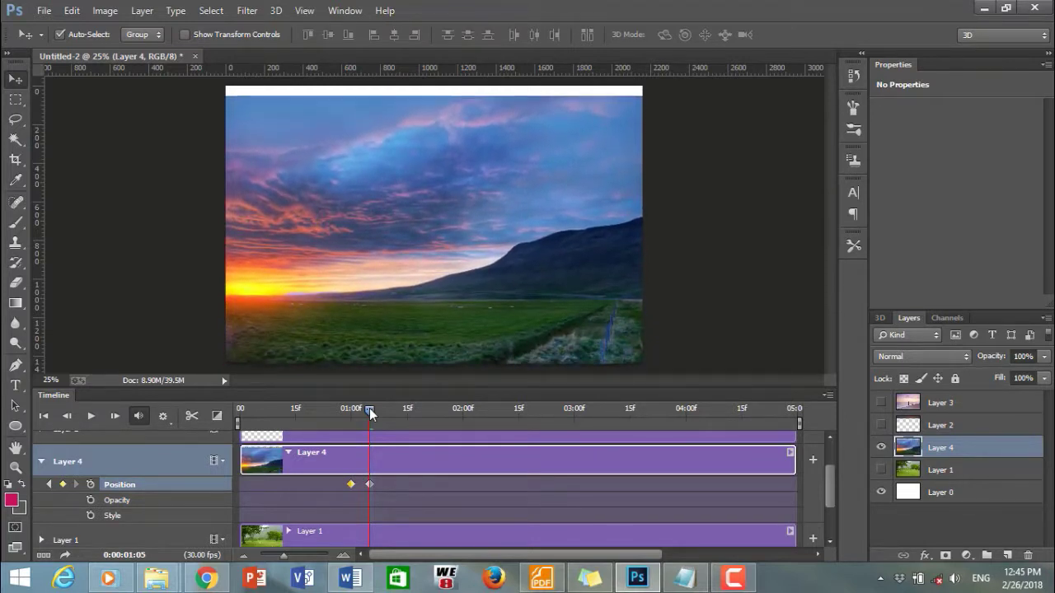
key(shift+Up)
key(shift+Up)
key(shift+Up)
key(shift+Up)
key(shift+Up)
key(shift+Up)
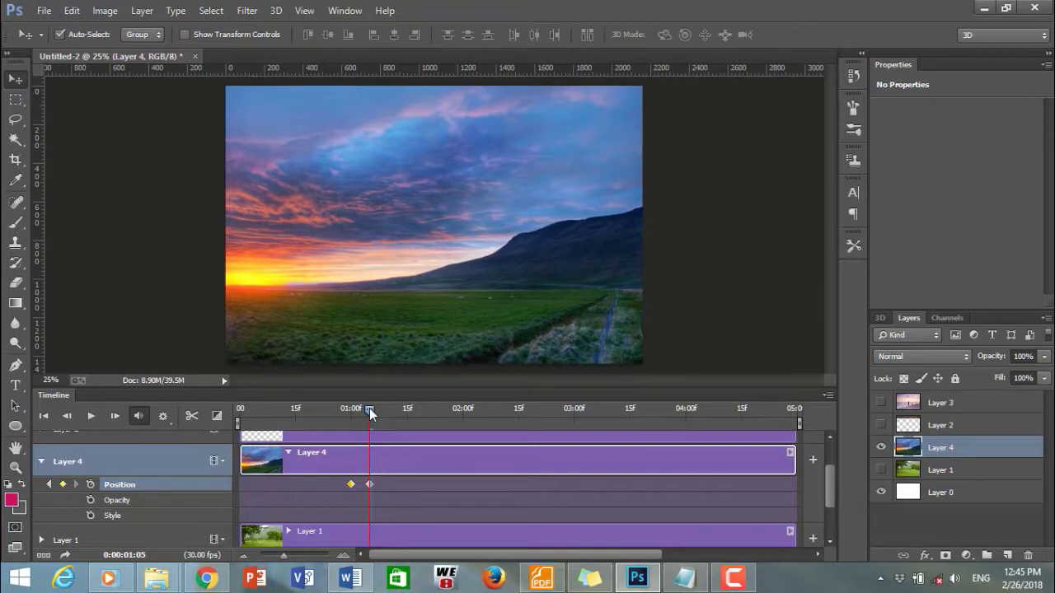
Step: Show Layer 2 again and shift Layer 4's second position keyframe to 1:06
click(881, 424)
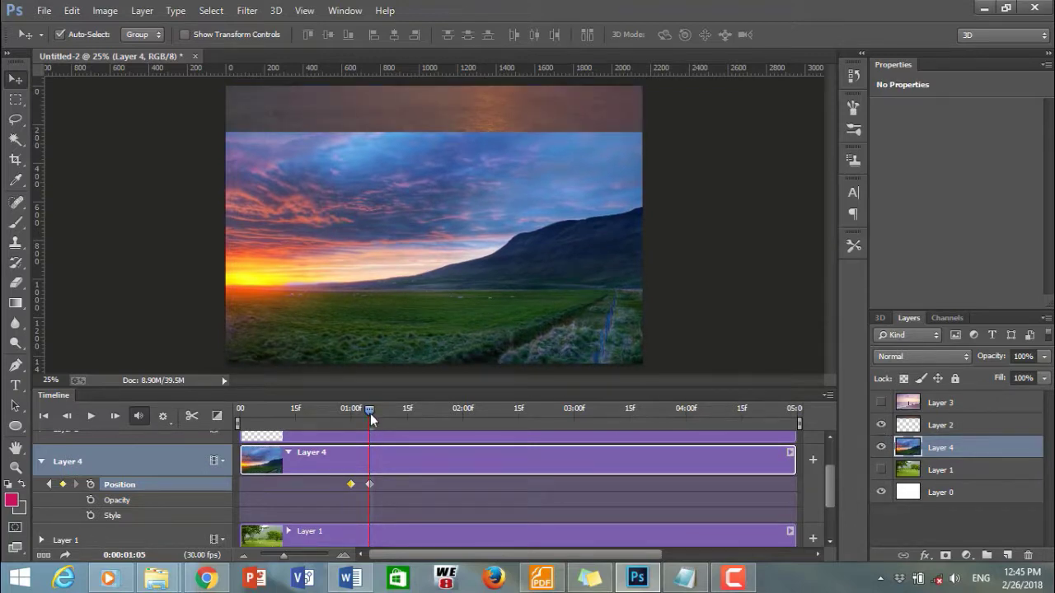
drag(370, 411, 375, 411)
drag(369, 484, 372, 485)
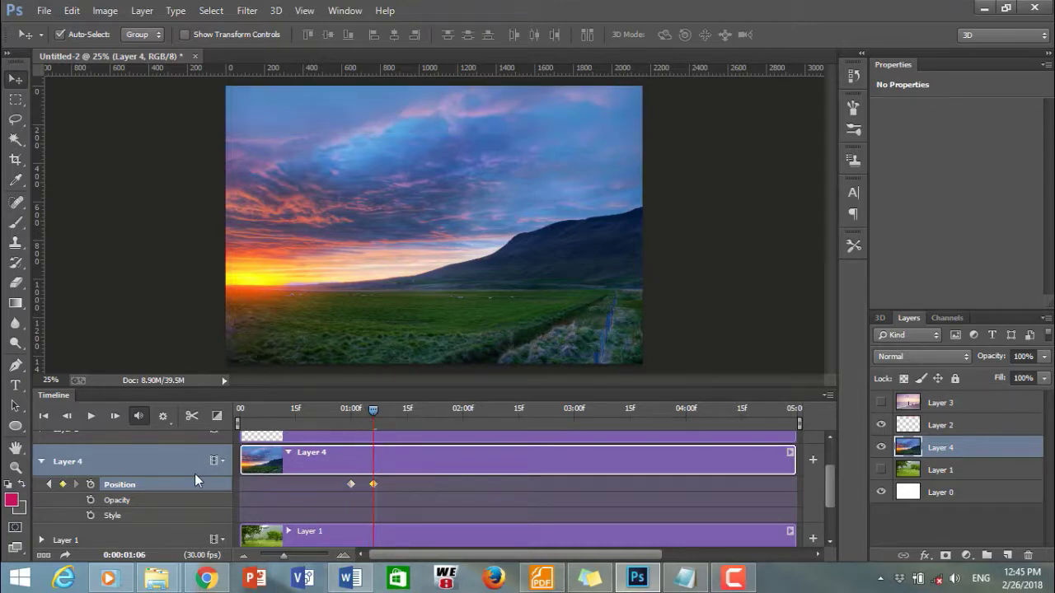
mouse_move(372, 412)
mouse_down()
mouse_move(320, 411)
mouse_move(373, 409)
mouse_up()
Step: Collapse Layer 4's property rows and expand Layer 1's animation properties
click(40, 461)
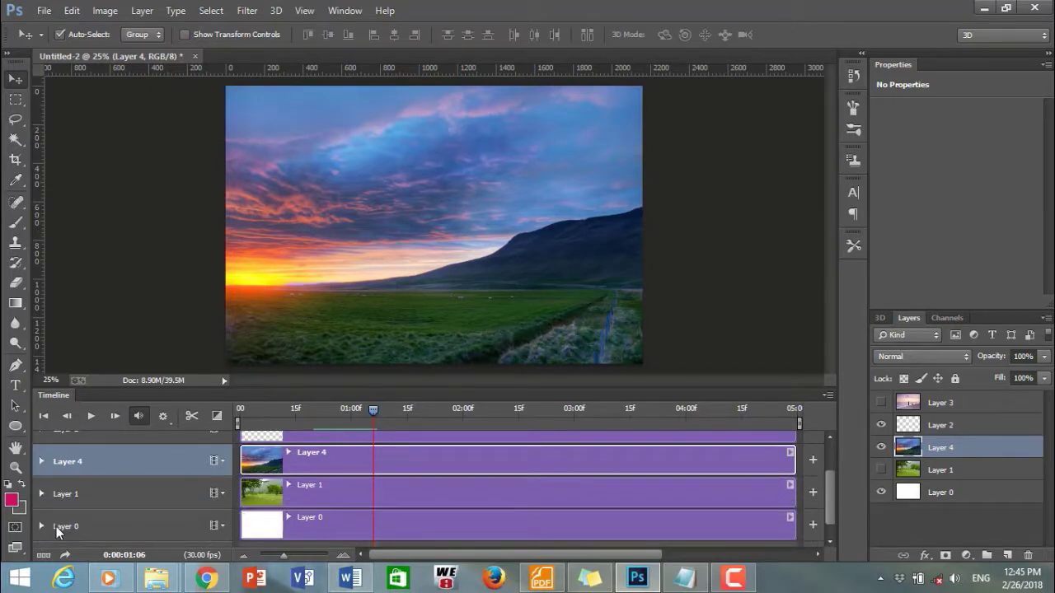
click(40, 493)
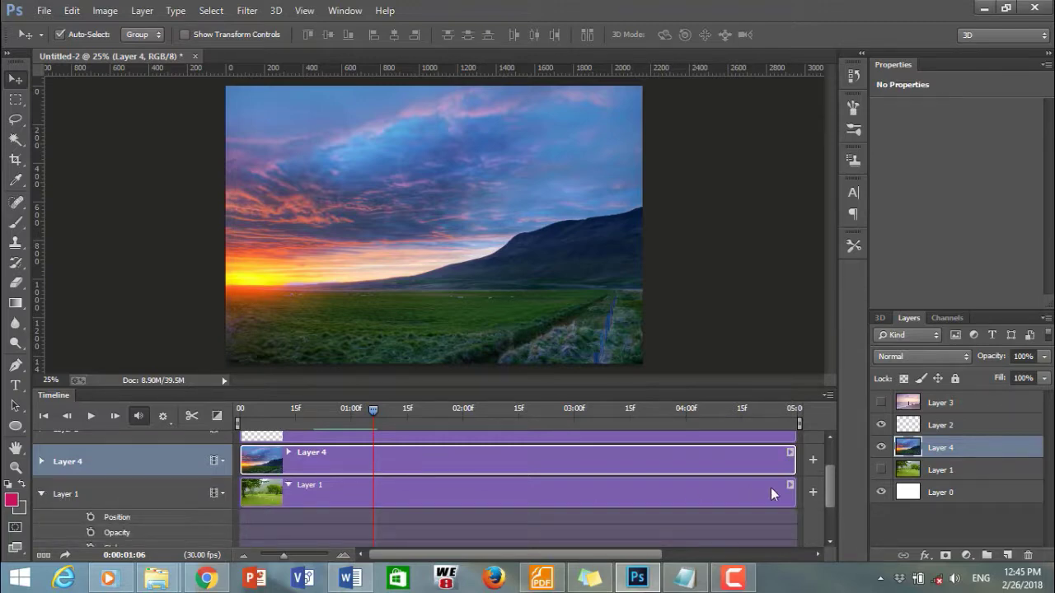
mouse_move(829, 485)
mouse_down()
mouse_move(829, 505)
mouse_move(831, 483)
mouse_up()
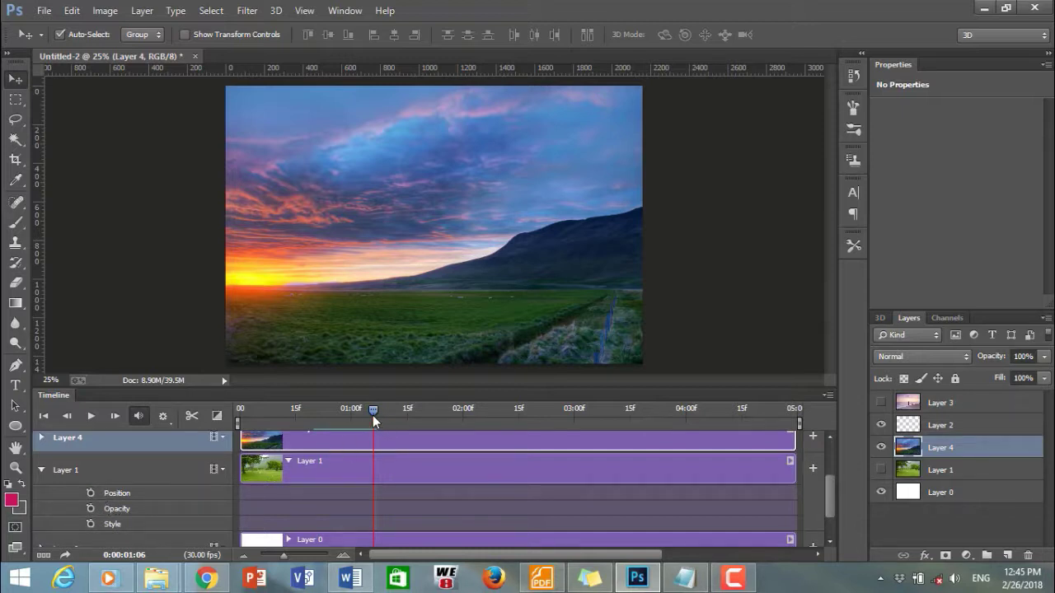
Step: Collapse Layer 1, expand Layer 4, and add a Position keyframe around 01:11
click(40, 470)
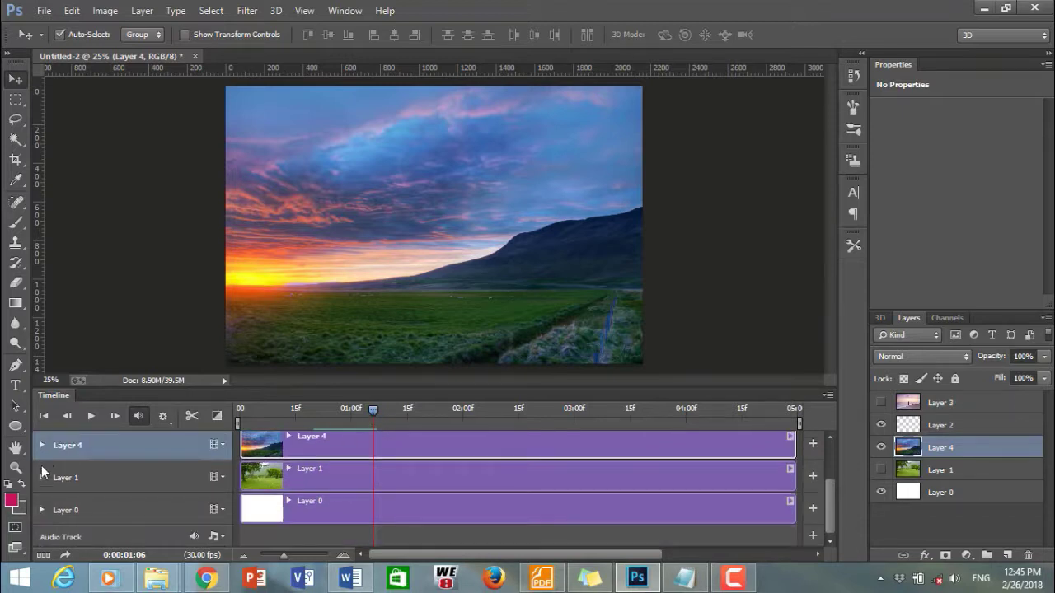
click(41, 445)
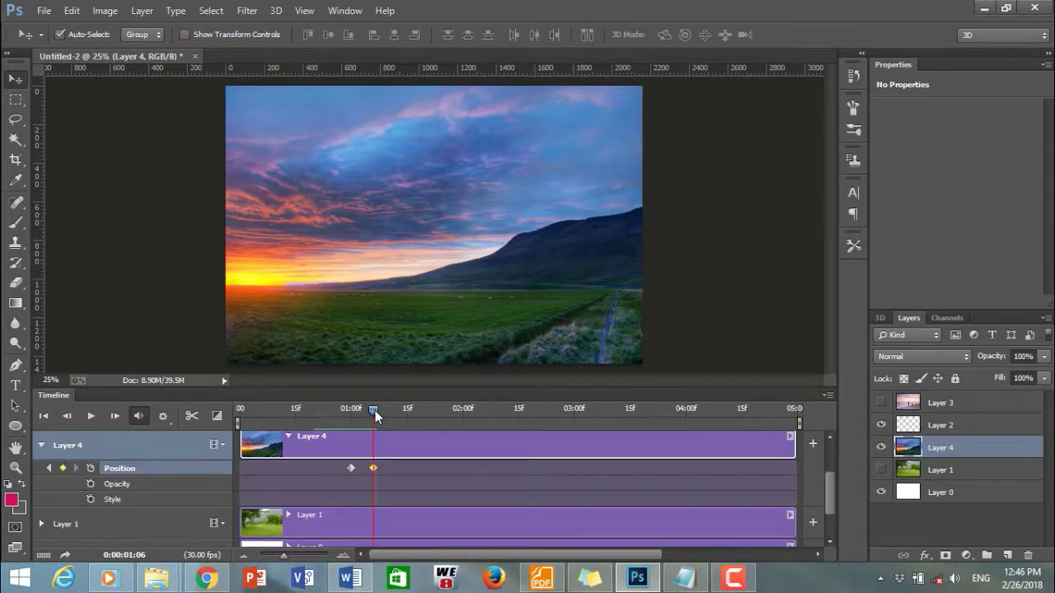
drag(381, 410, 394, 411)
drag(505, 356, 505, 358)
Step: Slide the sunset photo left off the canvas, with its last keyframe at 01:18
drag(395, 411, 413, 410)
key(shift+Left)
key(shift+Left)
key(shift+Left)
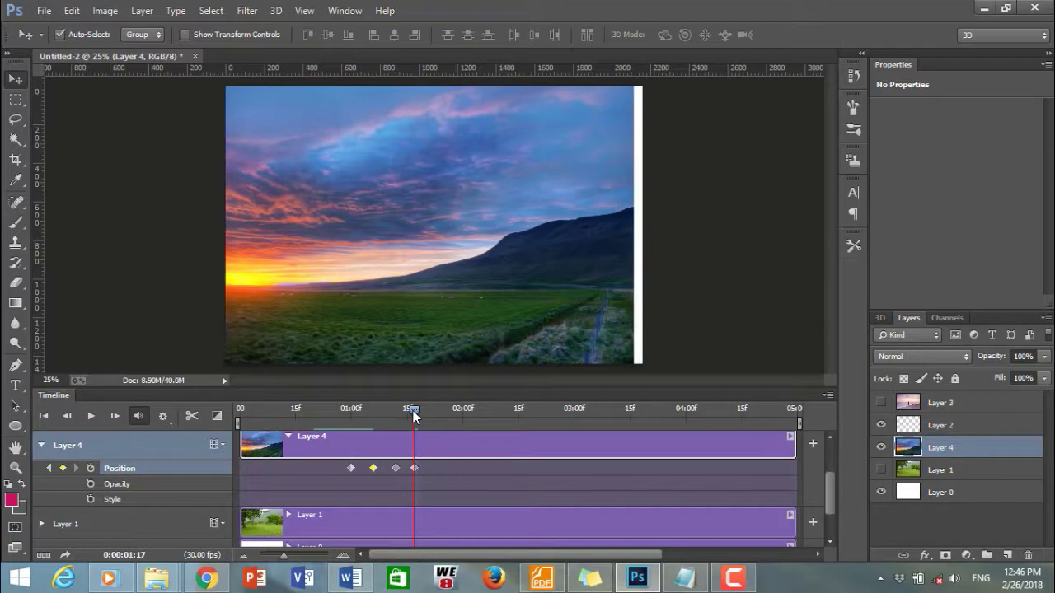
key(shift+Left)
key(shift+Left)
key(shift+Left)
key(shift+Left)
key(shift+Left)
key(shift+Left)
key(shift+Left)
key(shift+Left)
key(shift+Left)
key(shift+Left)
key(shift+Left)
key(shift+Left)
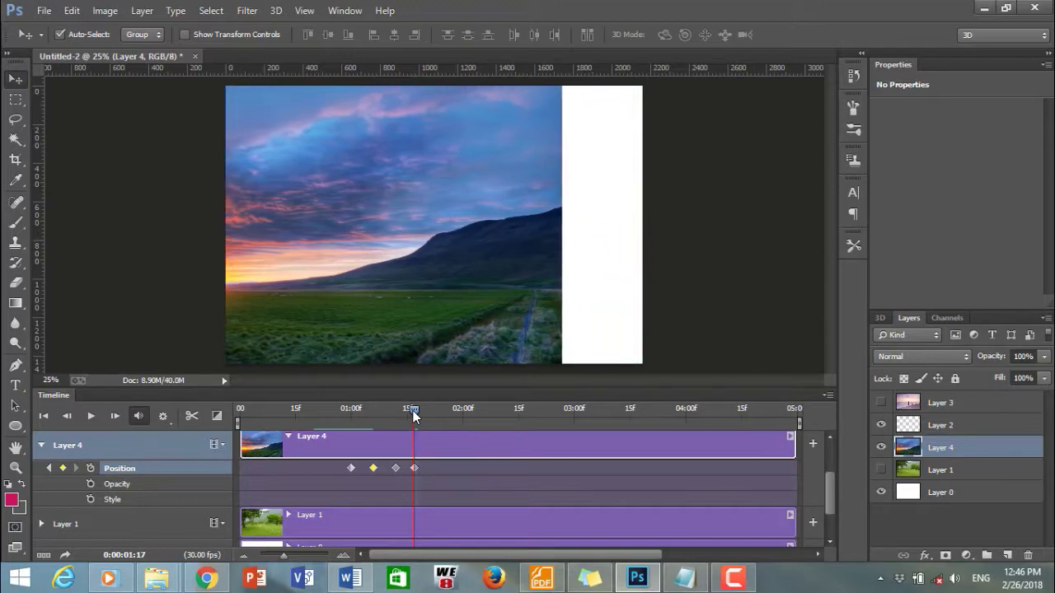
key(shift+Left)
key(shift+Left)
key(shift+Left)
key(shift+Left)
key(shift+Left)
key(shift+Left)
key(shift+Left)
key(shift+Left)
key(shift+Left)
key(shift+Left)
key(shift+Left)
key(shift+Left)
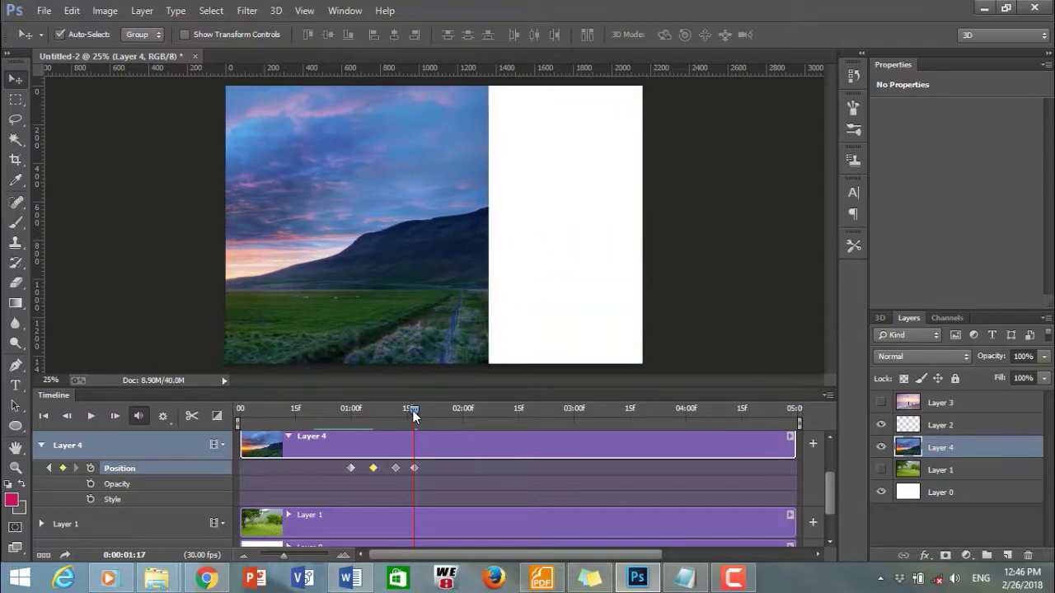
key(shift+Left)
key(shift+Left)
key(shift+Left)
key(shift+Left)
key(shift+Left)
key(shift+Left)
key(shift+Left)
key(shift+Left)
key(shift+Left)
key(shift+Left)
key(shift+Left)
key(shift+Left)
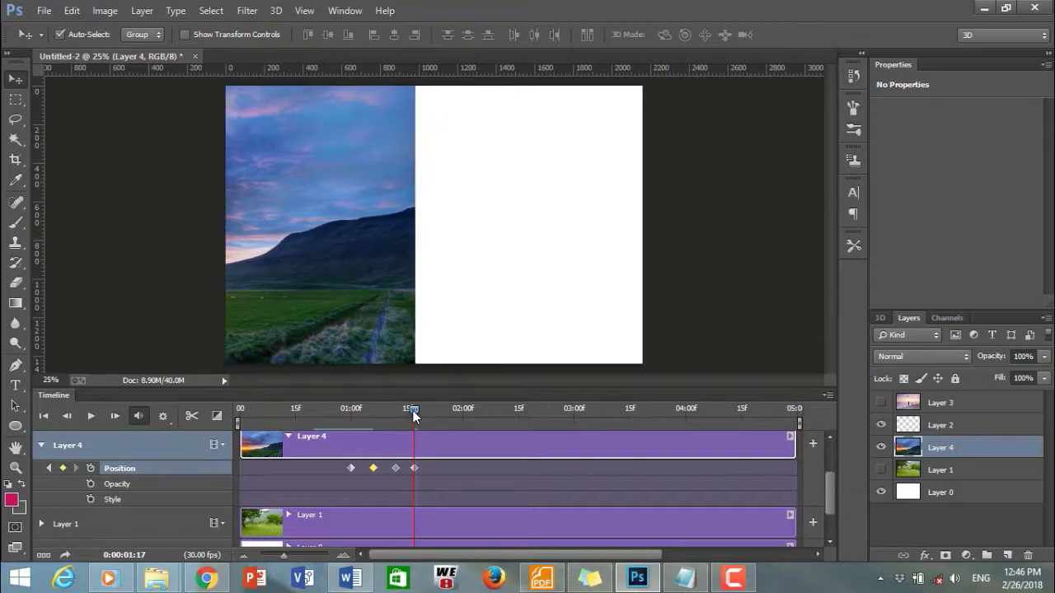
key(shift+Left)
key(shift+Left)
key(shift+Left)
key(shift+Left)
key(shift+Left)
key(shift+Left)
key(shift+Left)
key(shift+Left)
key(shift+Left)
key(shift+Left)
key(shift+Left)
key(shift+Left)
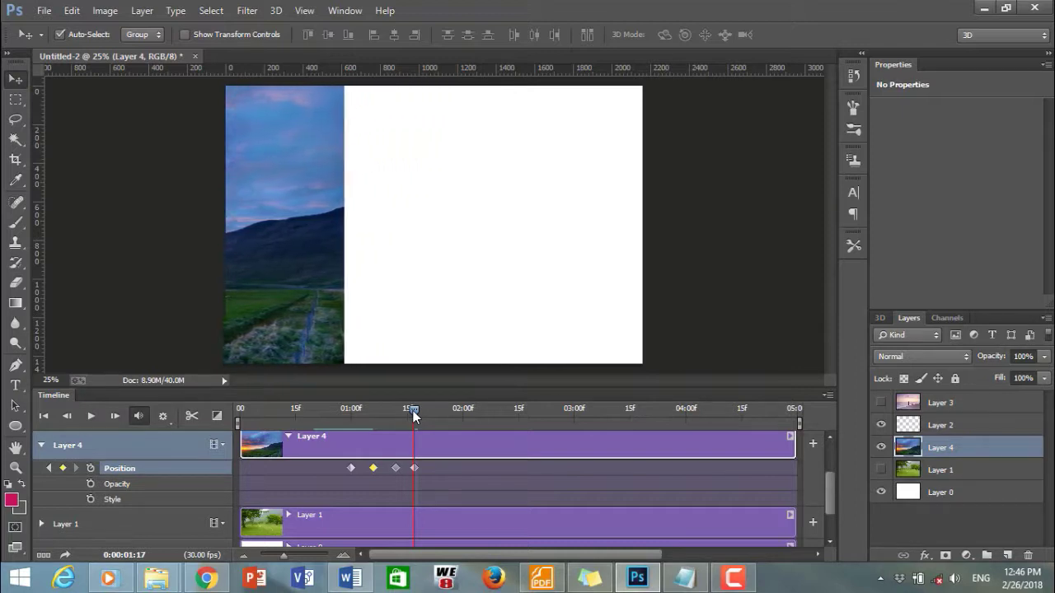
key(shift+Left)
key(shift+Left)
key(shift+Left)
key(shift+Left)
key(shift+Left)
key(shift+Left)
key(shift+Left)
key(shift+Left)
key(shift+Left)
key(shift+Left)
key(shift+Left)
key(shift+Left)
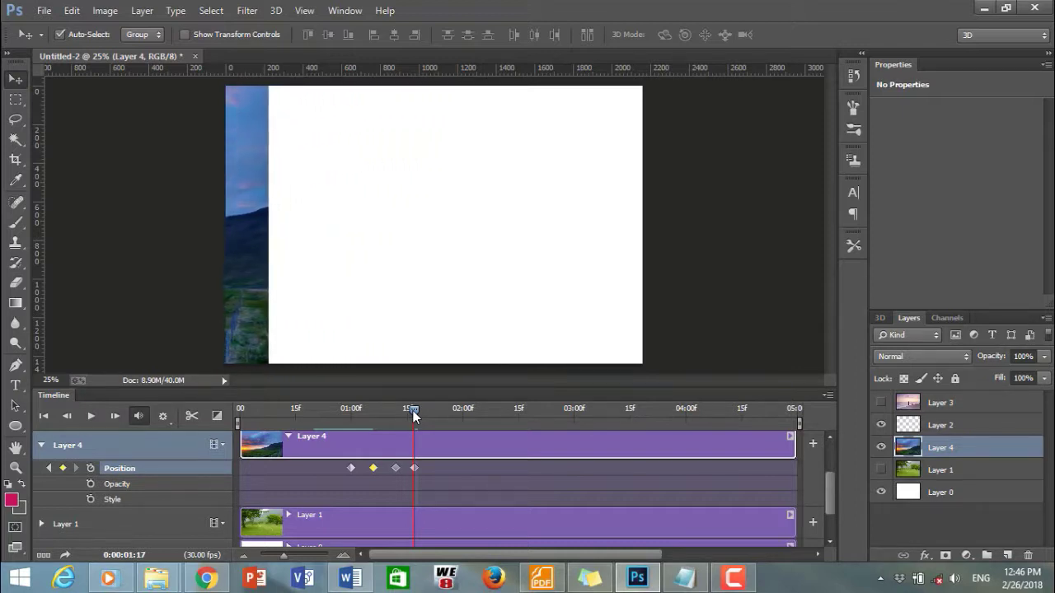
key(shift+Left)
key(shift+Left)
key(shift+Left)
key(shift+Left)
key(shift+Left)
key(shift+Left)
key(shift+Left)
key(shift+Left)
key(shift+Left)
key(shift+Left)
key(shift+Left)
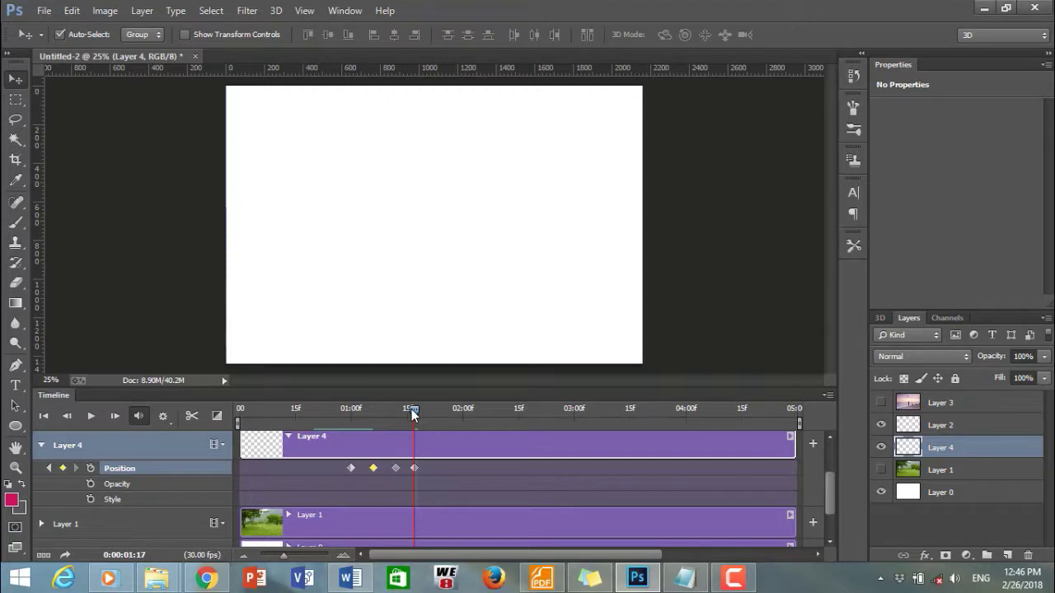
drag(413, 411, 417, 411)
drag(414, 467, 417, 468)
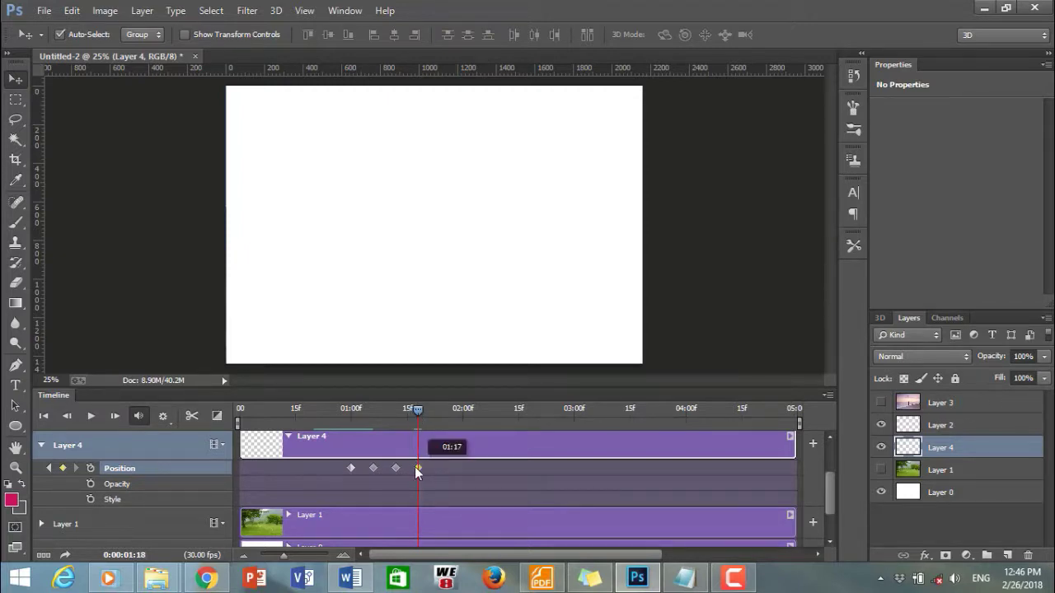
click(41, 445)
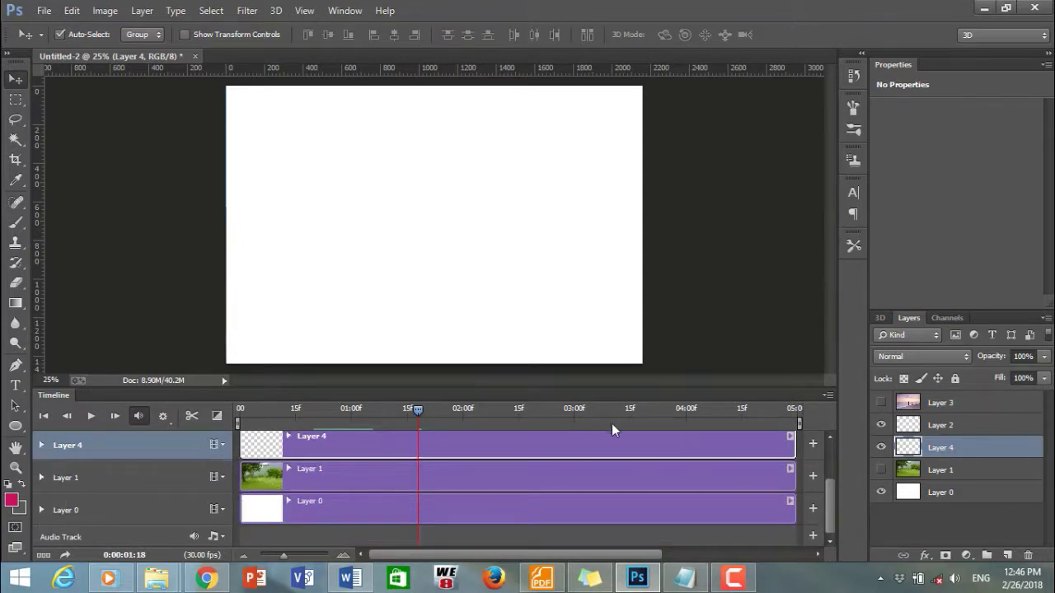
Step: Show and select Layer 1, then start its Position keyframing at 01:18
click(882, 474)
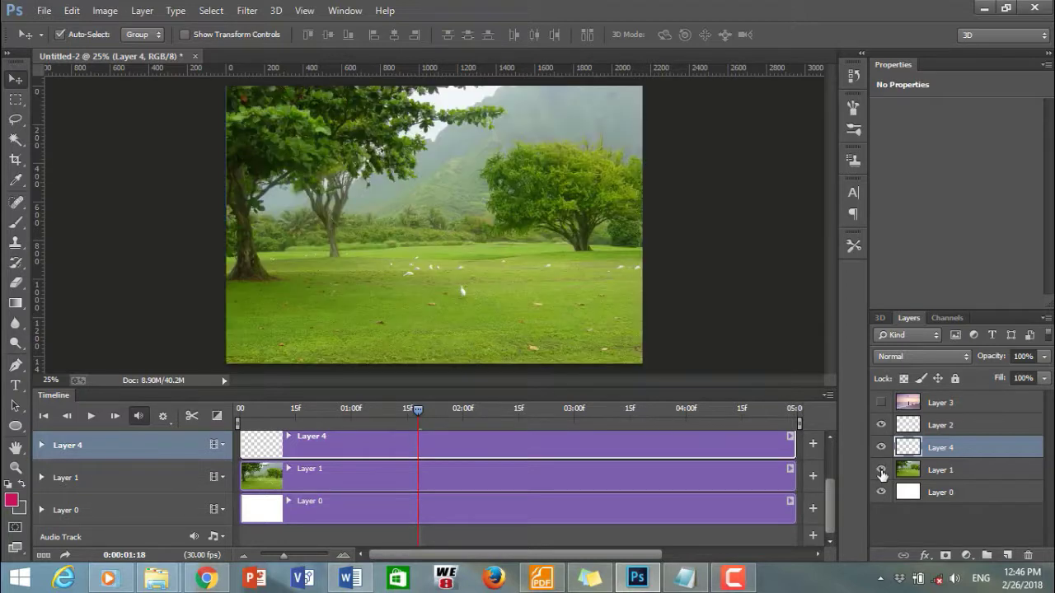
click(915, 476)
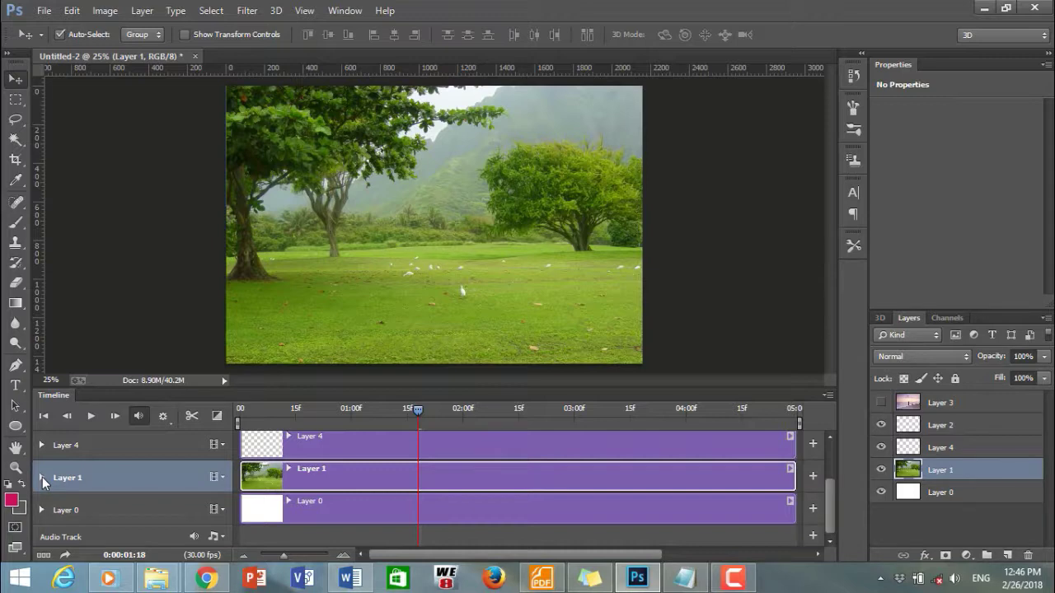
click(40, 445)
click(42, 477)
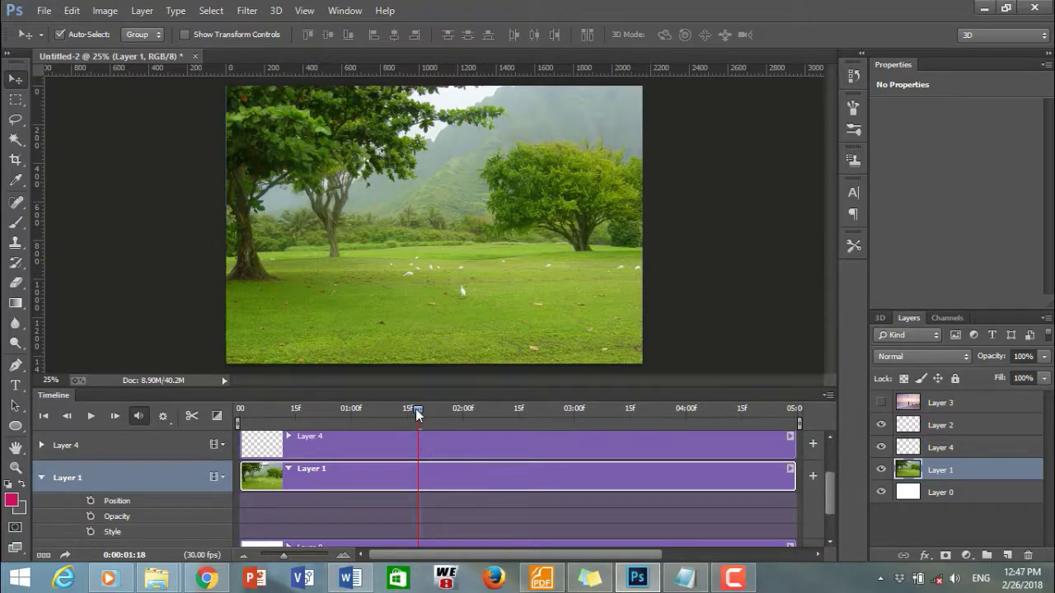
mouse_move(418, 411)
click(90, 500)
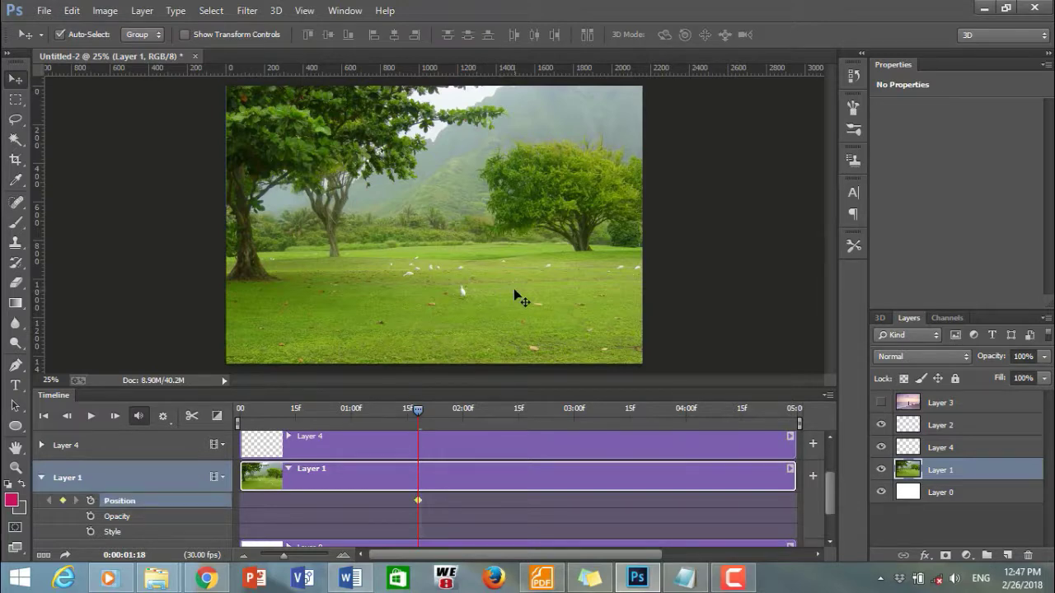
Step: Push the trees photo right until it sits off the canvas edge
key(shift+Right)
key(shift+Right)
key(shift+Right)
key(shift+Right)
key(shift+Right)
key(shift+Right)
key(shift+Right)
key(shift+Right)
key(shift+Right)
key(shift+Right)
key(shift+Right)
key(shift+Right)
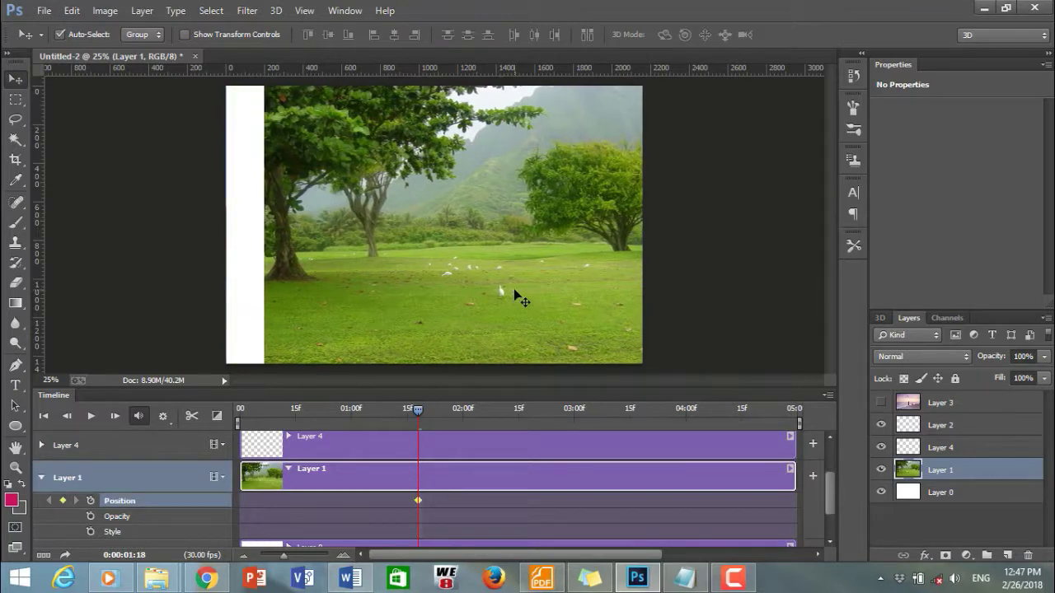
key(shift+Right)
key(shift+Right)
key(shift+Right)
key(shift+Right)
key(shift+Right)
key(shift+Right)
key(shift+Right)
key(shift+Right)
key(shift+Right)
key(shift+Right)
key(shift+Right)
key(shift+Right)
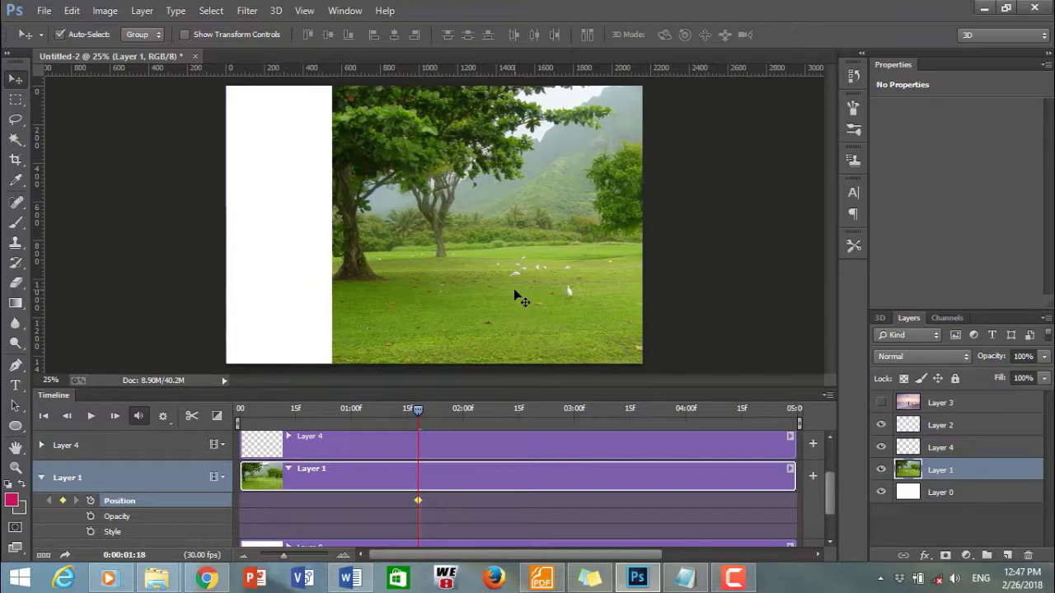
key(shift+Right)
key(shift+Right)
key(shift+Right)
key(shift+Right)
key(shift+Right)
key(shift+Right)
key(shift+Right)
key(shift+Right)
key(shift+Right)
key(shift+Right)
key(shift+Right)
key(shift+Right)
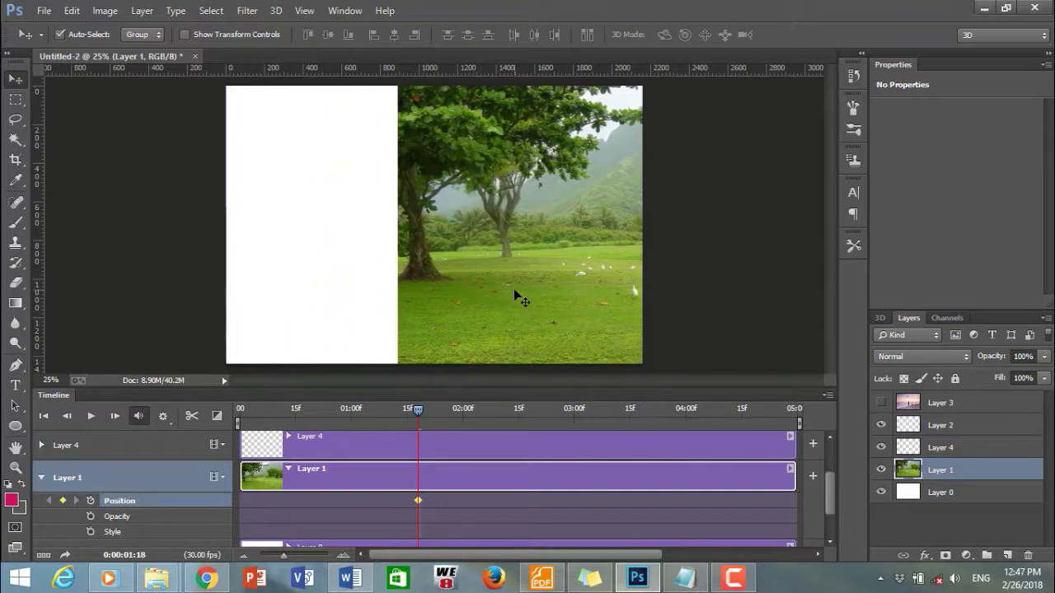
key(shift+Right)
key(shift+Right)
key(shift+Right)
key(shift+Right)
key(shift+Right)
key(shift+Right)
key(shift+Right)
key(shift+Right)
key(shift+Right)
key(shift+Right)
key(shift+Right)
key(shift+Right)
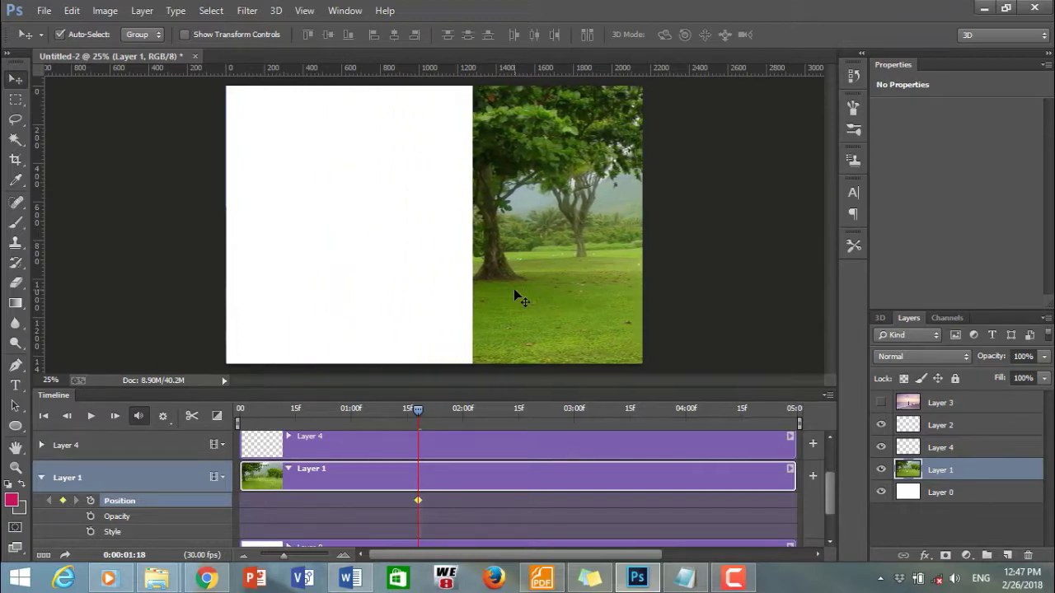
key(shift+Right)
key(shift+Right)
key(shift+Right)
key(shift+Right)
key(shift+Right)
key(shift+Right)
key(shift+Right)
key(shift+Right)
key(shift+Right)
key(shift+Right)
key(shift+Right)
key(shift+Right)
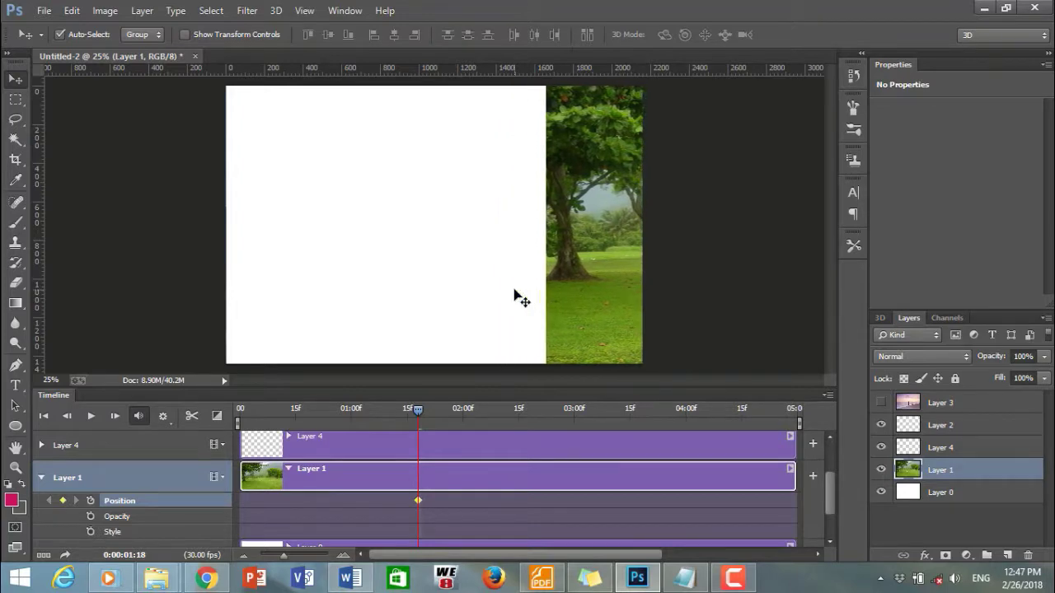
key(shift+Right)
key(shift+Right)
key(shift+Right)
key(shift+Right)
key(shift+Right)
key(shift+Right)
key(shift+Right)
key(shift+Right)
key(shift+Right)
key(shift+Right)
key(shift+Right)
key(shift+Right)
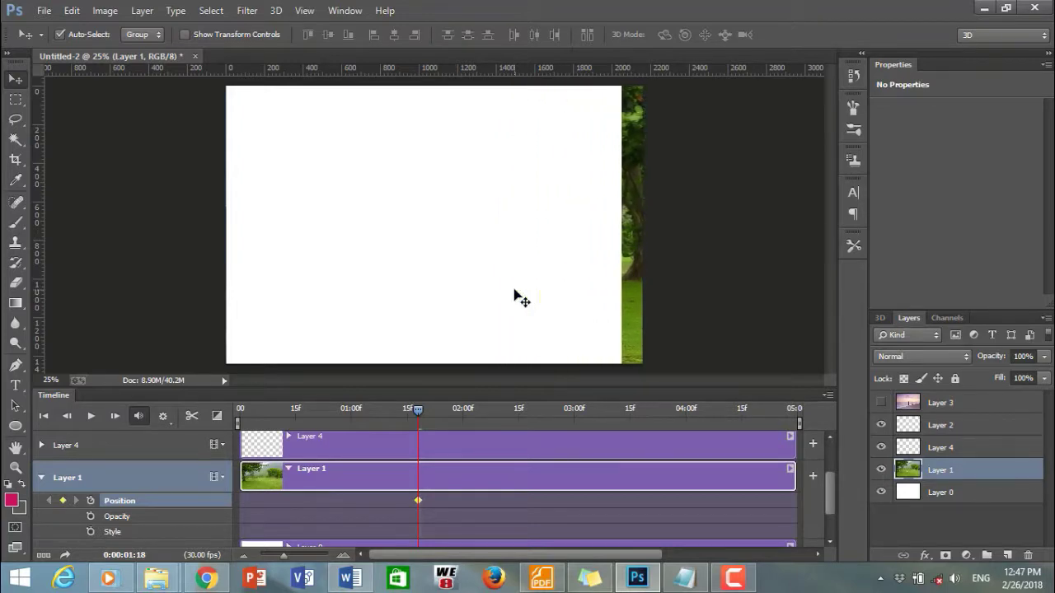
key(shift+Right)
key(shift+Right)
key(shift+Right)
key(shift+Right)
key(shift+Right)
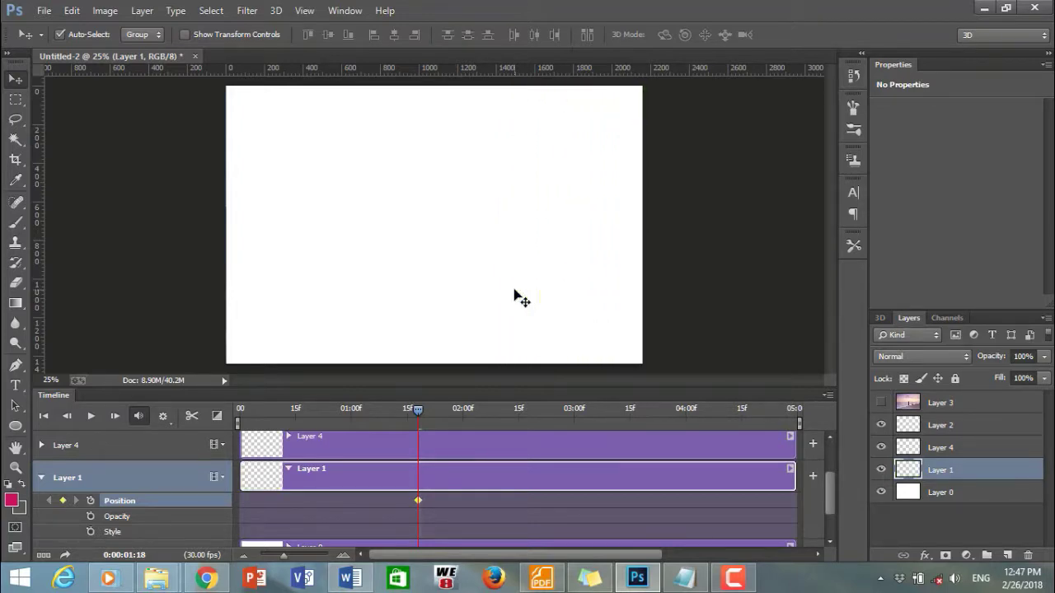
drag(418, 410, 408, 409)
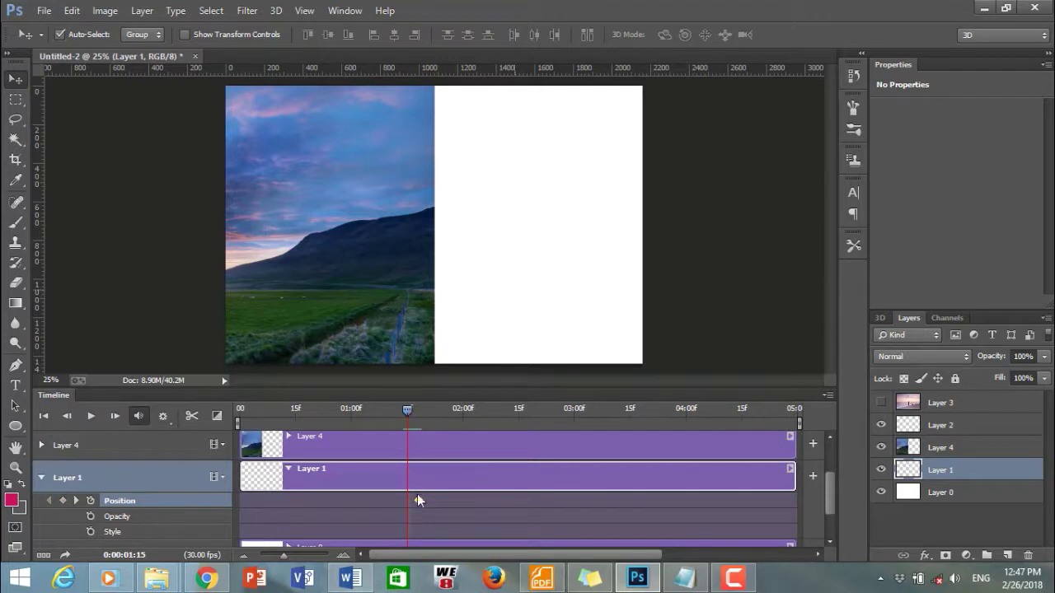
Step: Move Layer 4's last keyframe to 01:15, then at 01:20 slide the trees photo back onto the canvas
drag(417, 500, 407, 501)
drag(409, 409, 426, 409)
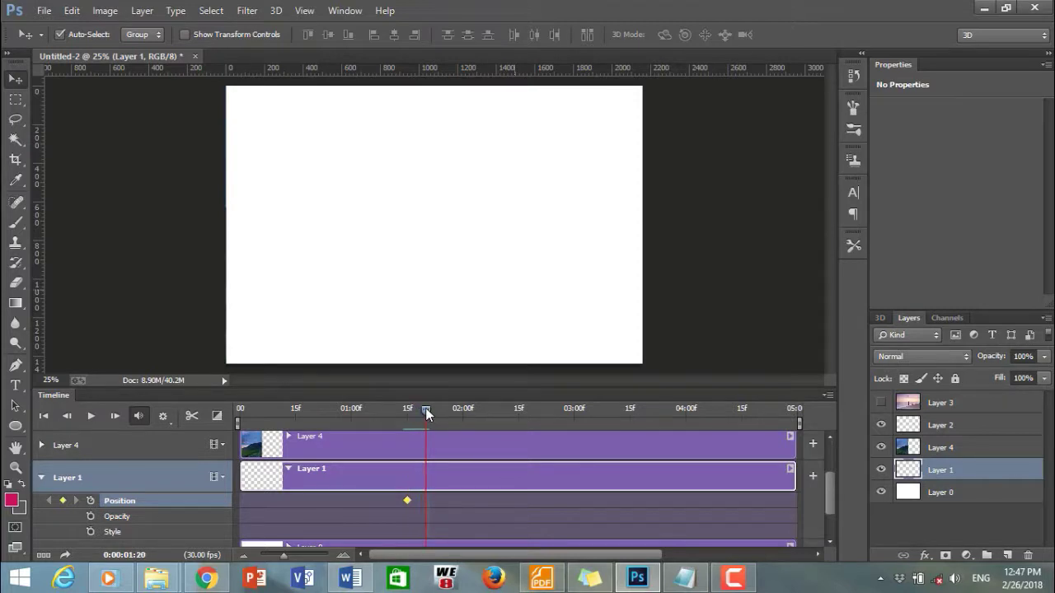
key(shift+Left)
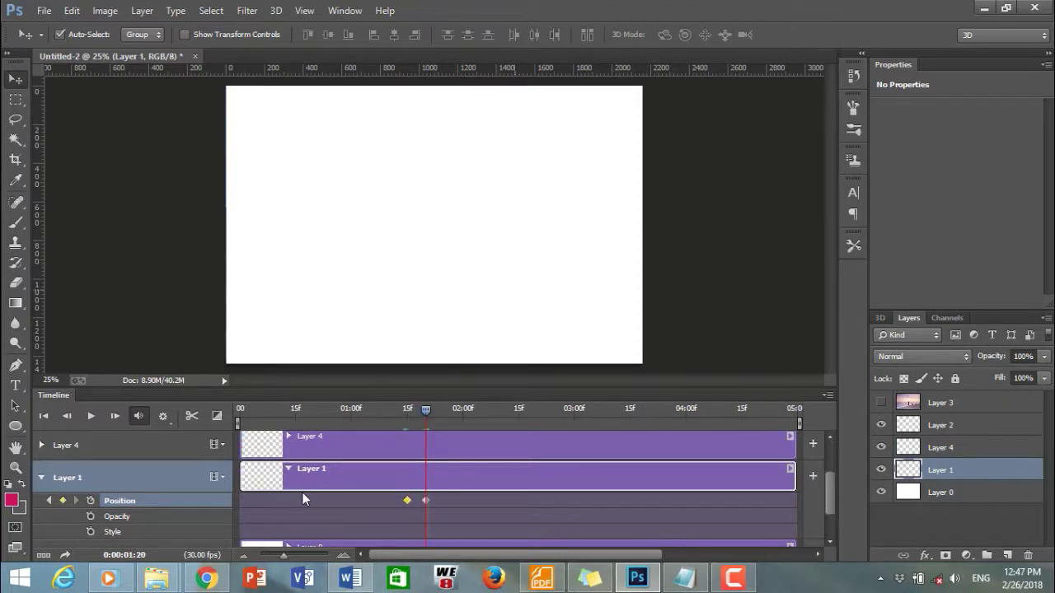
key(shift+Left)
key(shift+Left)
key(shift+Left)
key(shift+Left)
key(shift+Left)
key(shift+Left)
key(shift+Left)
key(shift+Left)
key(shift+Left)
key(shift+Left)
key(shift+Left)
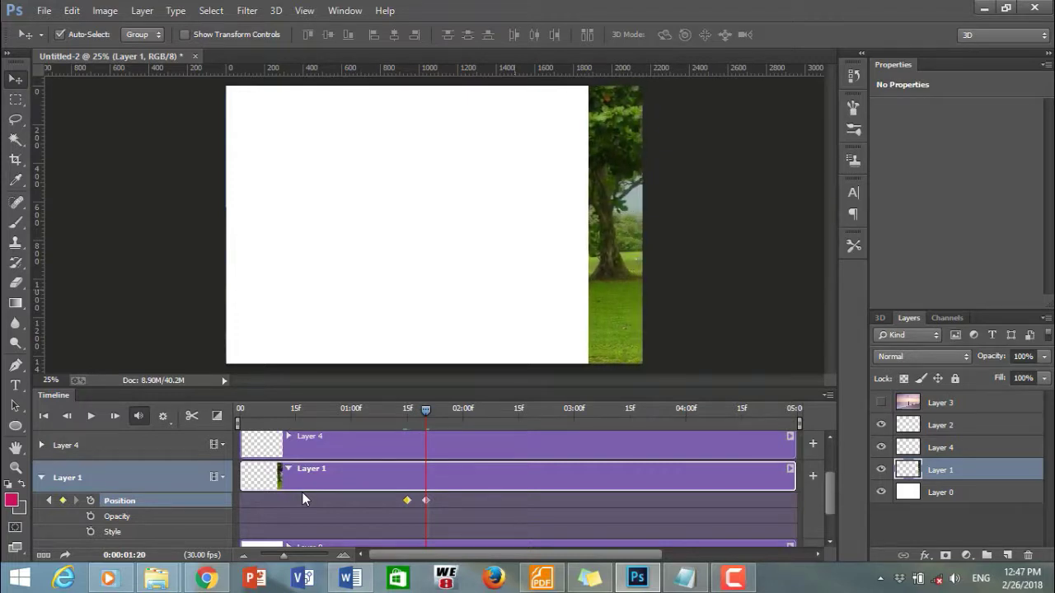
key(shift+Left)
key(shift+Left)
key(shift+Left)
key(shift+Left)
key(shift+Left)
key(shift+Left)
key(shift+Left)
key(shift+Left)
key(shift+Left)
key(shift+Left)
key(shift+Left)
key(shift+Left)
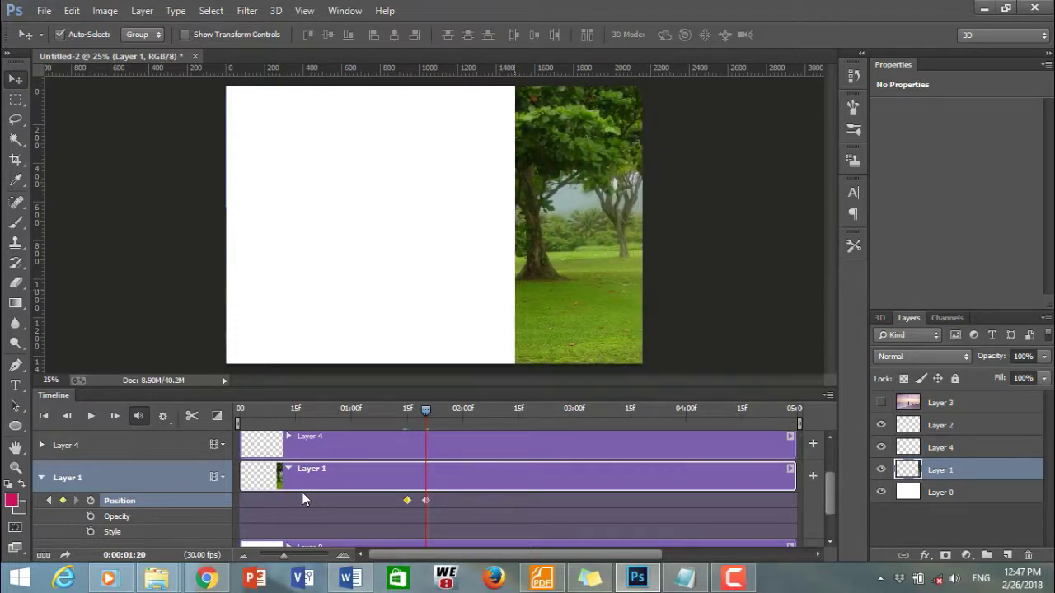
key(shift+Left)
key(shift+Left)
key(shift+Left)
key(shift+Left)
key(shift+Left)
key(shift+Left)
key(shift+Left)
key(shift+Left)
key(shift+Left)
key(shift+Left)
key(shift+Left)
key(shift+Left)
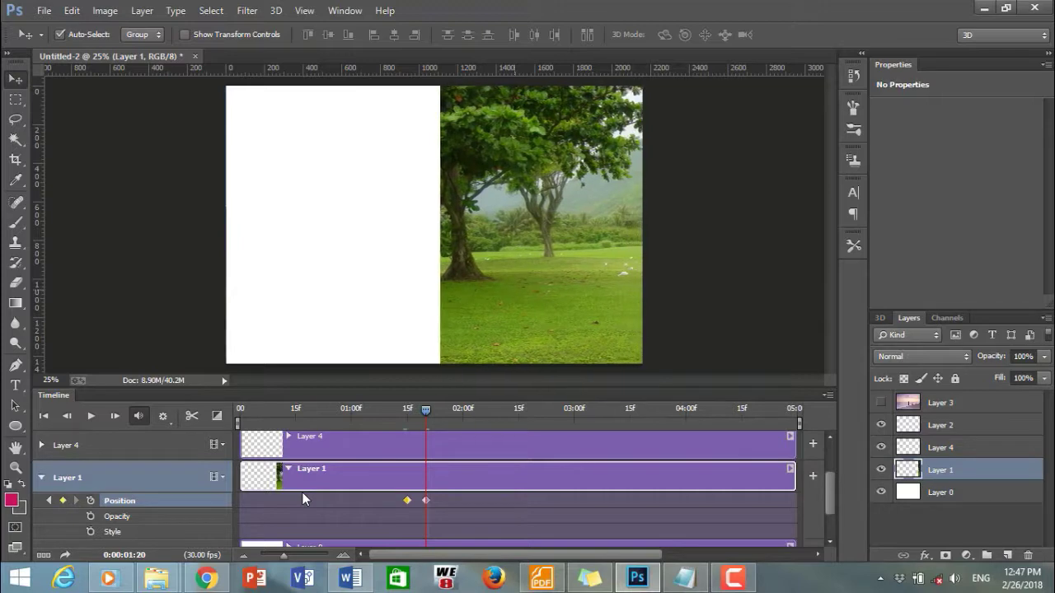
key(shift+Left)
key(shift+Left)
key(shift+Left)
key(shift+Left)
key(shift+Left)
key(shift+Left)
key(shift+Left)
key(shift+Left)
key(shift+Left)
key(shift+Left)
key(shift+Left)
key(shift+Left)
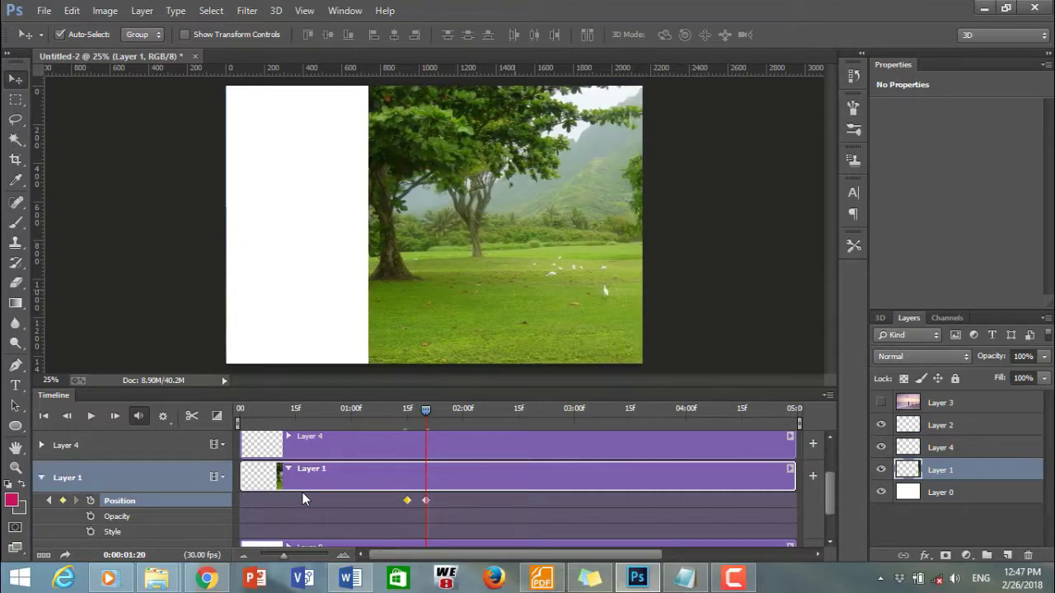
key(shift+Left)
key(shift+Left)
key(shift+Left)
key(shift+Left)
key(shift+Left)
key(shift+Left)
key(shift+Left)
key(shift+Left)
key(shift+Left)
key(shift+Left)
key(shift+Left)
key(shift+Left)
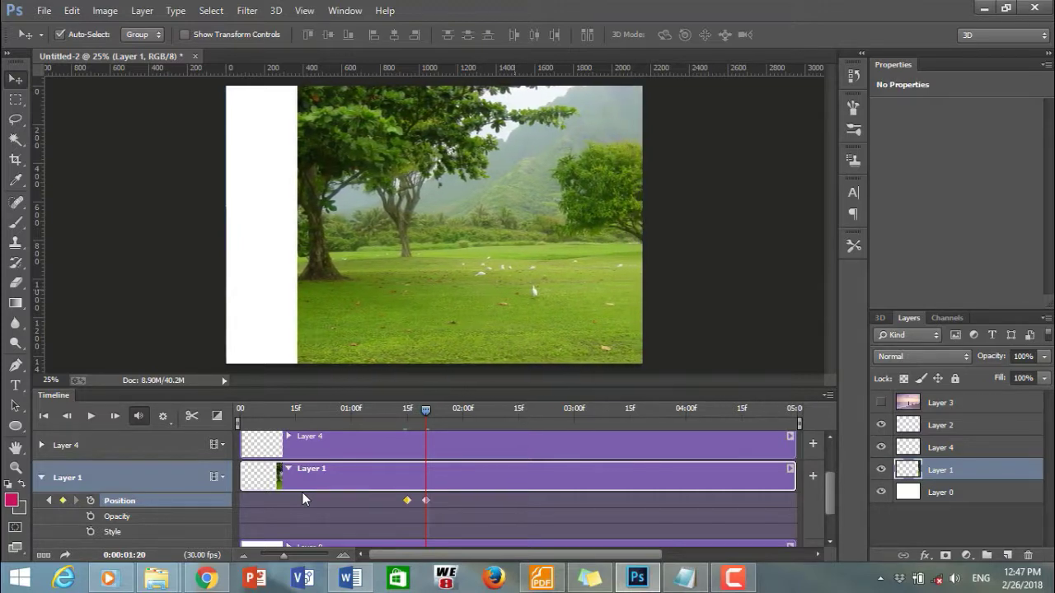
key(shift+Left)
key(shift+Left)
key(shift+Left)
key(shift+Left)
key(shift+Left)
key(shift+Left)
key(shift+Left)
key(shift+Left)
key(shift+Left)
key(shift+Left)
key(shift+Left)
key(shift+Left)
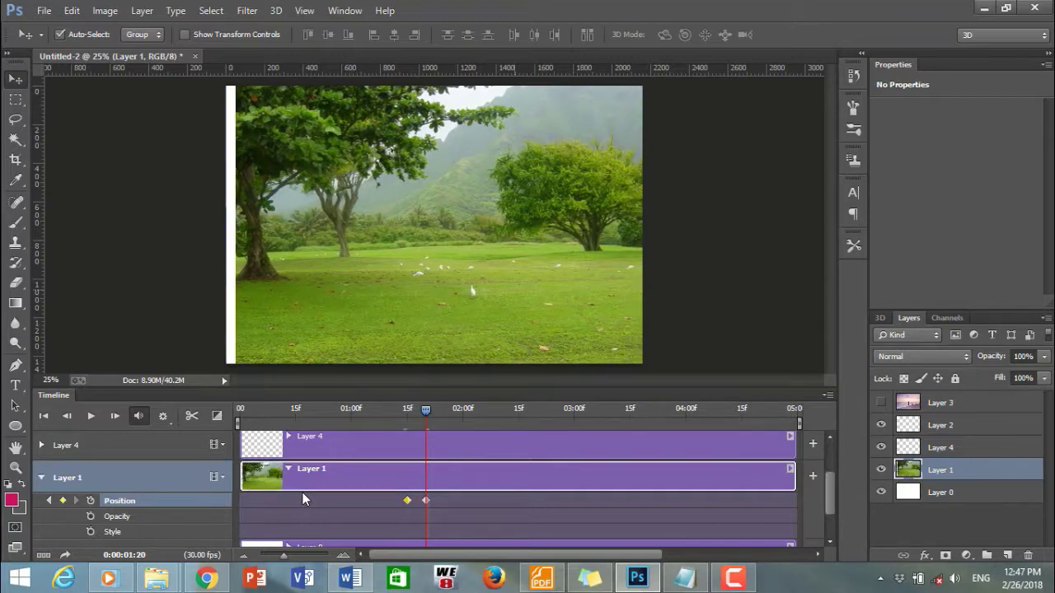
key(shift+Left)
key(shift+Left)
key(shift+Left)
Step: At 01:25, nudge the tree photo flush with the left canvas edge
key(shift+Left)
key(shift+Left)
key(shift+Left)
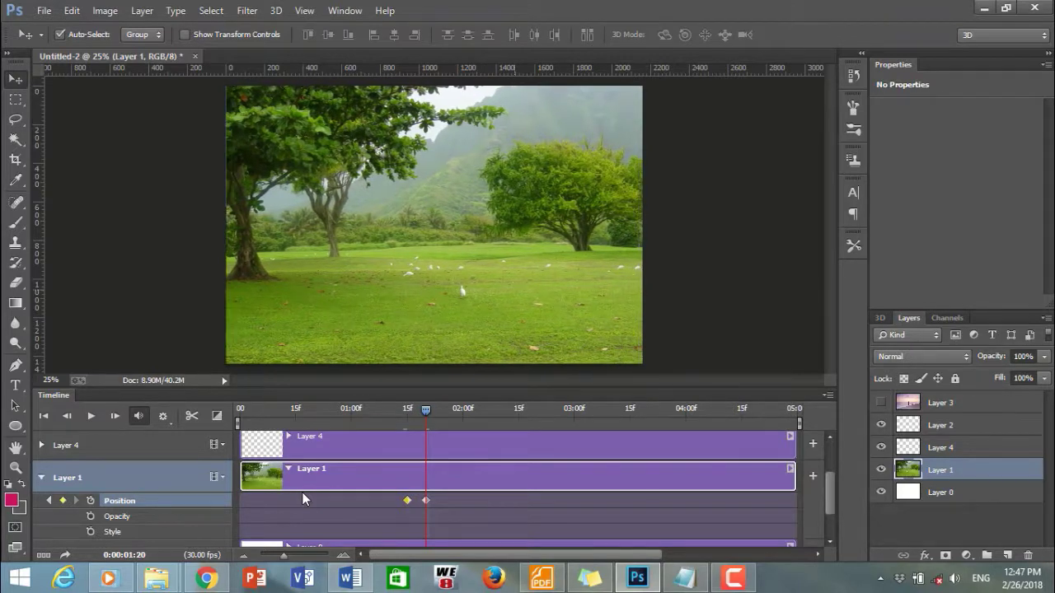
drag(427, 411, 445, 411)
key(shift+Left)
key(shift+Left)
drag(445, 410, 466, 410)
Step: Key the tree layer's opacity to 0% at 02:00 and preview the fade
click(90, 517)
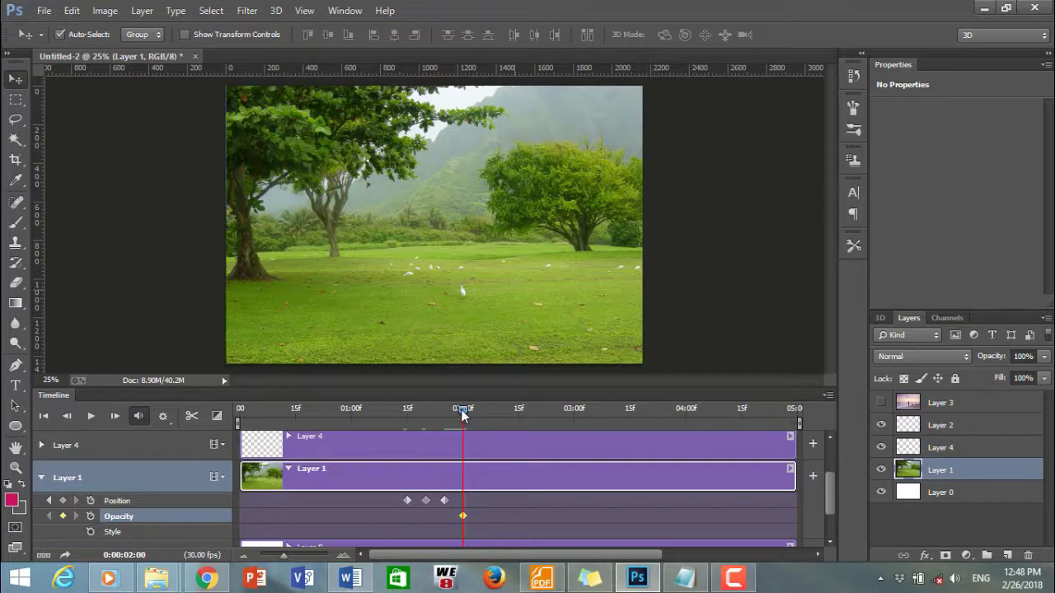
mouse_move(462, 414)
mouse_down()
mouse_move(412, 414)
mouse_move(443, 416)
mouse_up()
drag(442, 408, 462, 408)
click(1024, 356)
text(0)
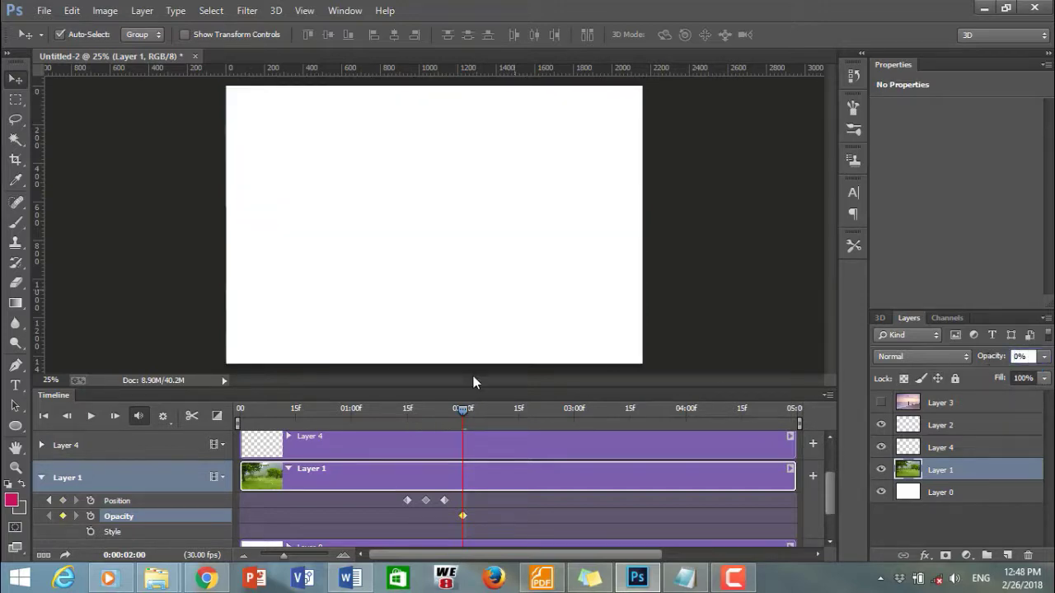
click(463, 406)
drag(464, 412, 445, 412)
mouse_move(445, 412)
mouse_down()
mouse_move(462, 414)
mouse_move(446, 416)
mouse_up()
Step: Remove that opacity animation and reset the tree layer to 100% opacity
click(91, 516)
mouse_move(444, 410)
mouse_down()
mouse_move(409, 410)
mouse_move(446, 411)
mouse_up()
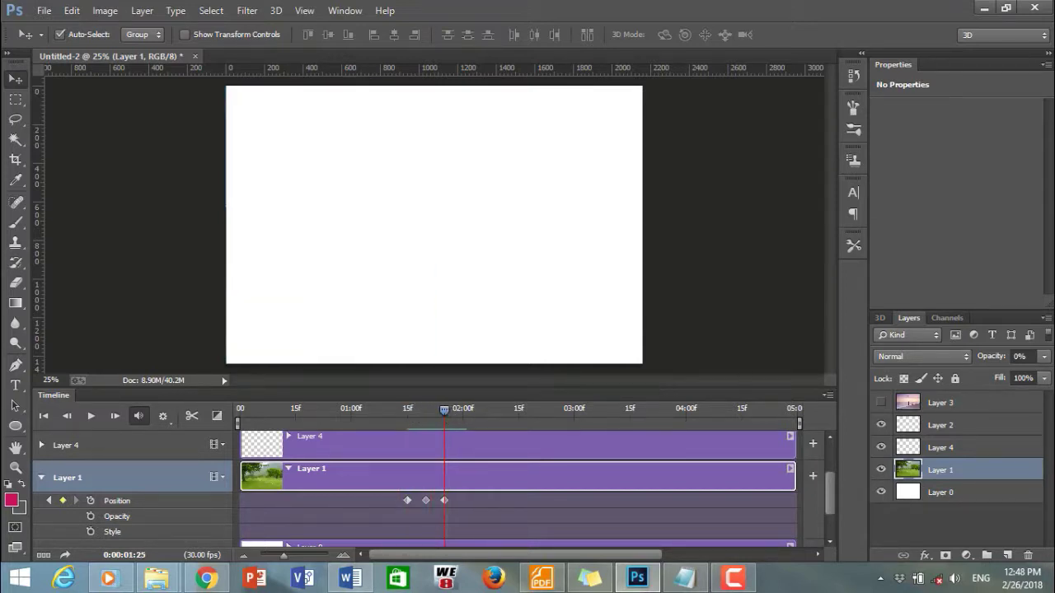
click(1014, 356)
text(10)
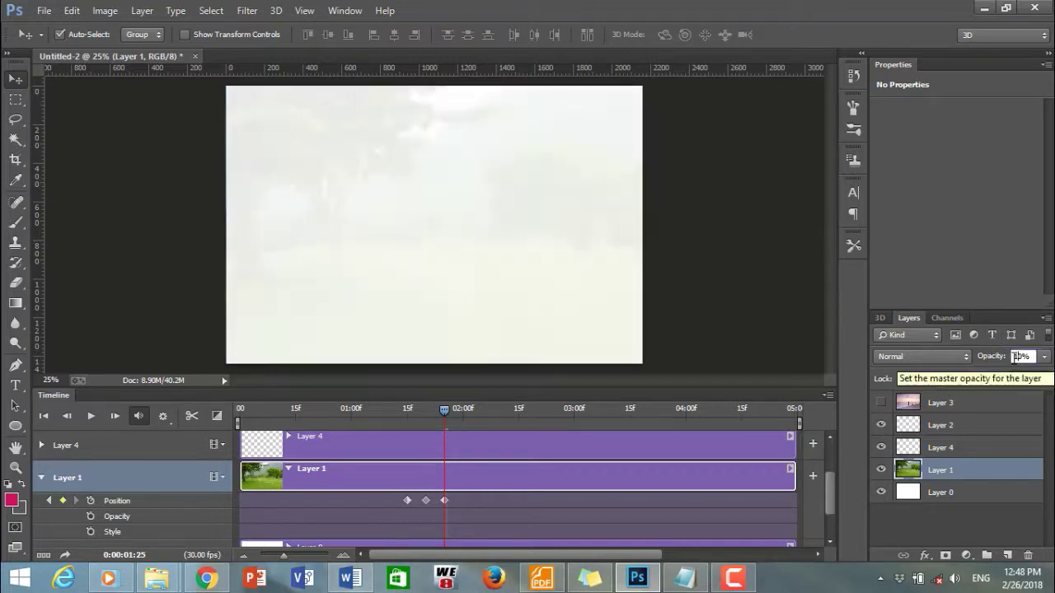
text(0)
key(Return)
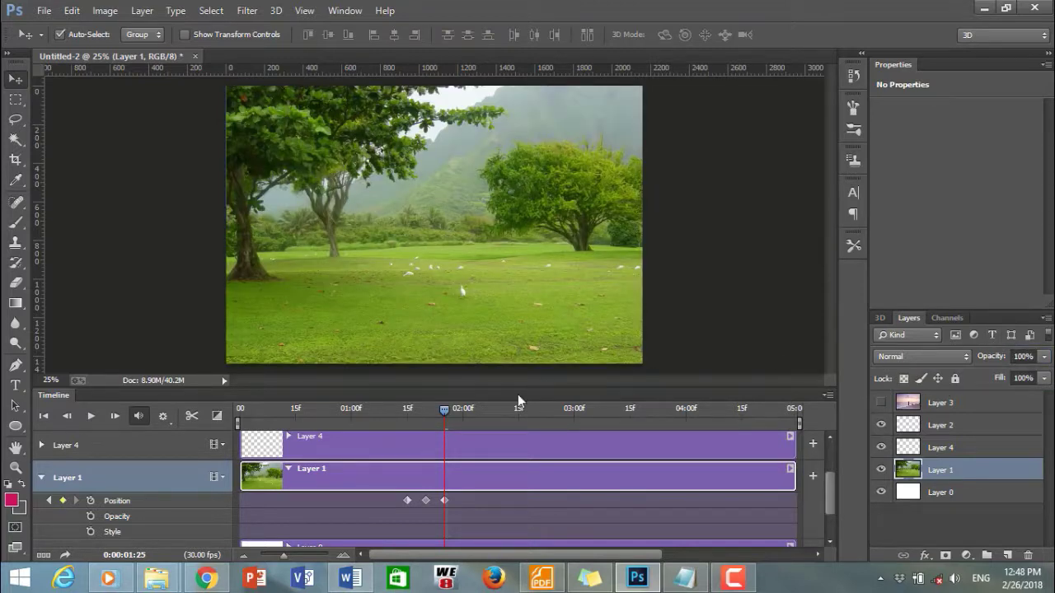
Step: Record a 100% opacity keyframe, then a 0% opacity keyframe at 02:00
mouse_move(446, 410)
mouse_down()
mouse_move(416, 410)
mouse_move(446, 412)
mouse_up()
click(91, 517)
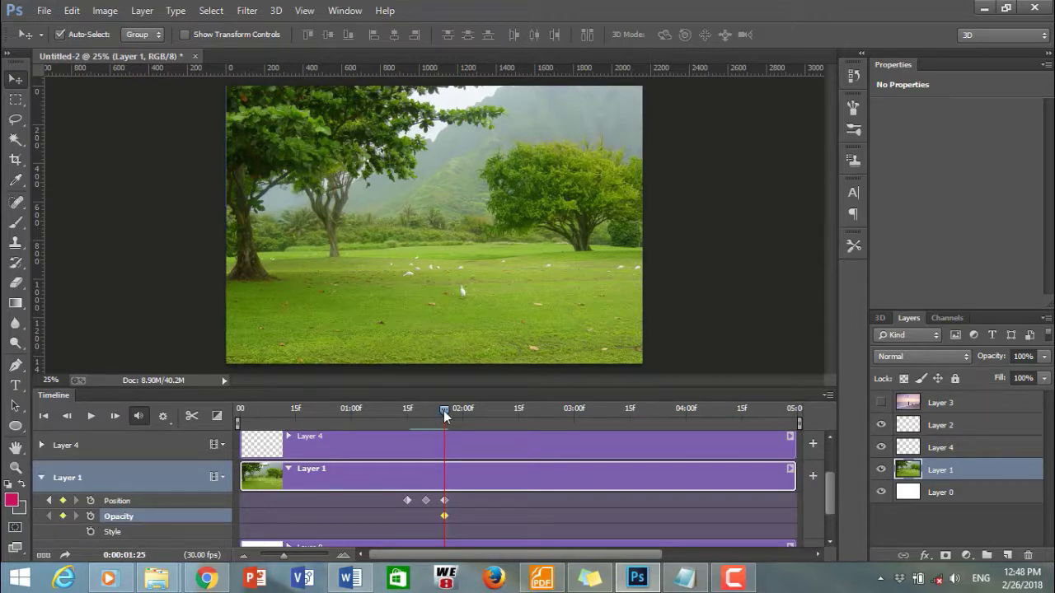
click(1021, 356)
text(0)
key(Return)
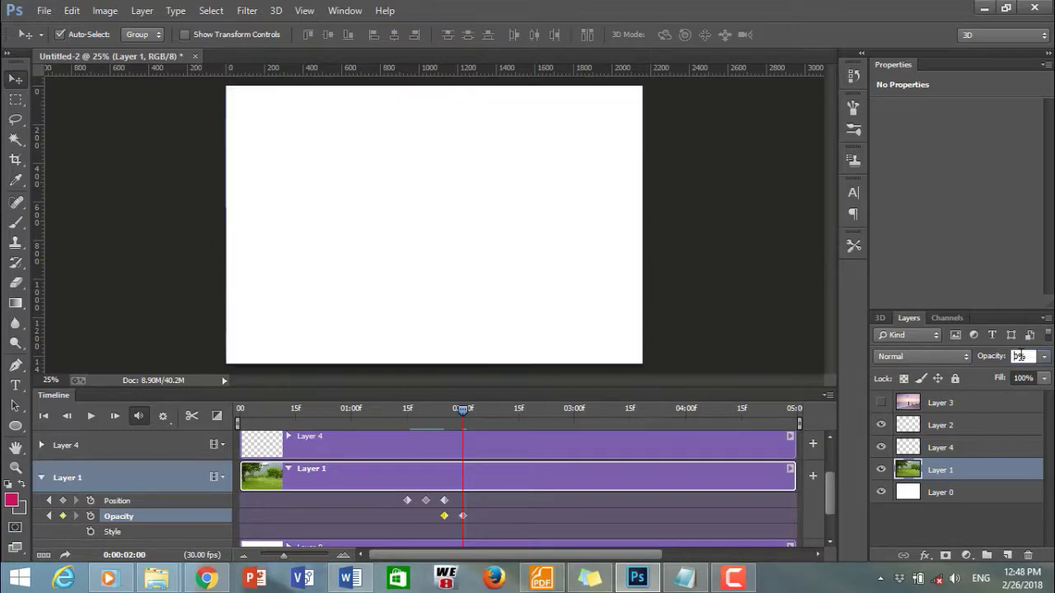
key(Return)
Step: Trim the Layer 1, Layer 4 and Layer 3 clips and the work area to end near 02:00
drag(793, 476, 472, 485)
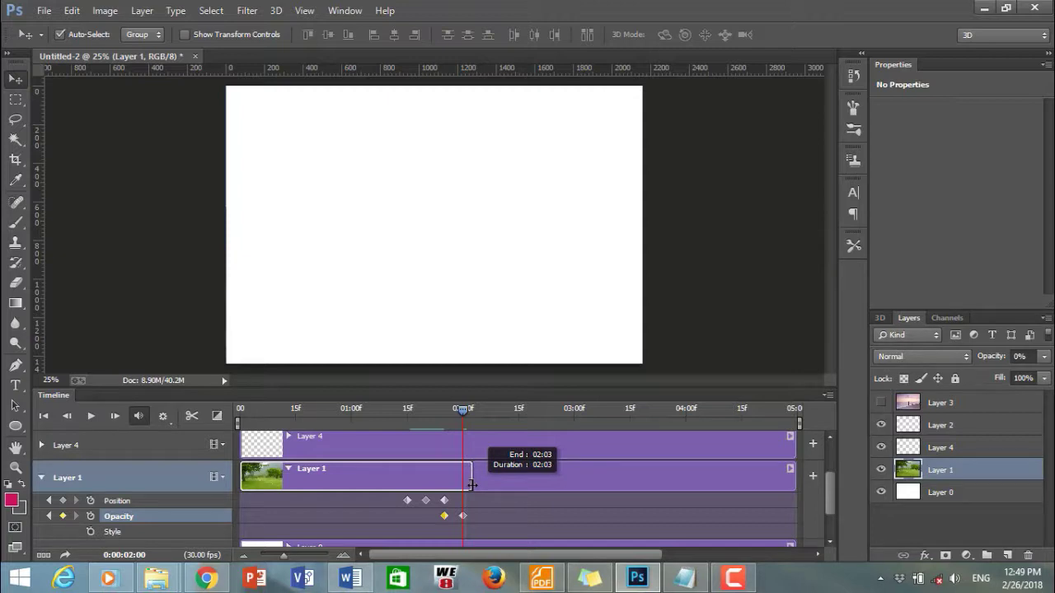
drag(472, 485, 472, 484)
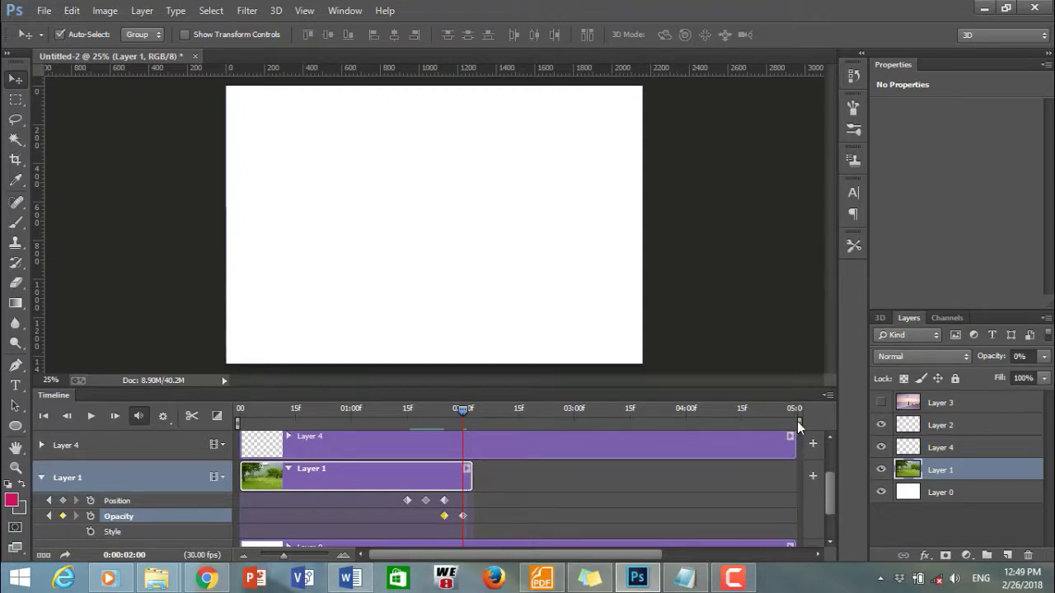
drag(768, 423, 476, 422)
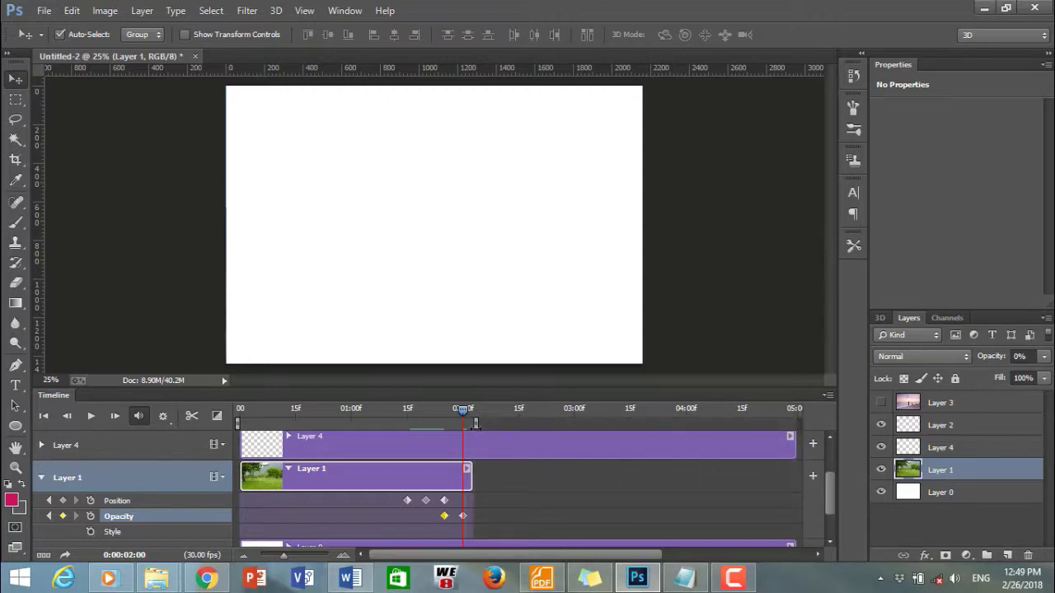
drag(792, 440, 468, 446)
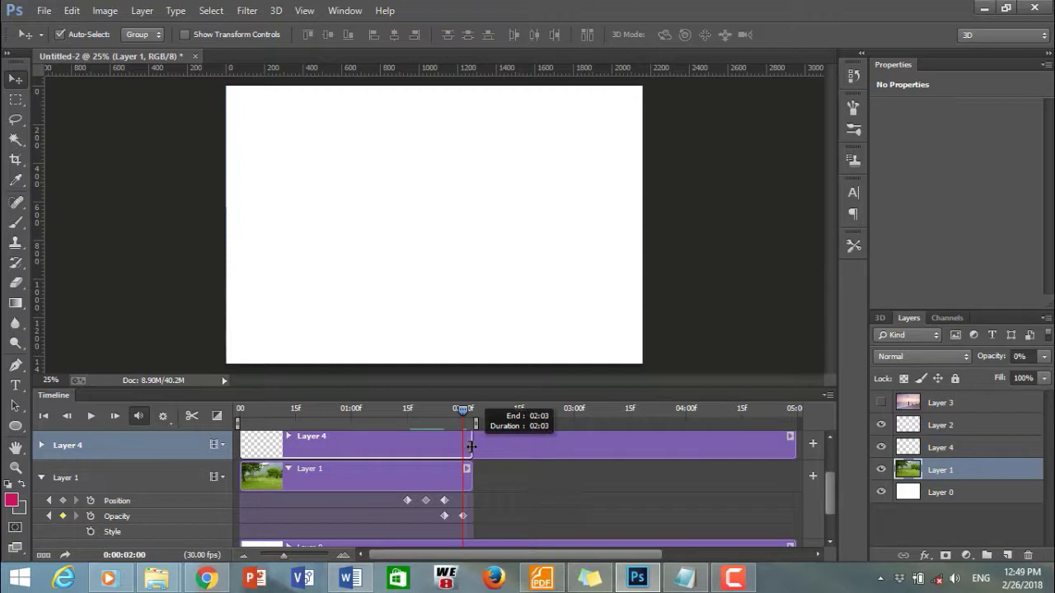
drag(468, 446, 469, 446)
mouse_move(831, 492)
mouse_down()
mouse_move(832, 456)
mouse_move(467, 478)
mouse_up()
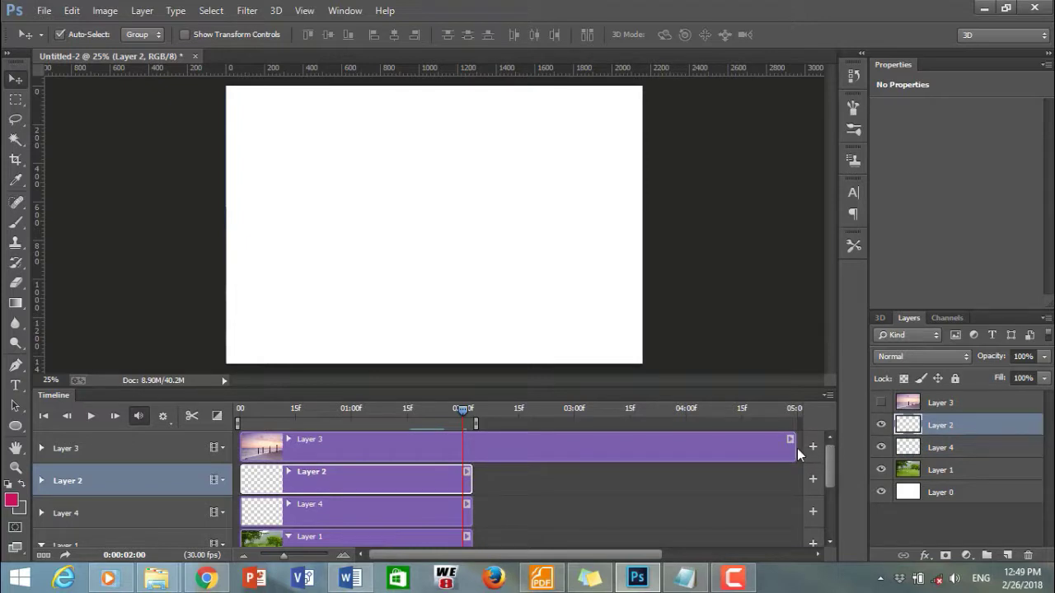
drag(792, 449, 468, 460)
mouse_move(830, 484)
mouse_down()
mouse_move(830, 525)
mouse_move(474, 510)
mouse_up()
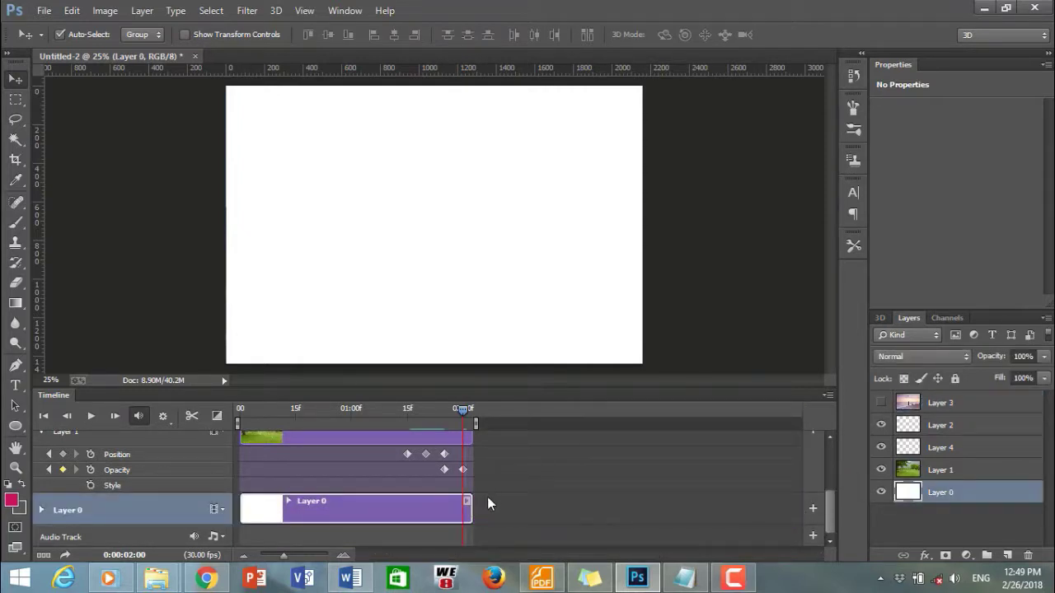
Step: Collapse Layer 1's properties and play the slideshow preview from the start
click(46, 433)
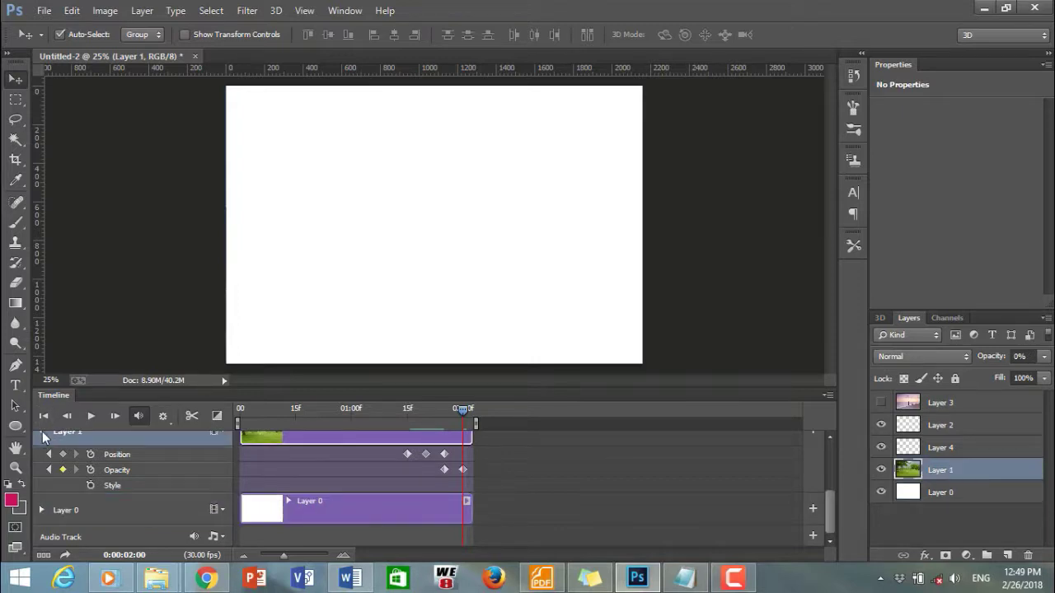
click(42, 431)
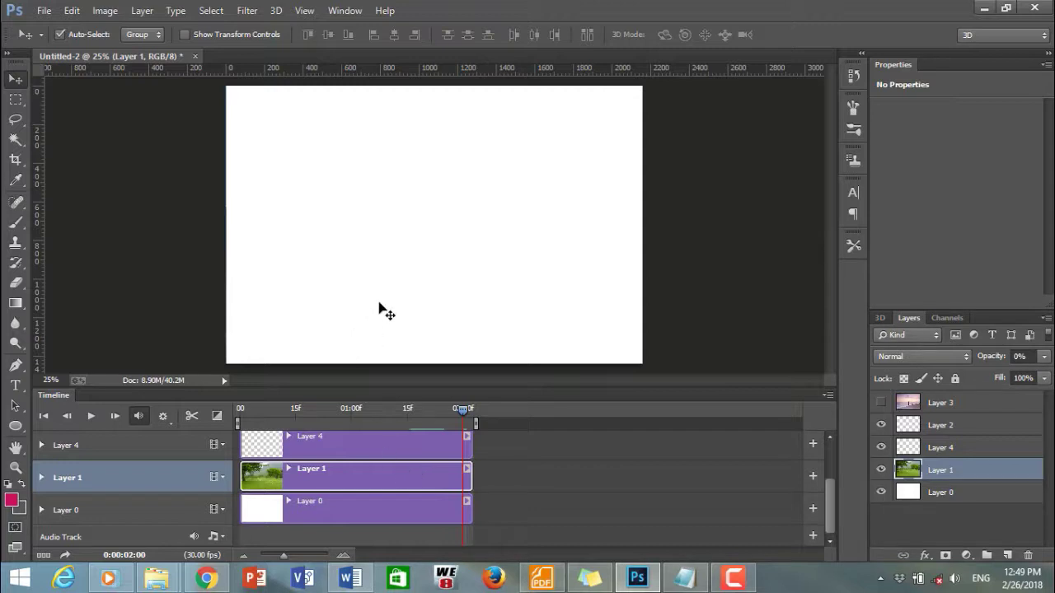
click(91, 416)
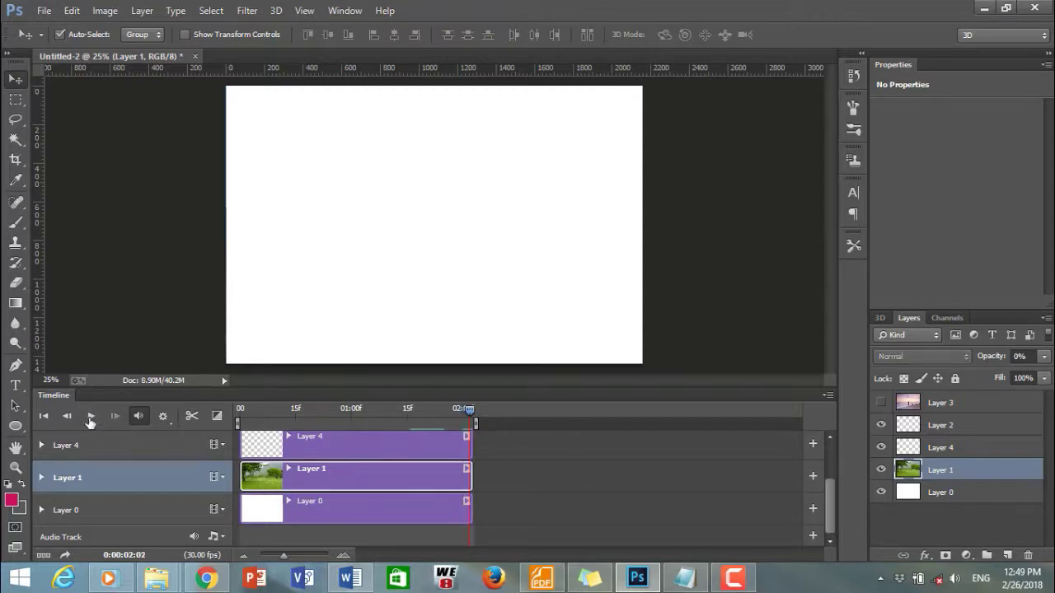
drag(468, 410, 239, 411)
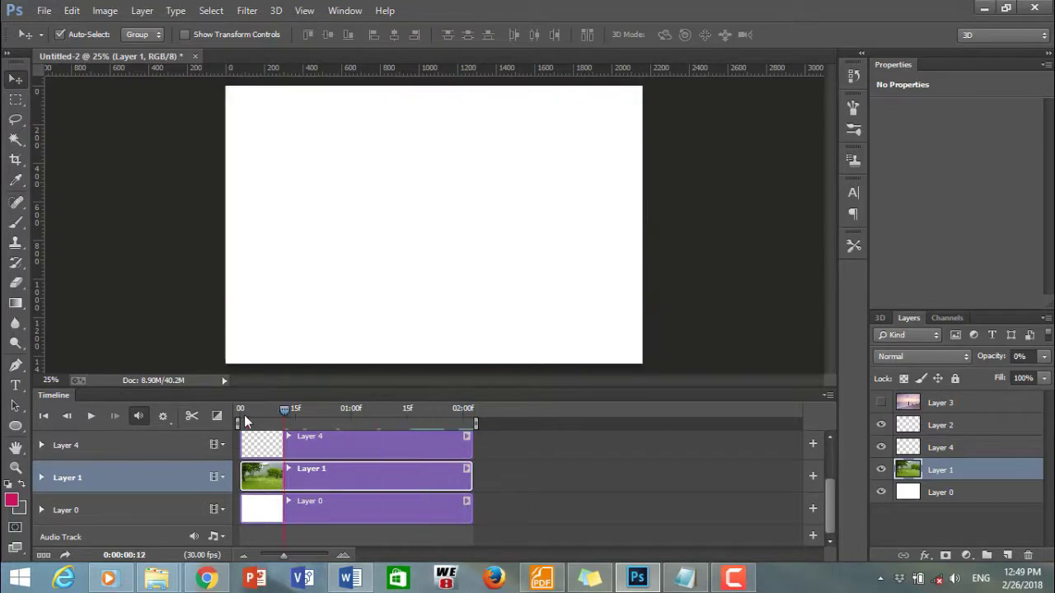
click(91, 416)
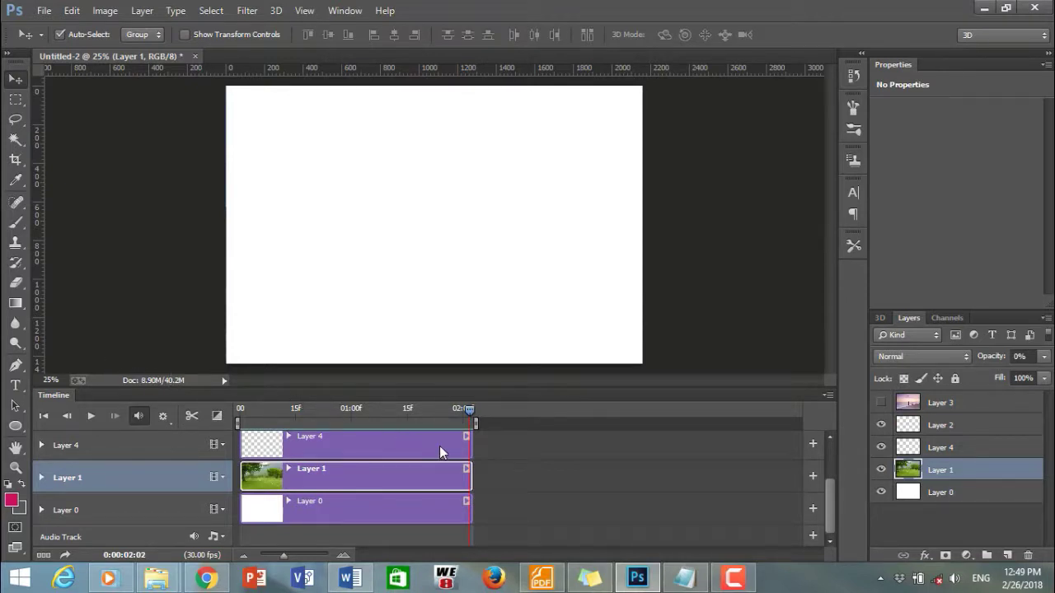
click(164, 416)
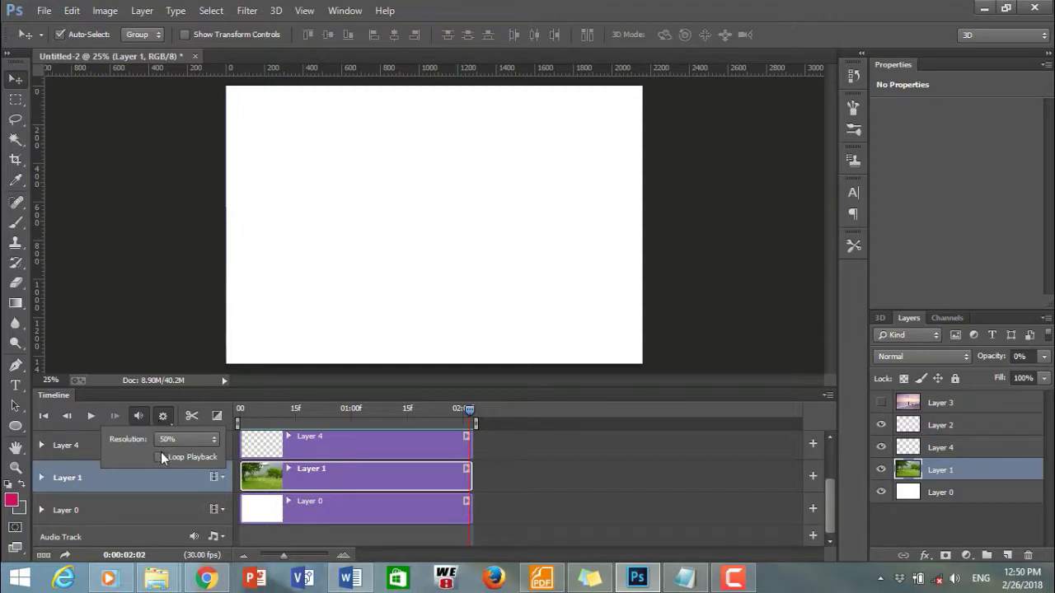
click(90, 418)
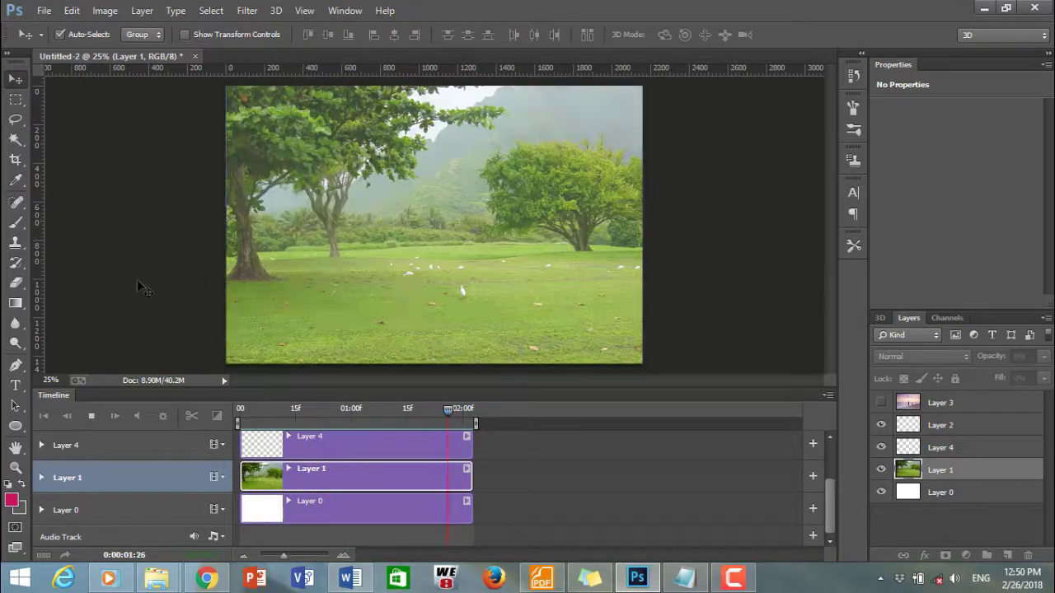
click(92, 417)
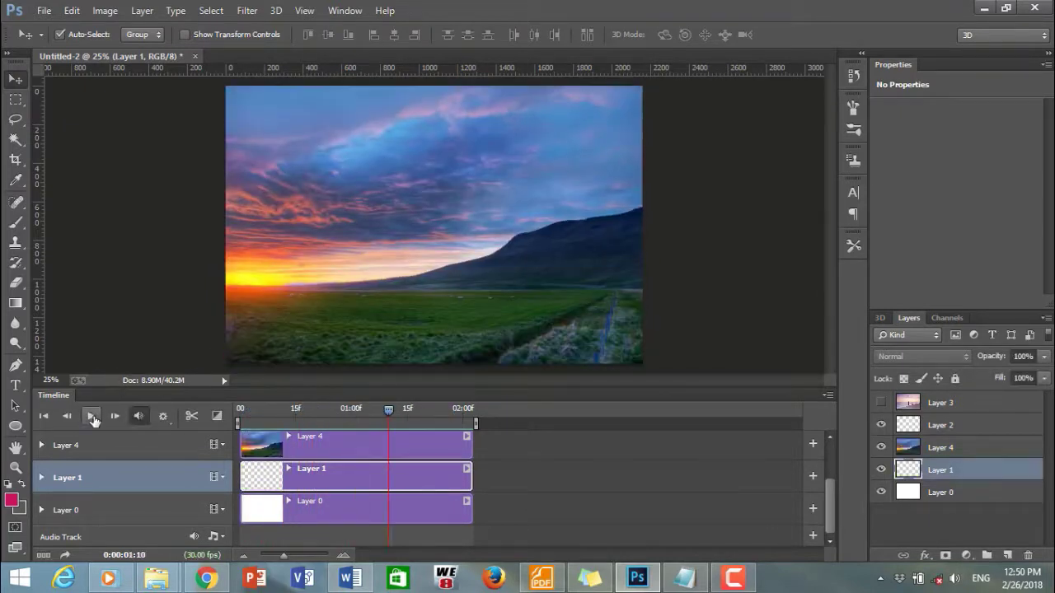
Step: Type 'That is it.' and 'You can increase the time rate of display' into the Guide notes
click(685, 578)
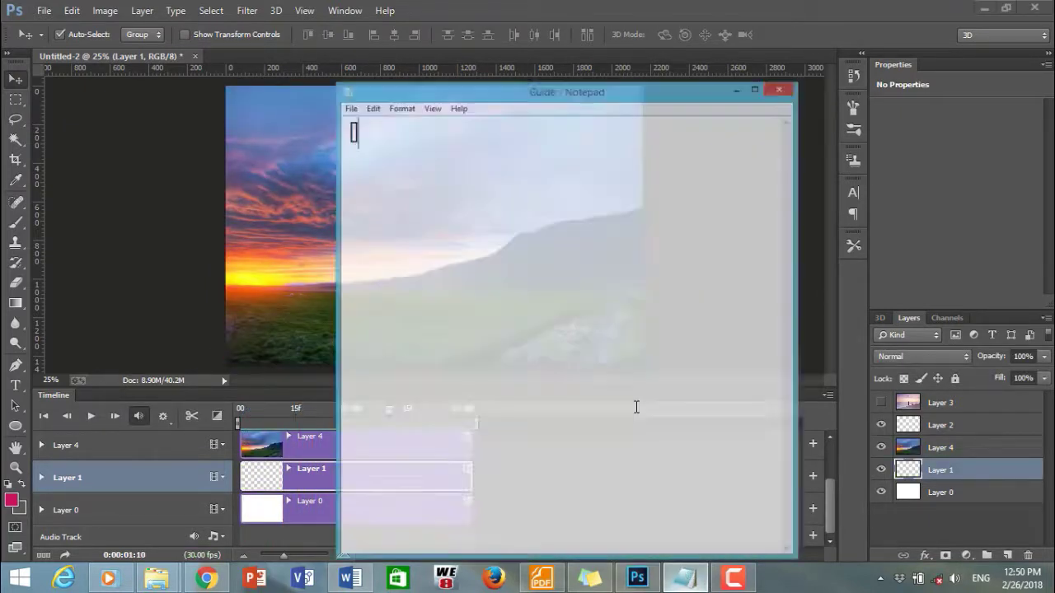
key(BackSpace)
text(N)
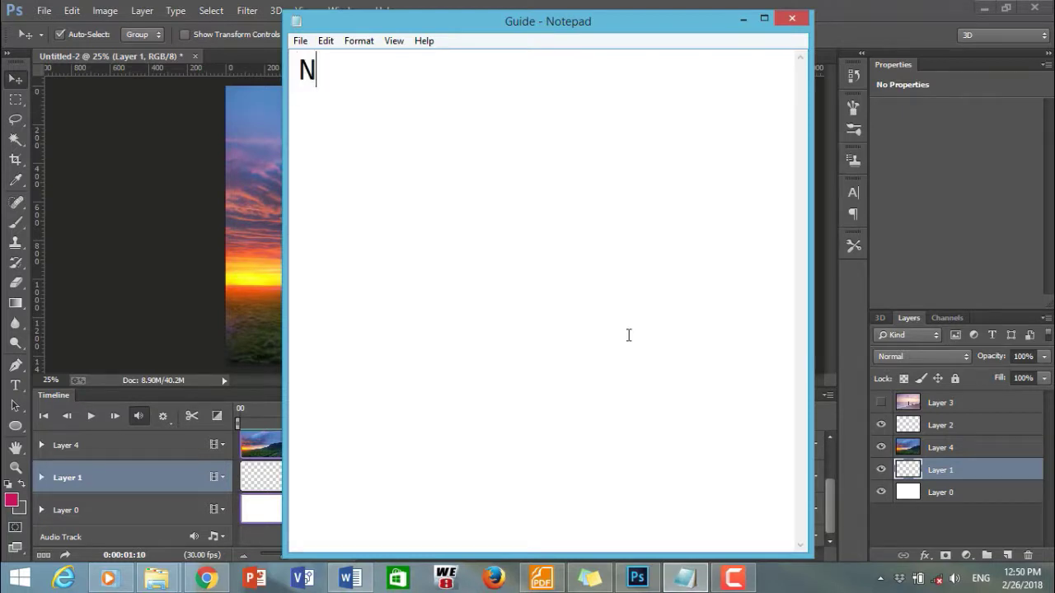
key(BackSpace)
text(That )
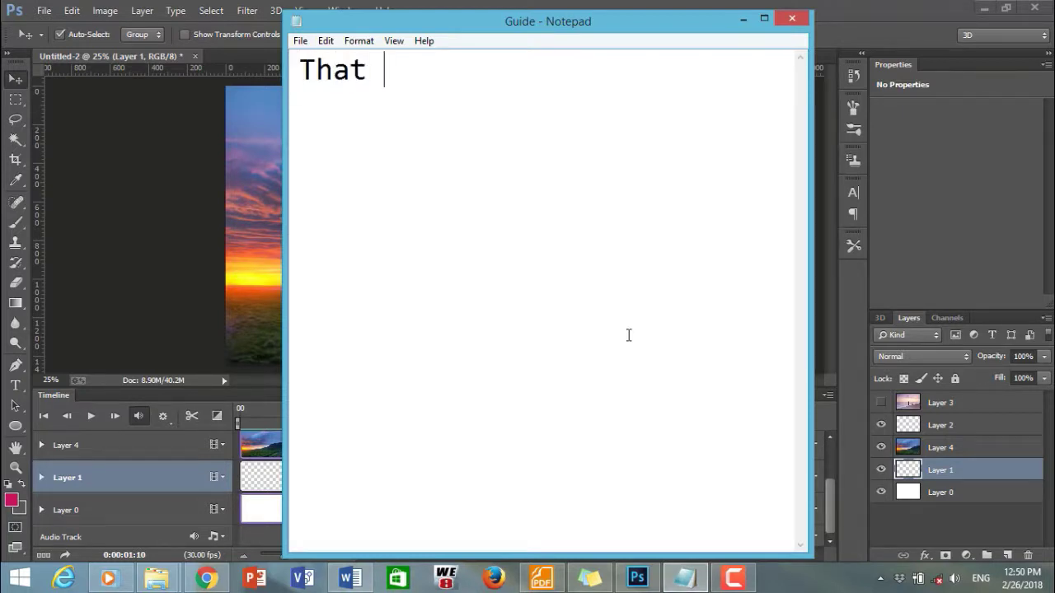
text(is it.)
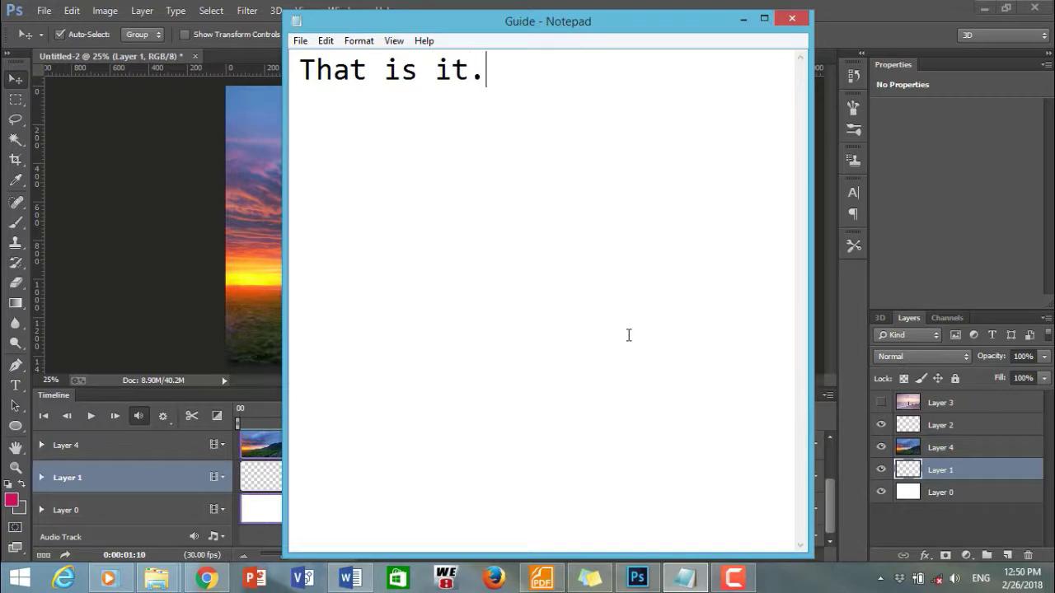
key(Return)
text(You )
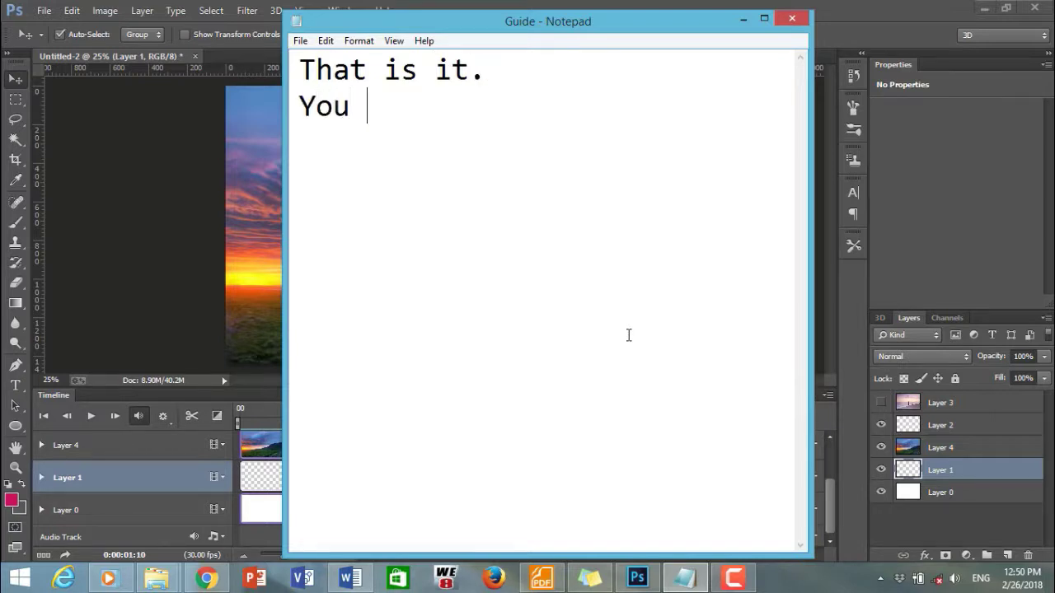
text(can )
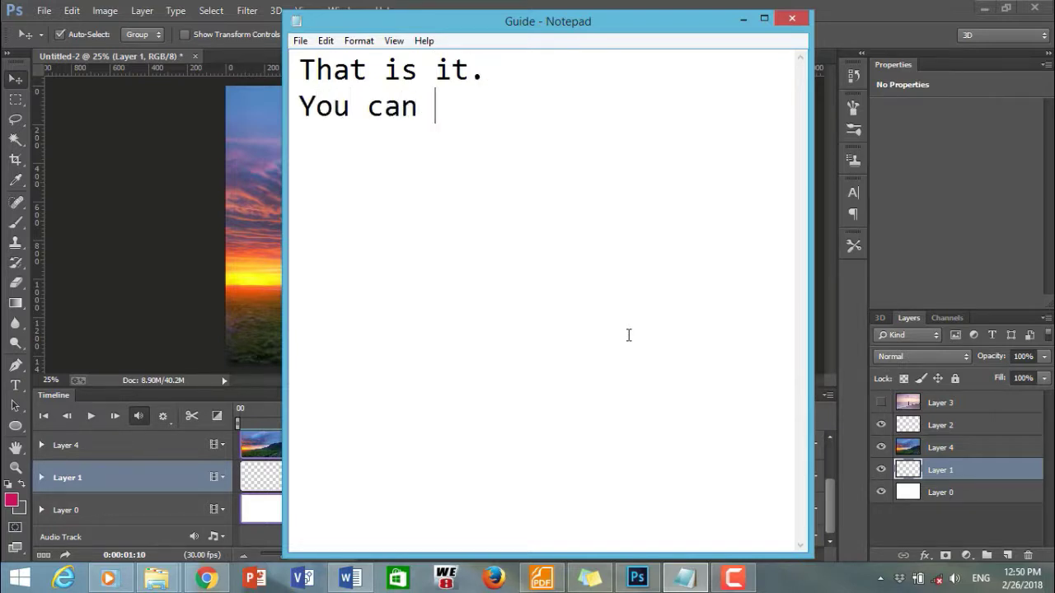
text(ince)
key(BackSpace)
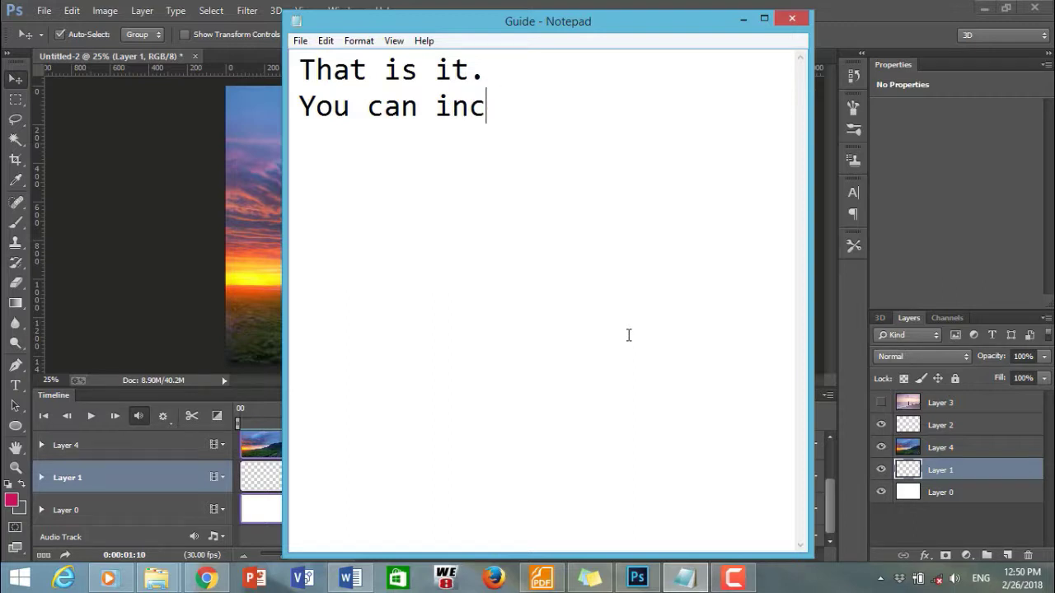
text(rease th)
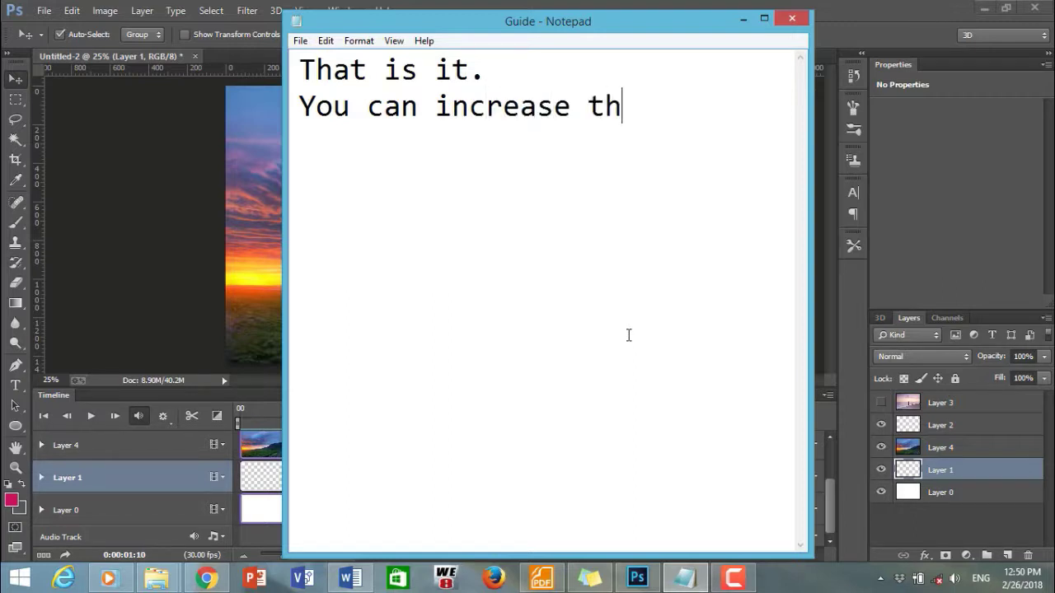
text(e time )
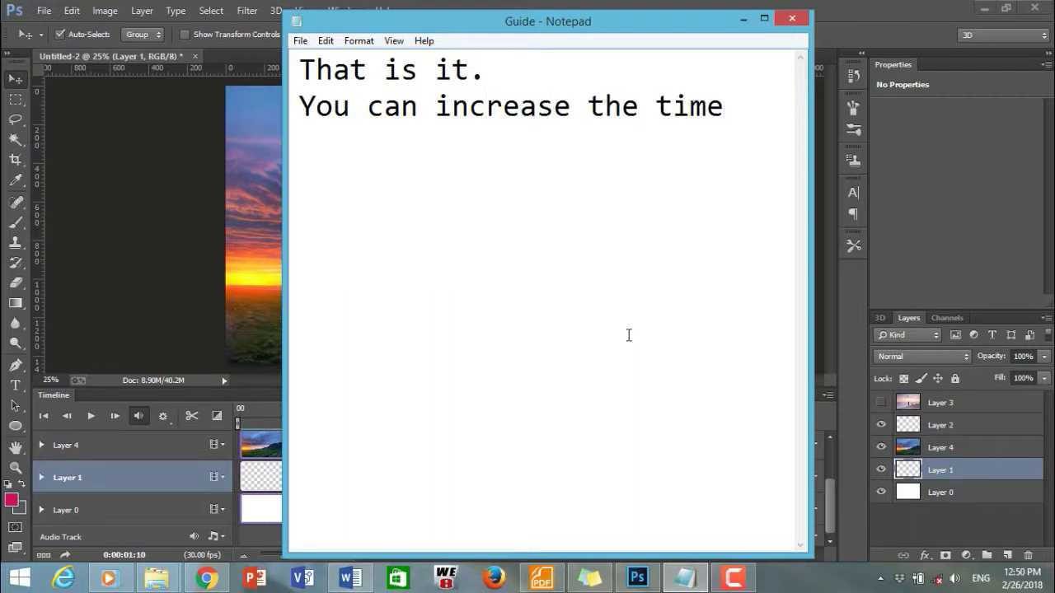
text(rate)
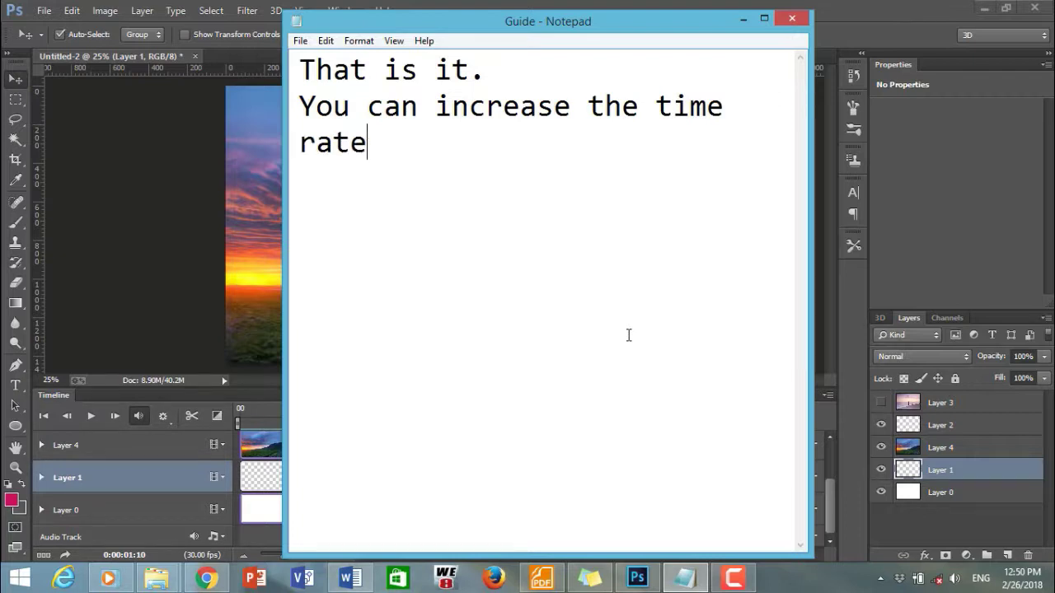
text(.)
key(BackSpace)
text(of )
text(display)
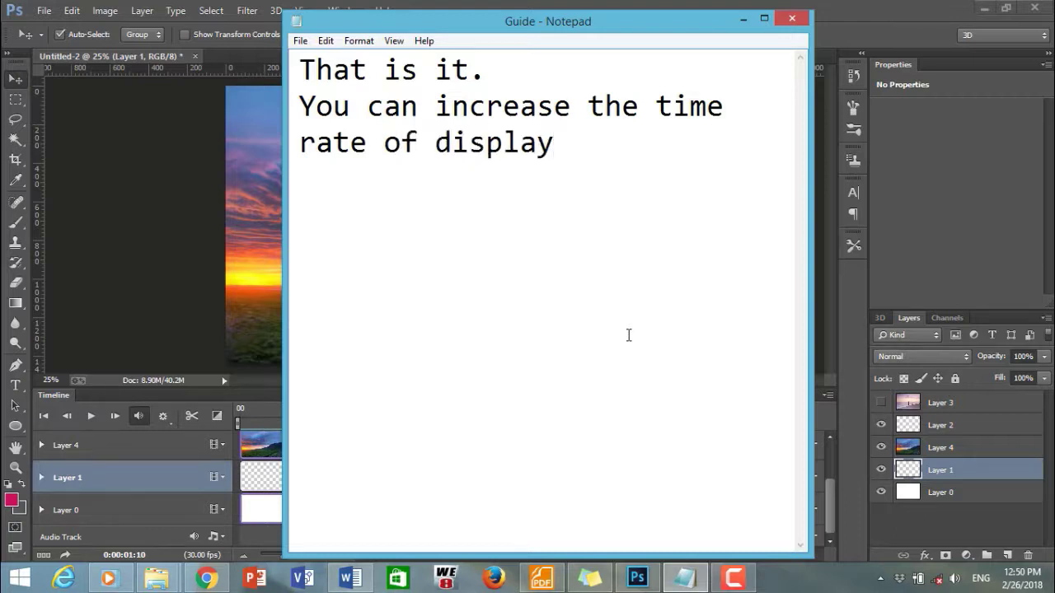
Step: Add the line 'Now save it as "save for web"' and minimize Notepad
key(Return)
text(Now )
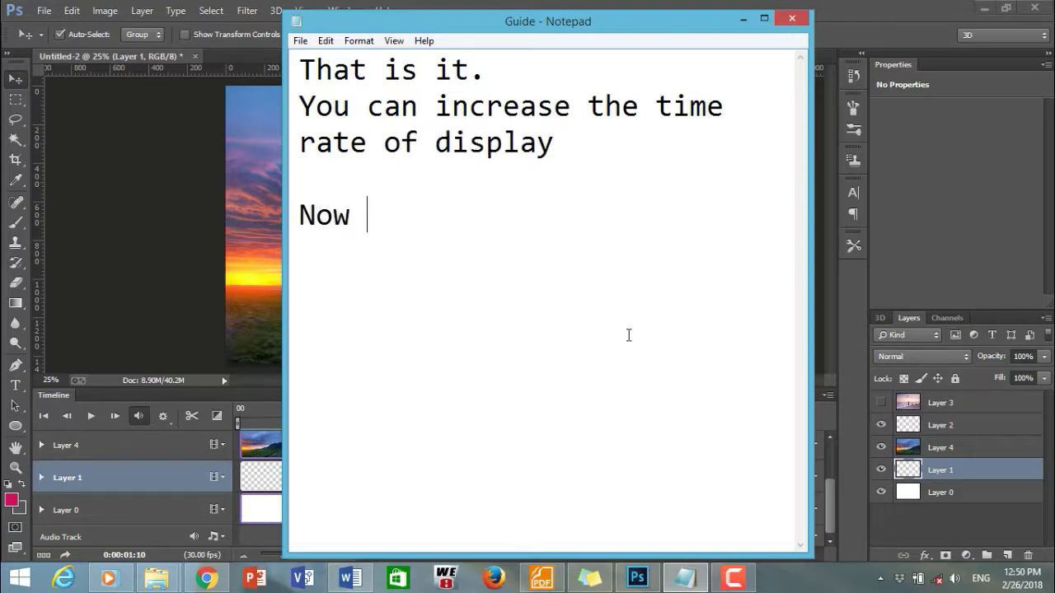
text(save it )
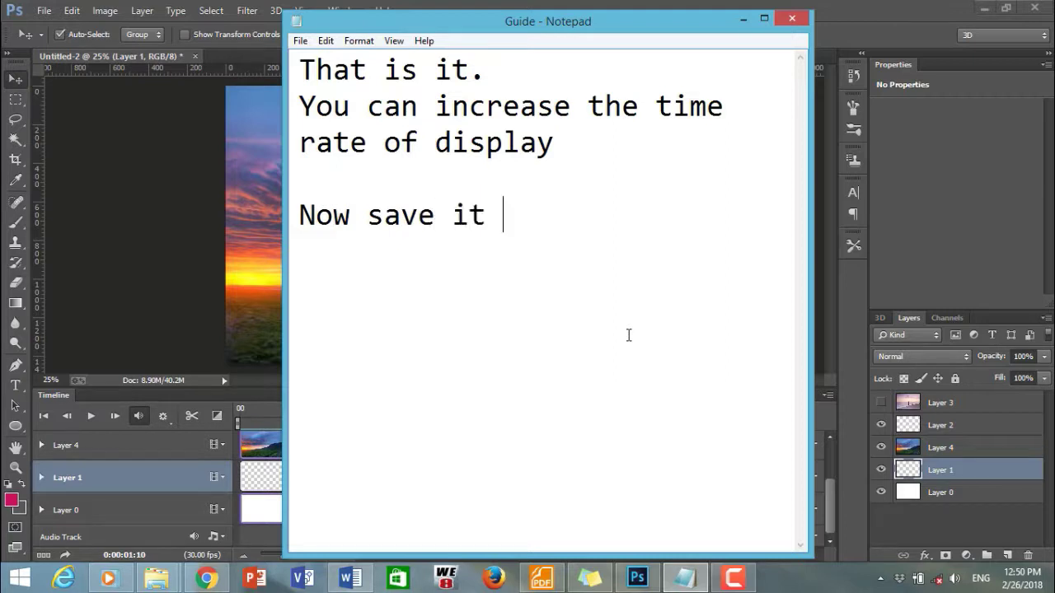
text(as )
text(sa)
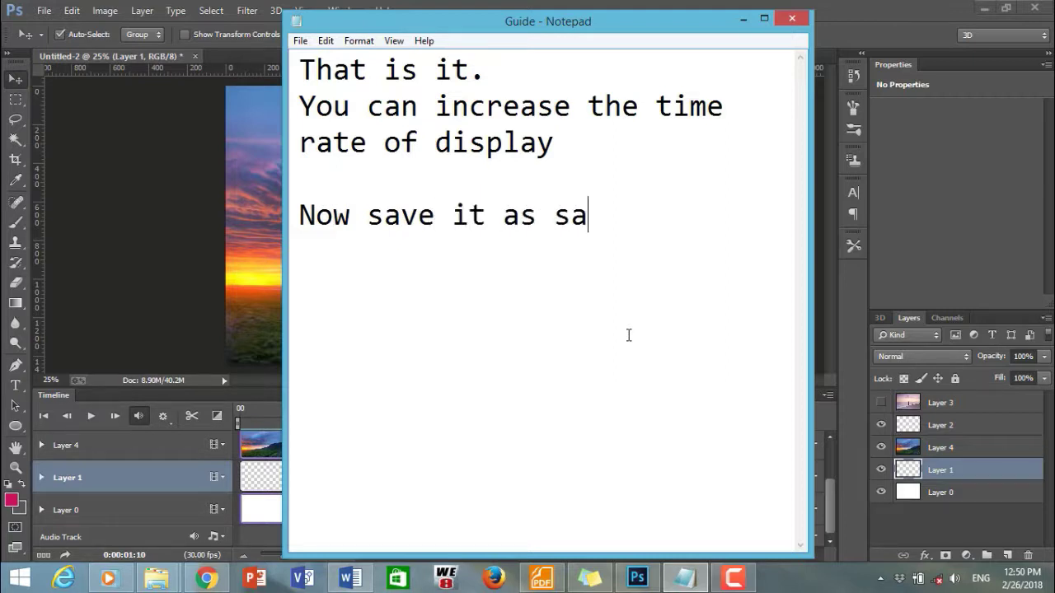
key(BackSpace)
key(BackSpace)
text("")
key(Left)
text(save for)
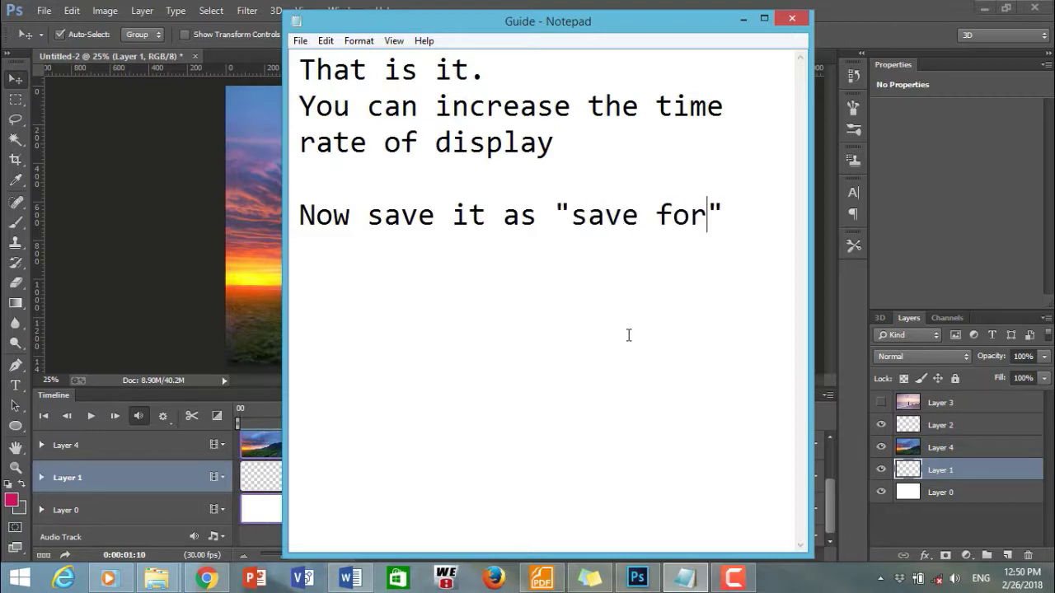
text( web)
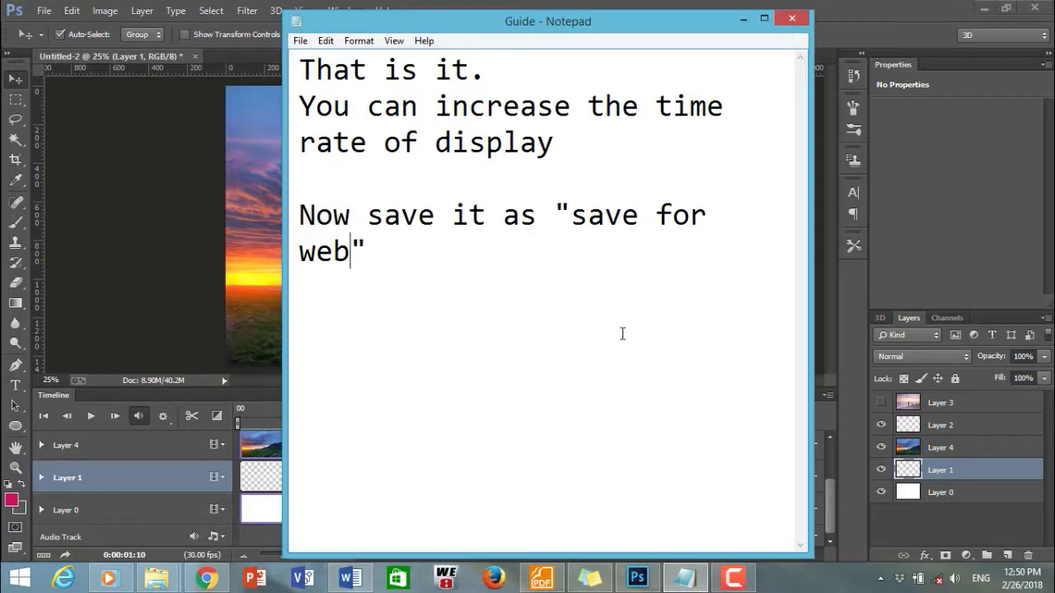
click(746, 23)
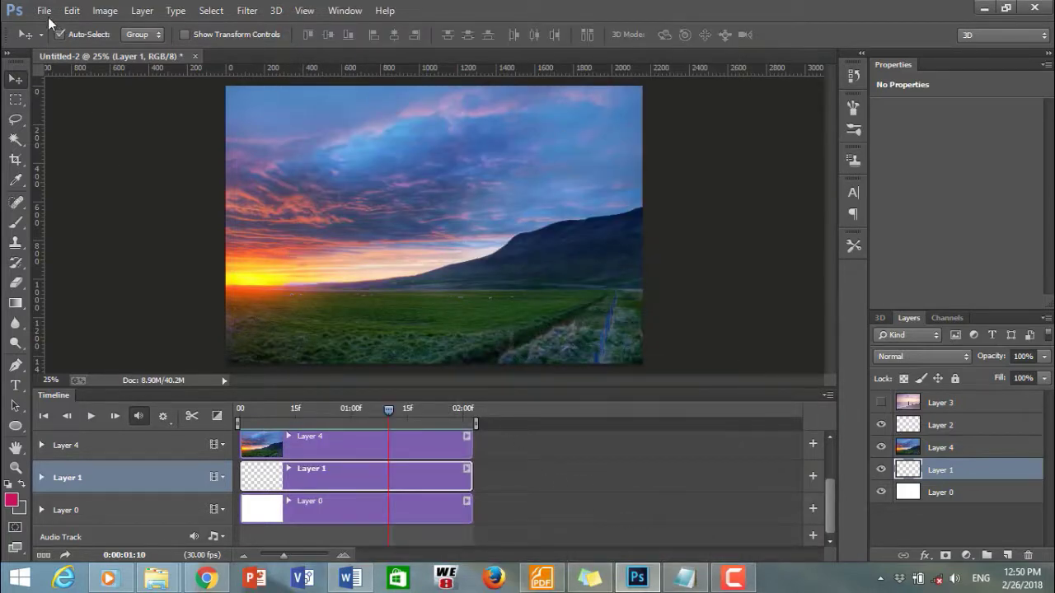
Step: Open File > Save for Web and set the GIF Looping Options to Forever
click(44, 11)
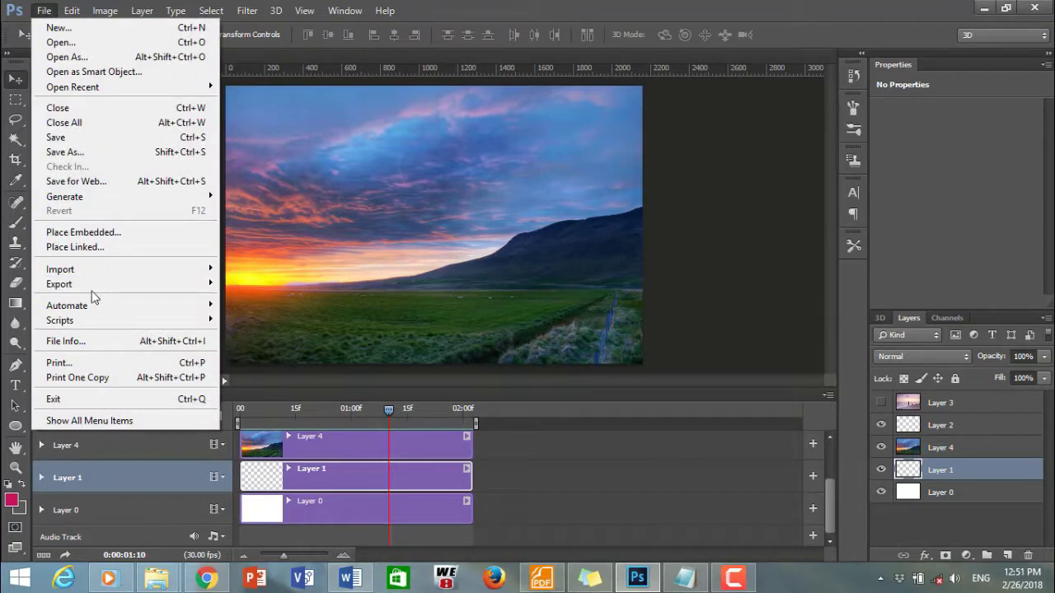
click(85, 180)
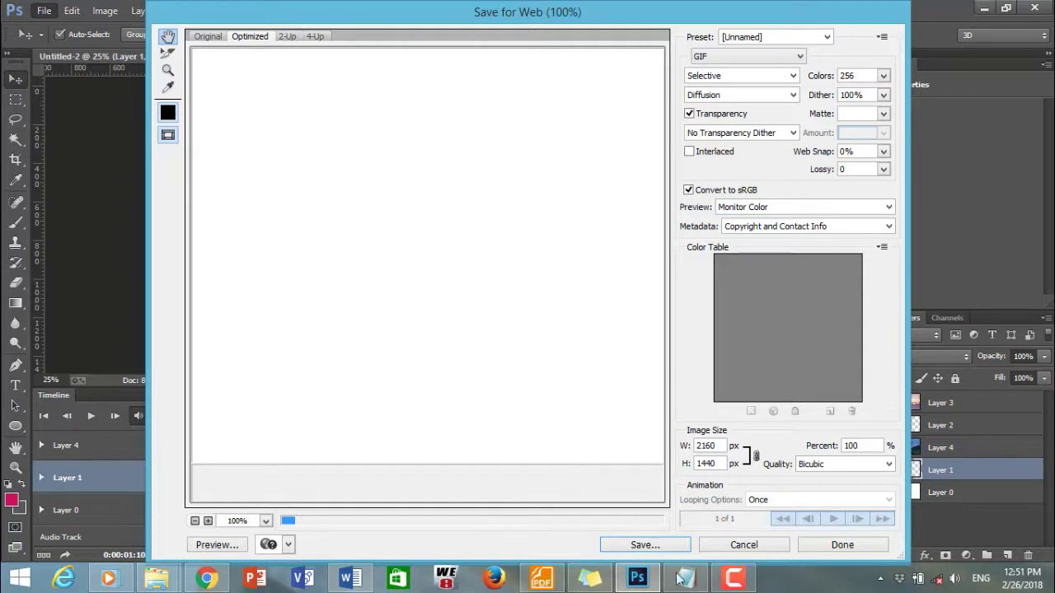
click(733, 583)
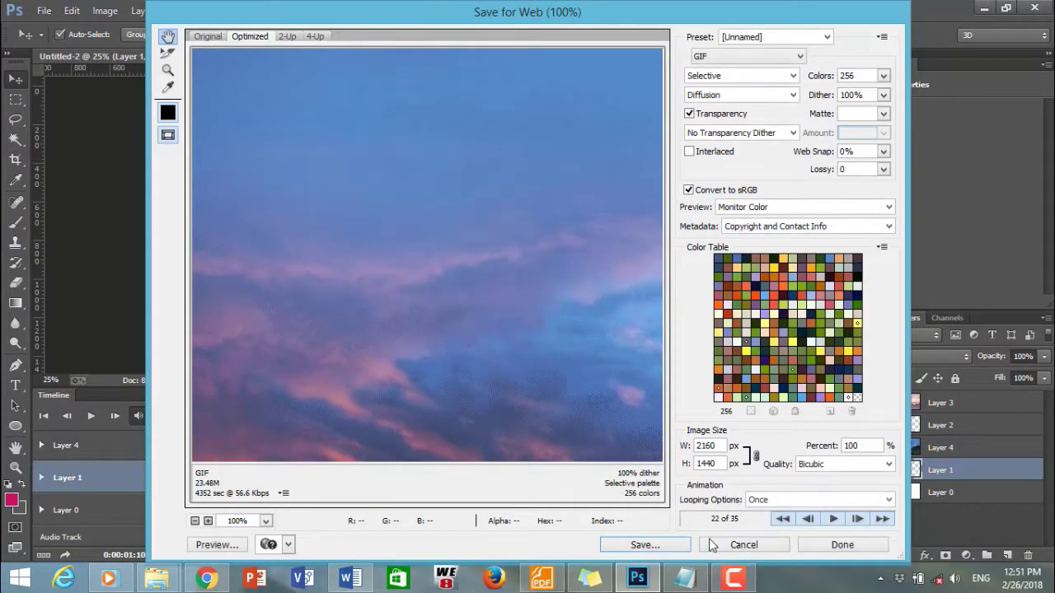
click(780, 500)
click(768, 528)
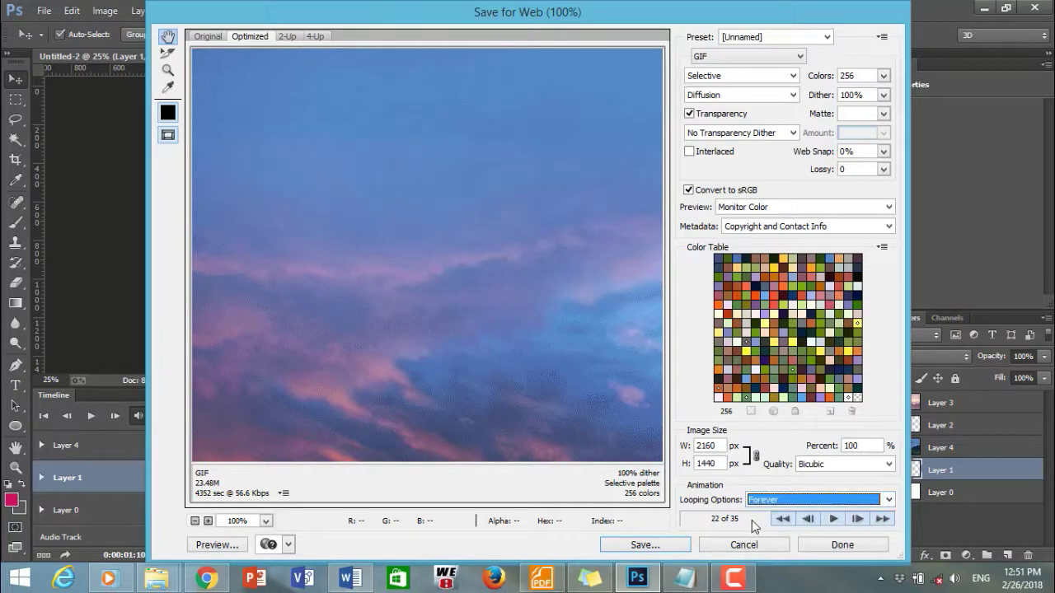
Step: Save the slideshow to the Desktop as HTML and Images named 'image slide show', then minimize Photoshop
click(642, 546)
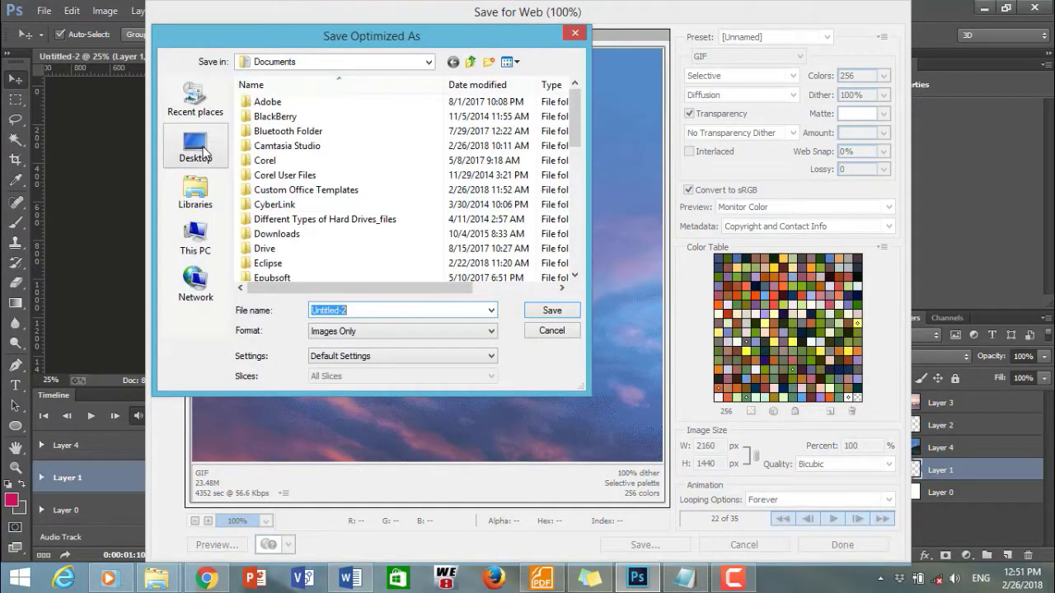
click(204, 150)
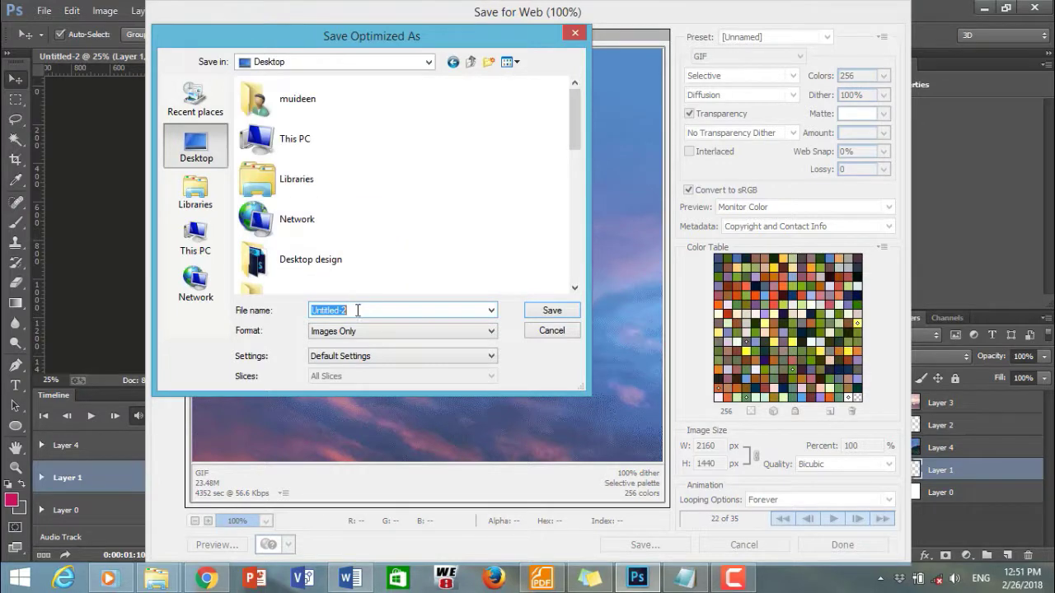
text(im)
text(age slide)
text( show)
click(378, 333)
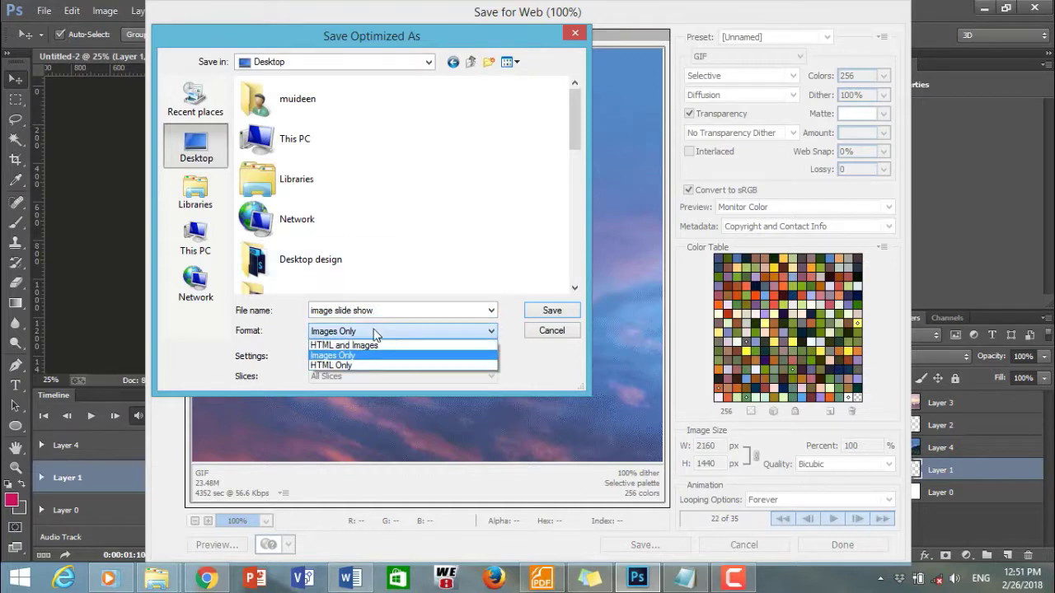
click(369, 346)
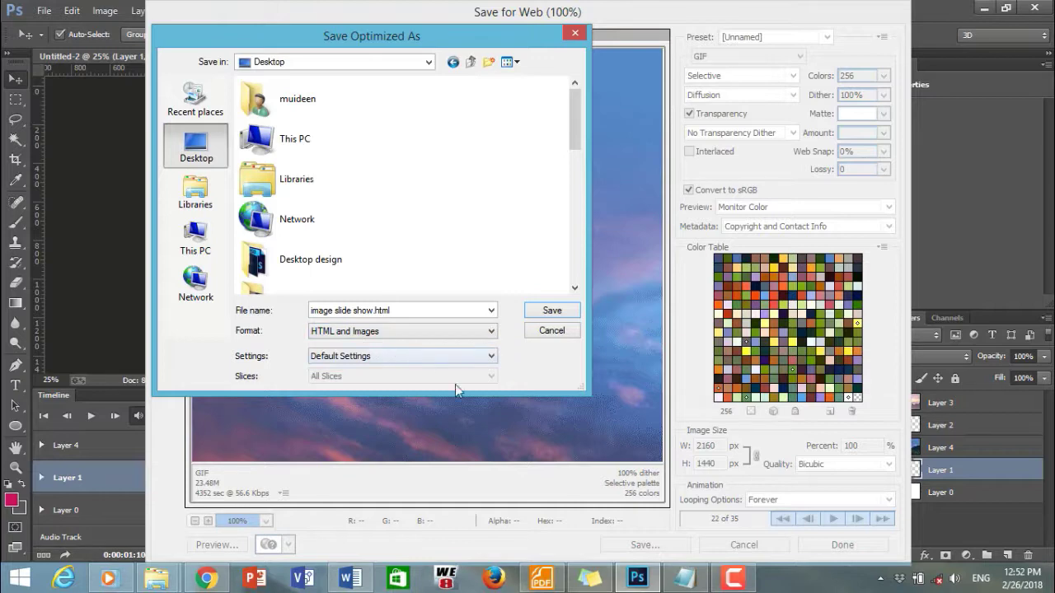
click(551, 310)
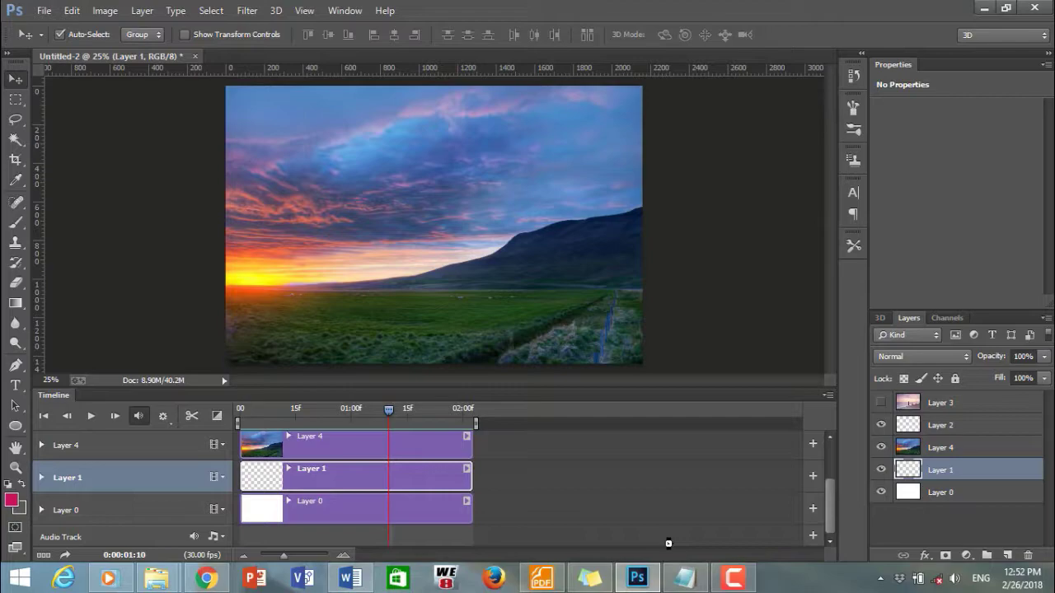
click(986, 8)
Step: Open the image-slide-show page from the desktop so the slideshow plays in Chrome
click(978, 6)
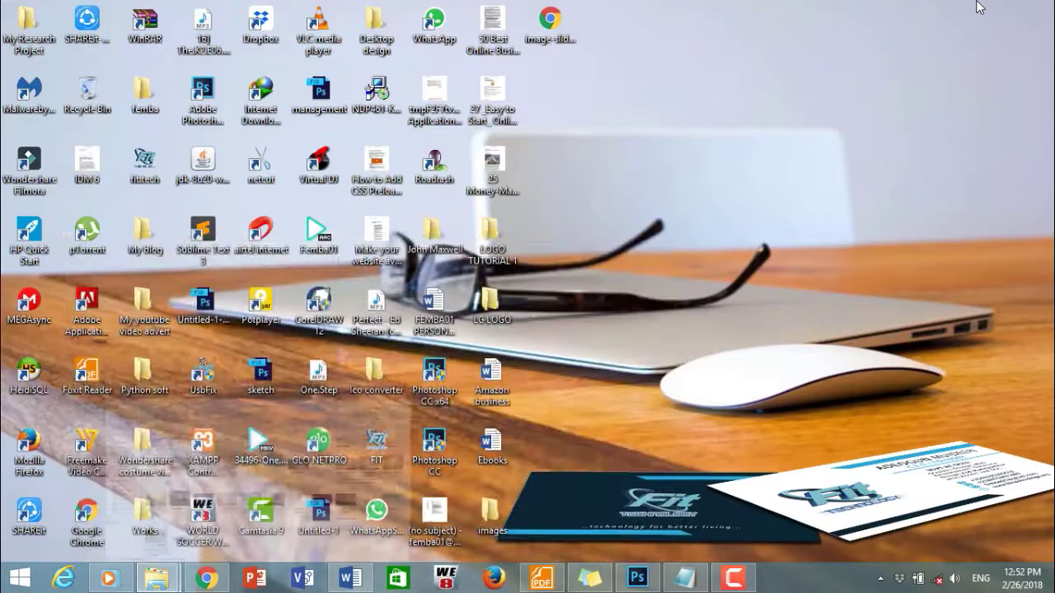
click(552, 37)
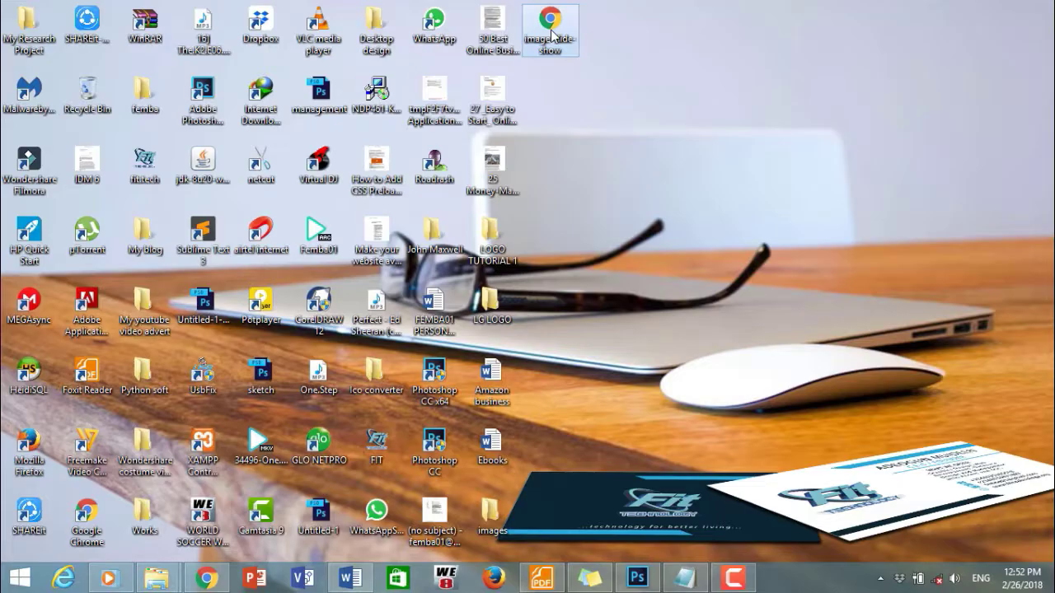
double_click(551, 30)
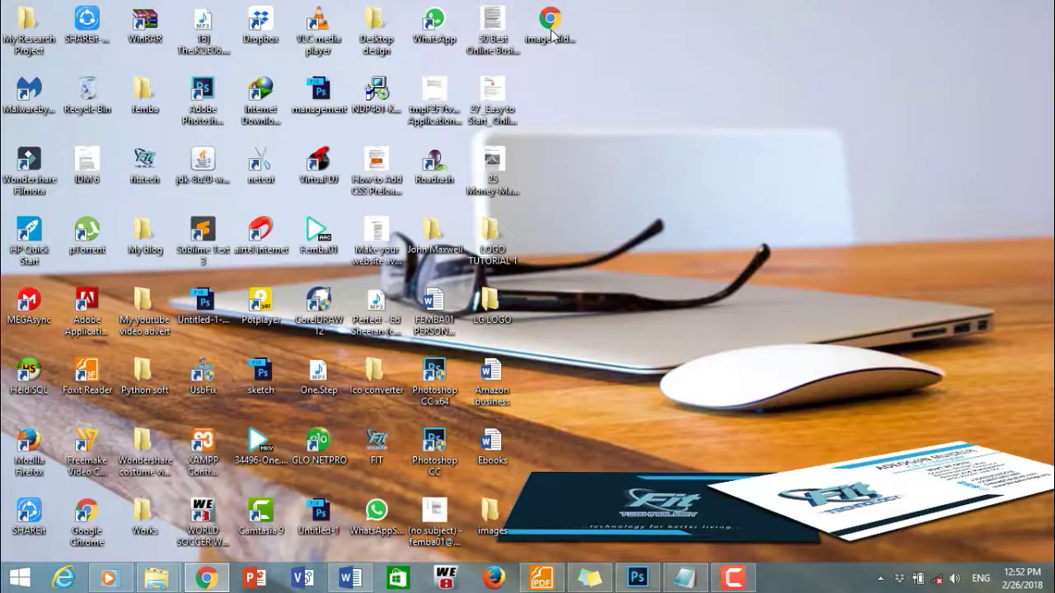
double_click(552, 36)
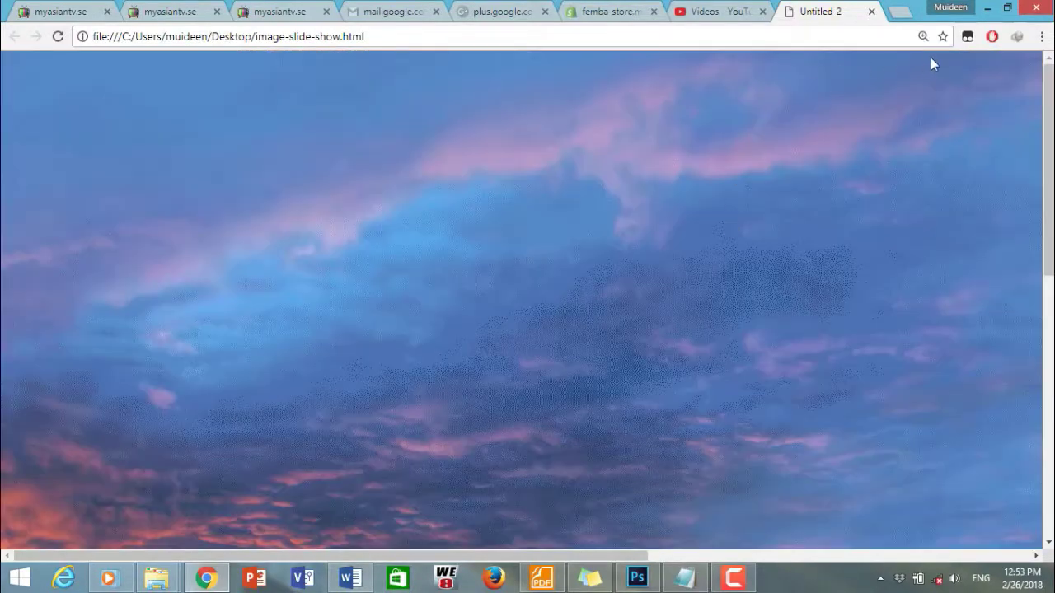
Step: Zoom the Chrome slideshow page in once, then out to 25%, and bring the Guide note forward
key(ctrl+plus)
key(ctrl+plus)
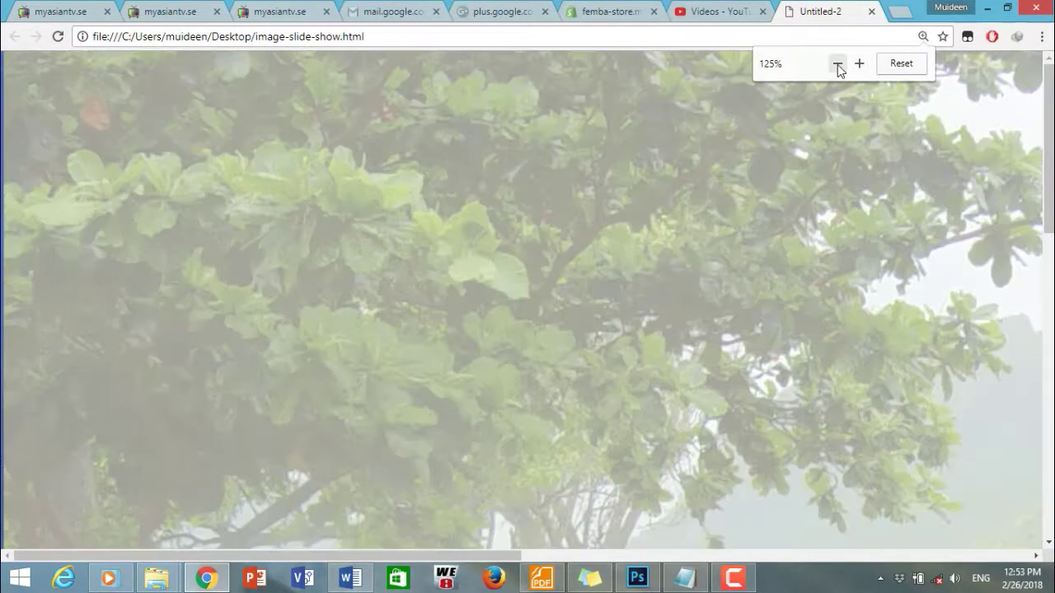
click(837, 64)
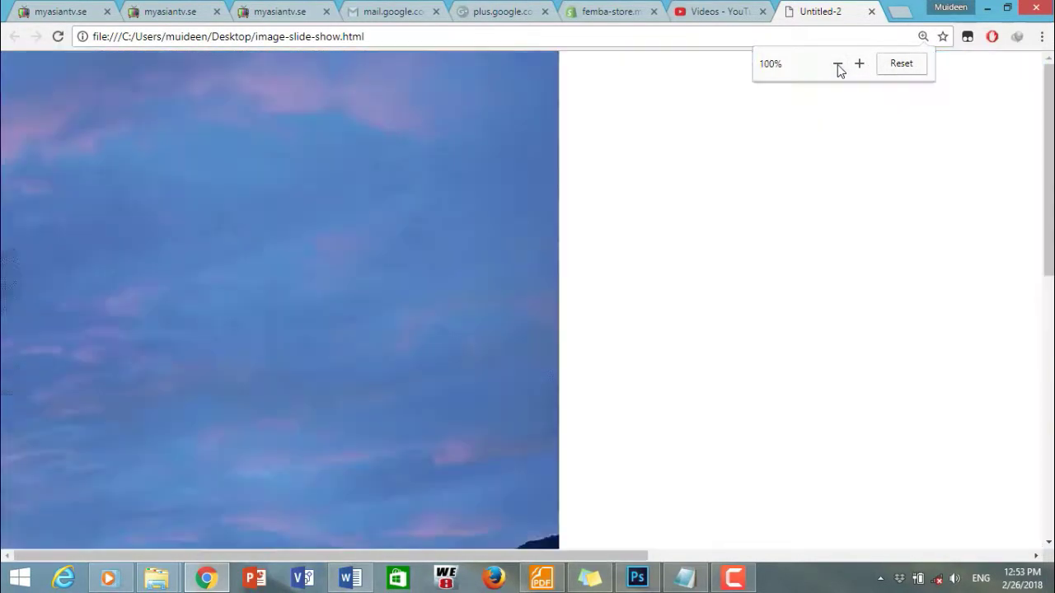
click(837, 64)
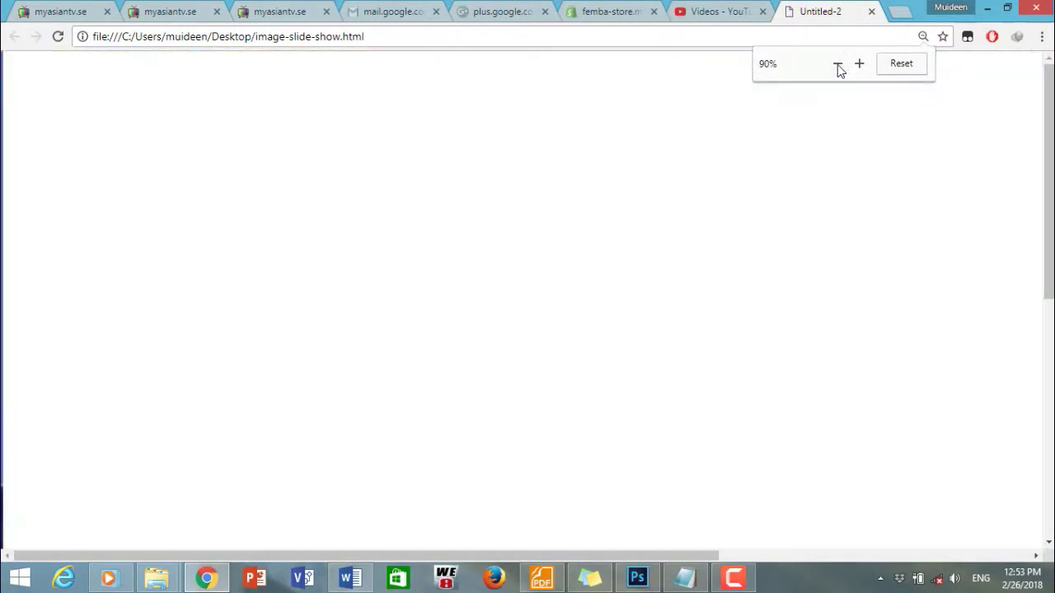
click(837, 65)
click(837, 64)
click(837, 65)
click(838, 64)
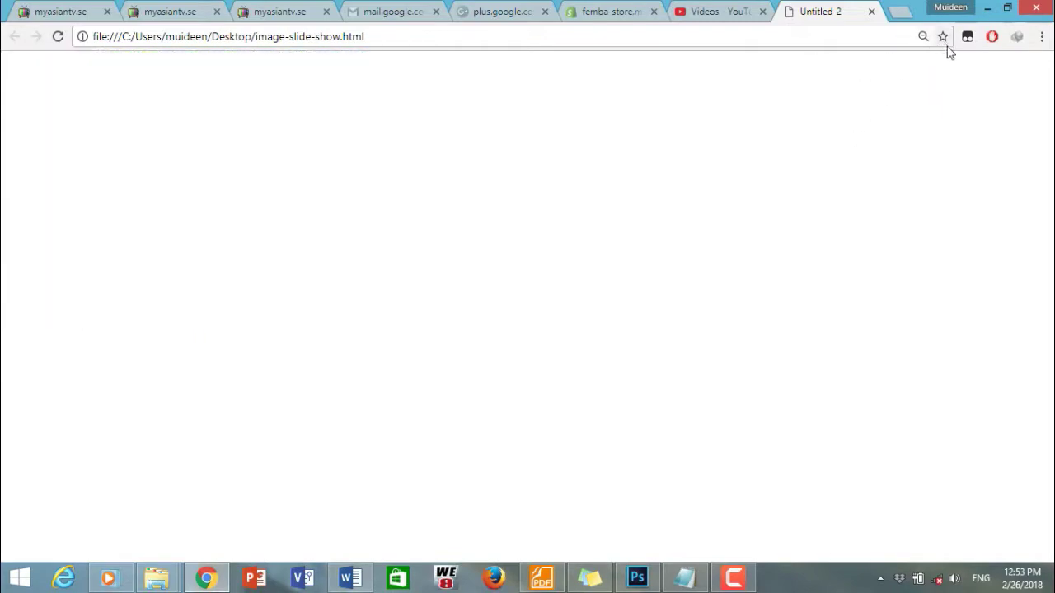
click(684, 577)
Step: Replace the Guide notes with 'That is all. Thank you for watching.', then erase it
key(ctrl+a)
key(Delete)
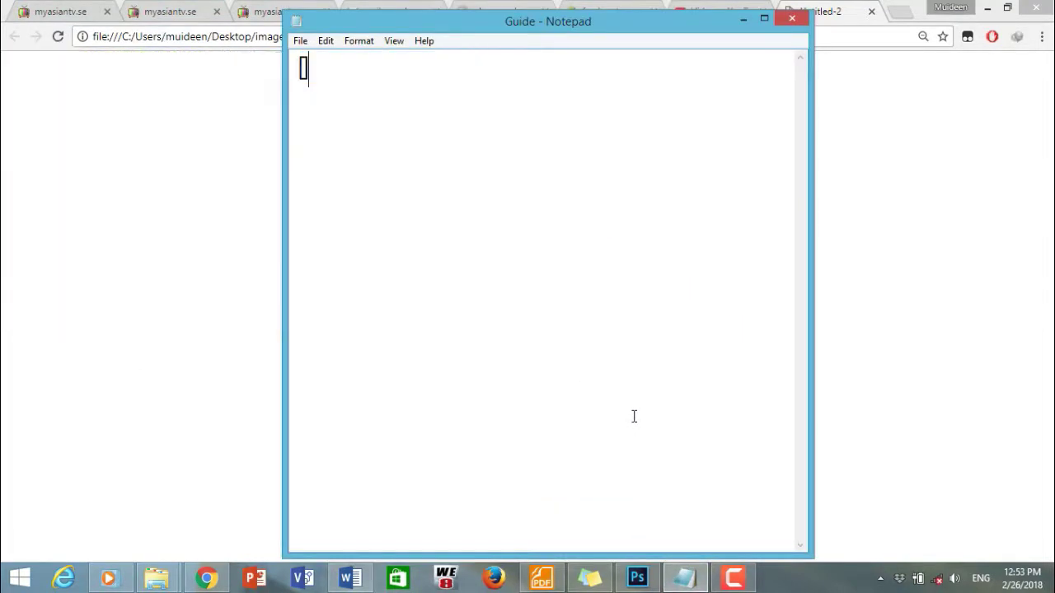
text(That )
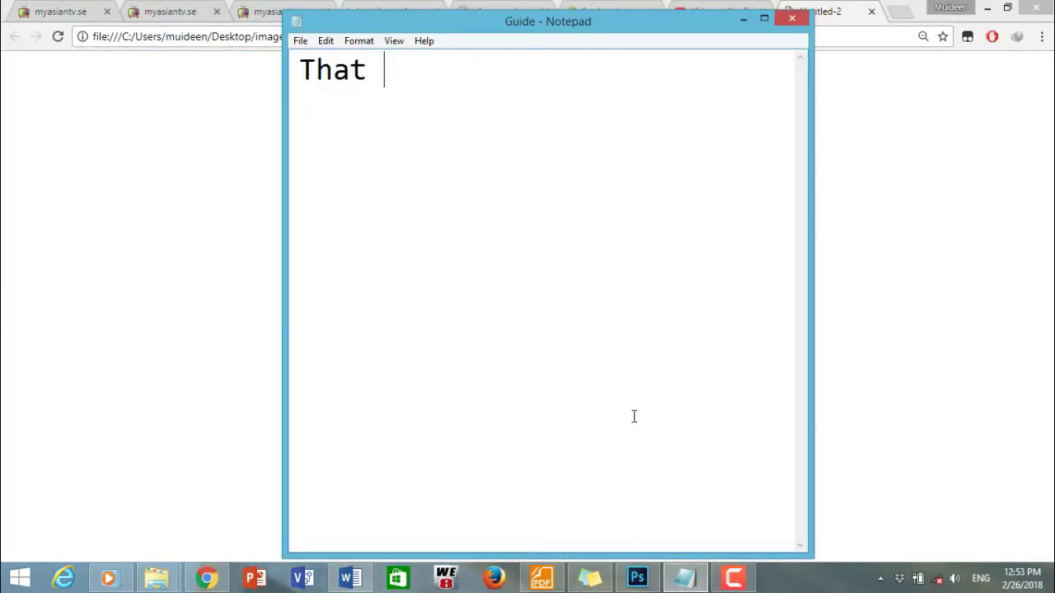
text(is all.)
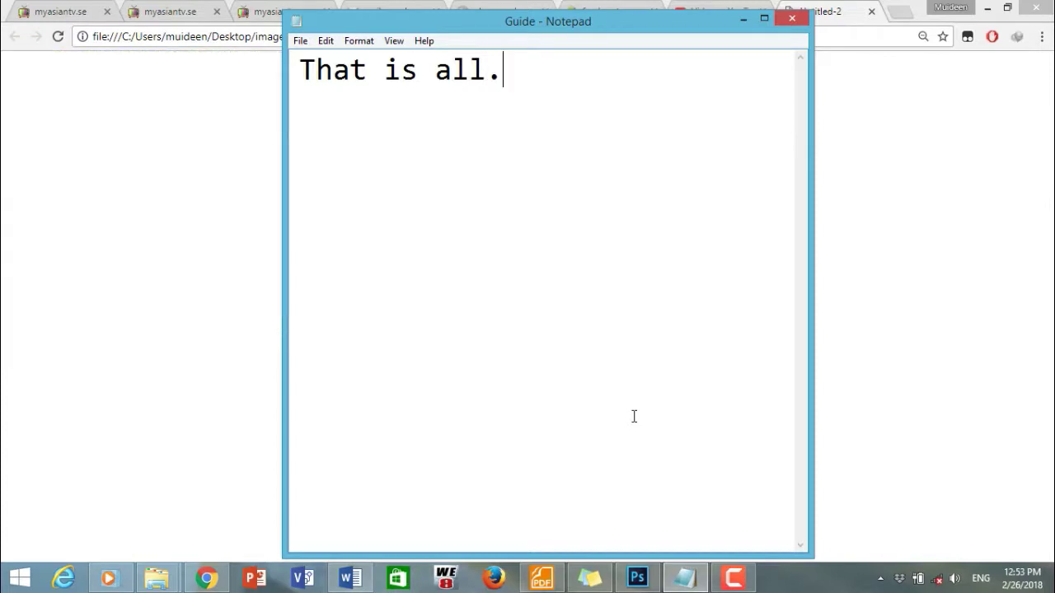
key(Return)
key(Return)
text(Thank)
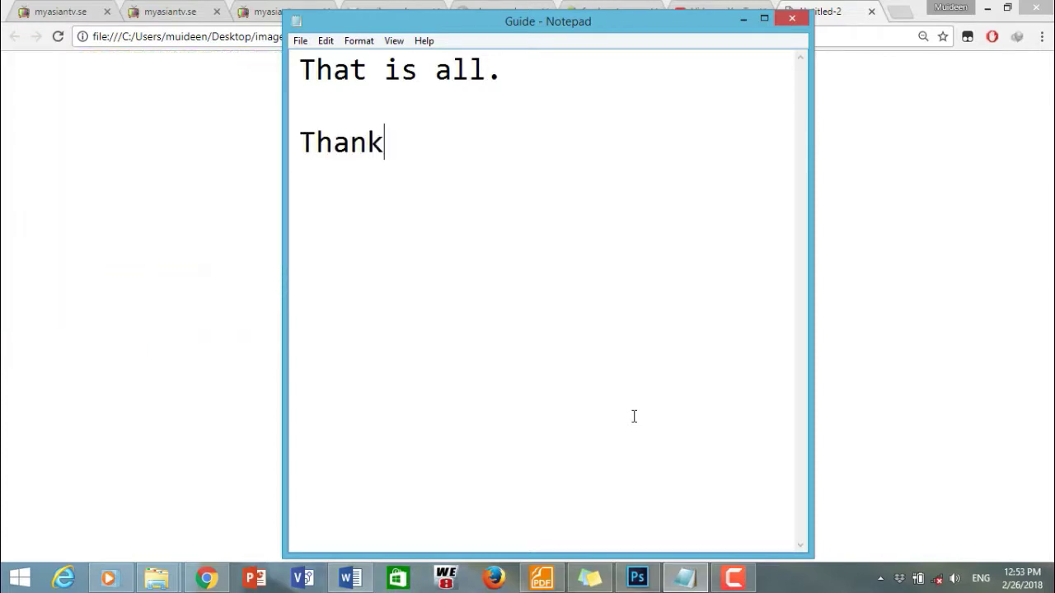
text( you for w)
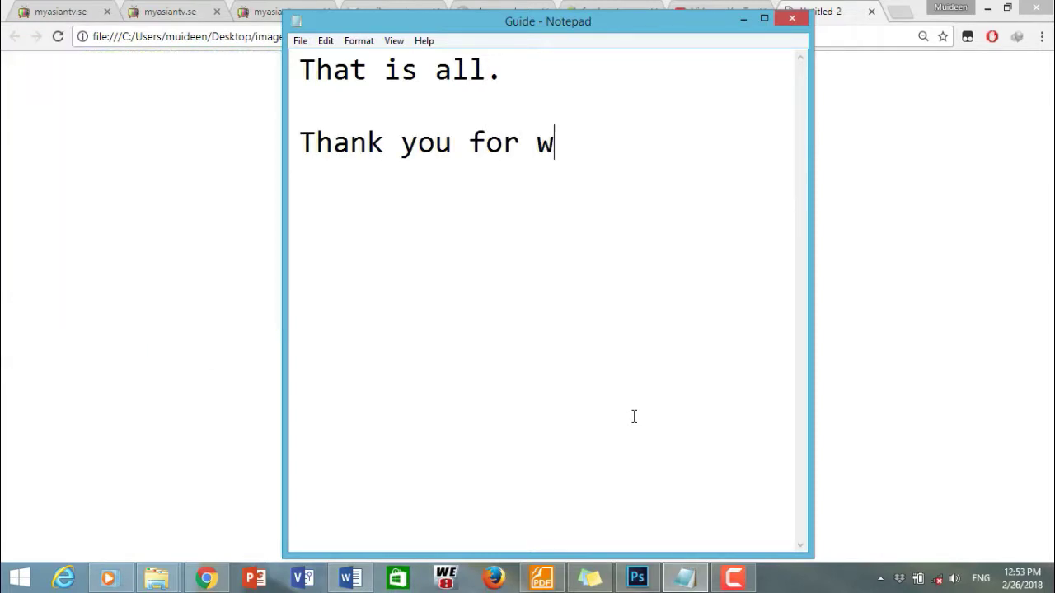
text(atching.)
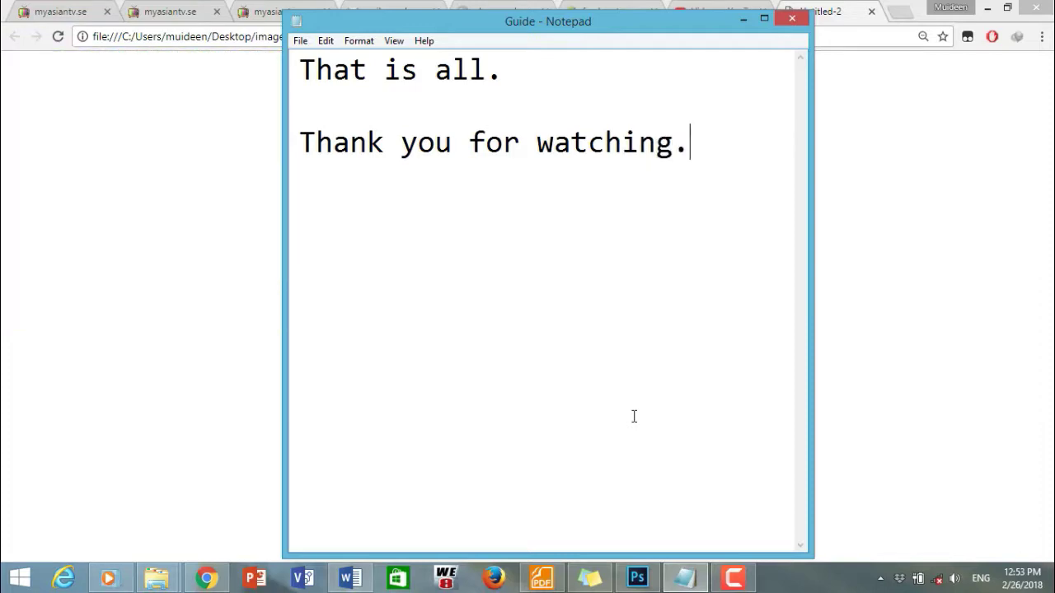
key(ctrl+a)
key(BackSpace)
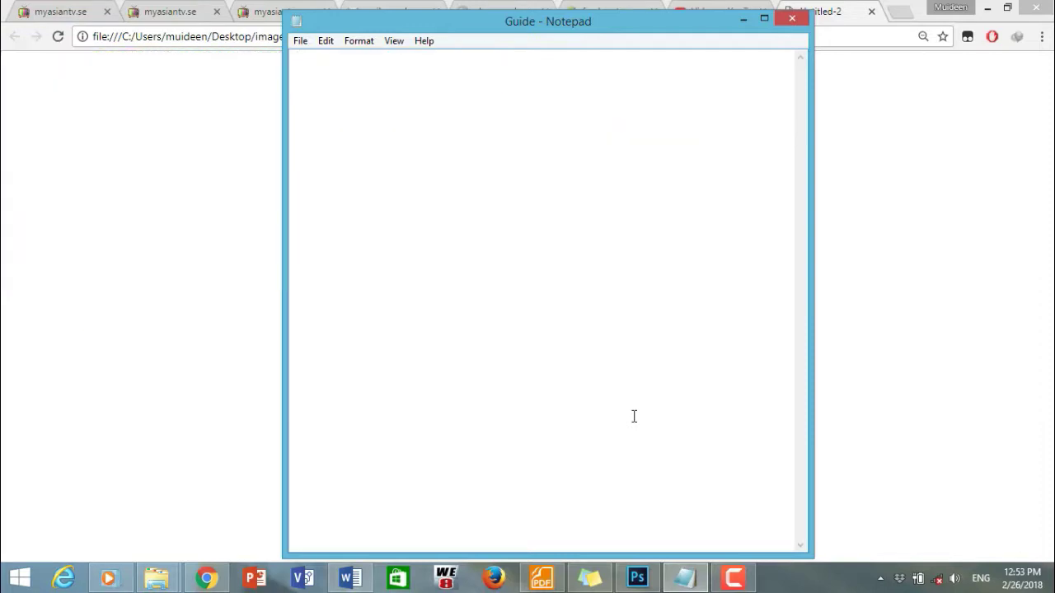